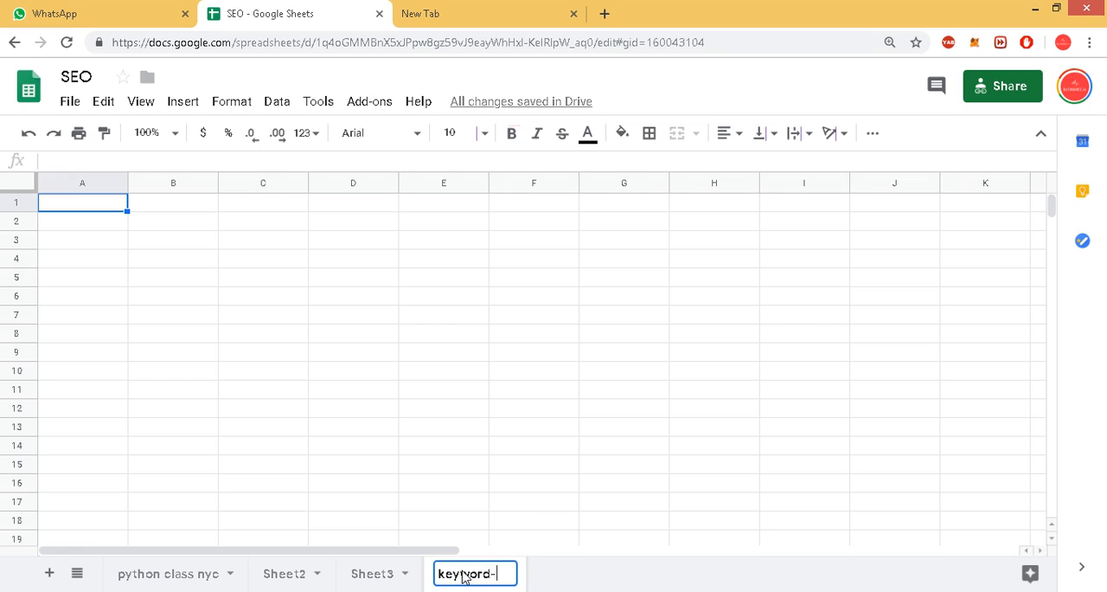
Rename the blank sheet in the SEO spreadsheet as keyword-vol.
text(vol)
key(Return)
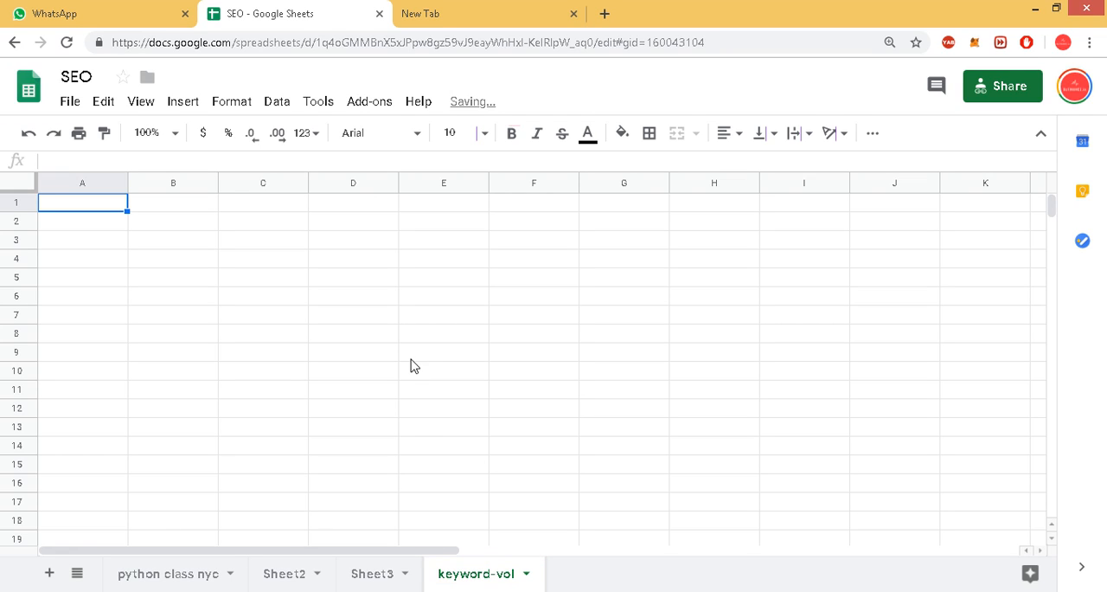
Search Google for "google keyword planner" and open the Google Ads Keyword Planner page from the results.
click(445, 11)
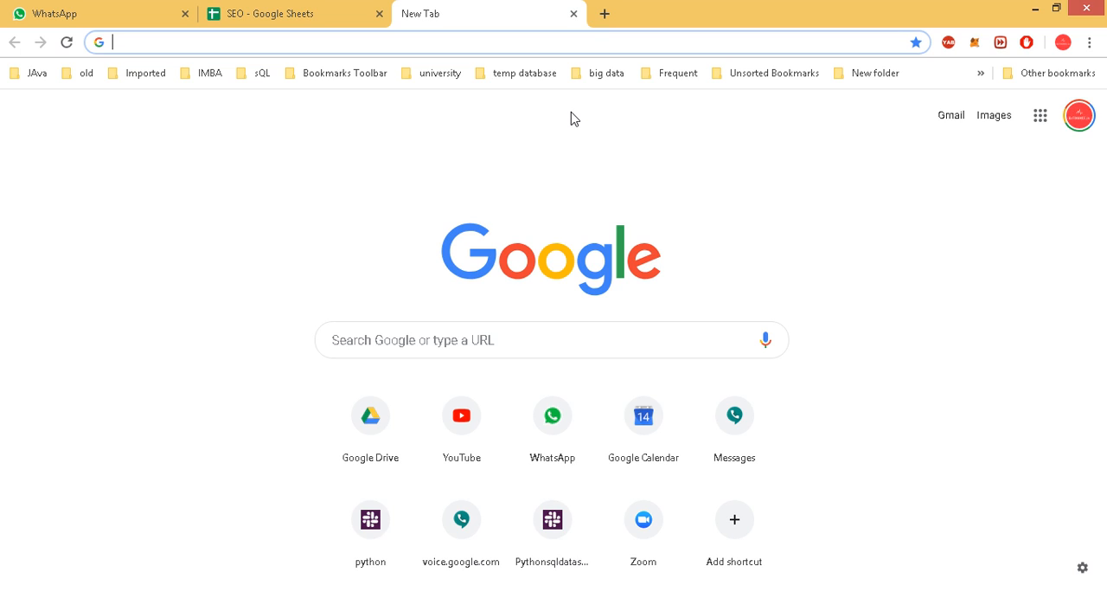
text(googl)
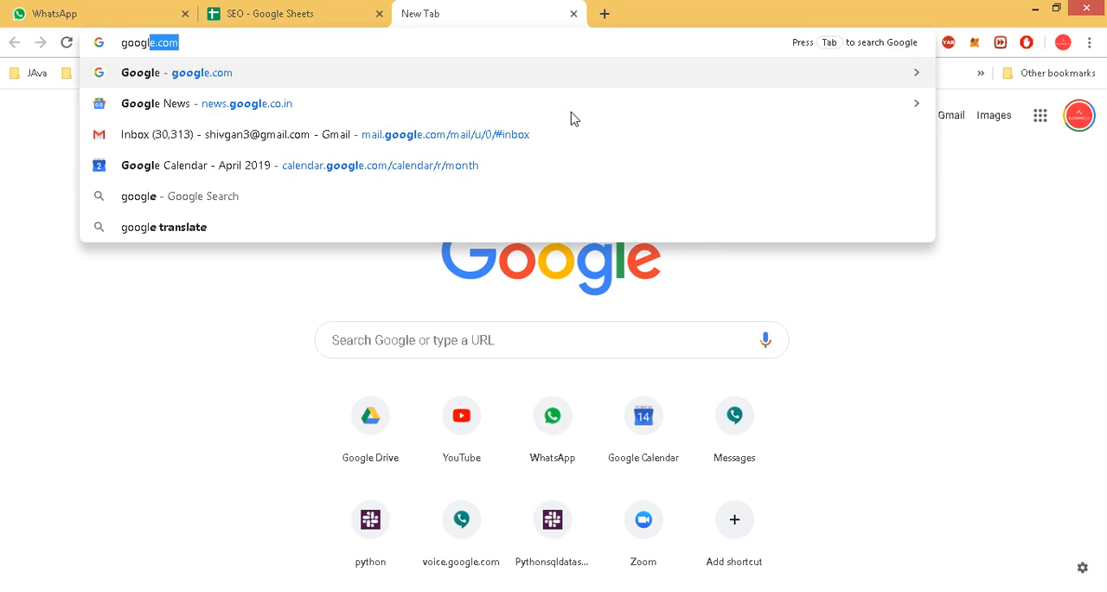
text(e keyw)
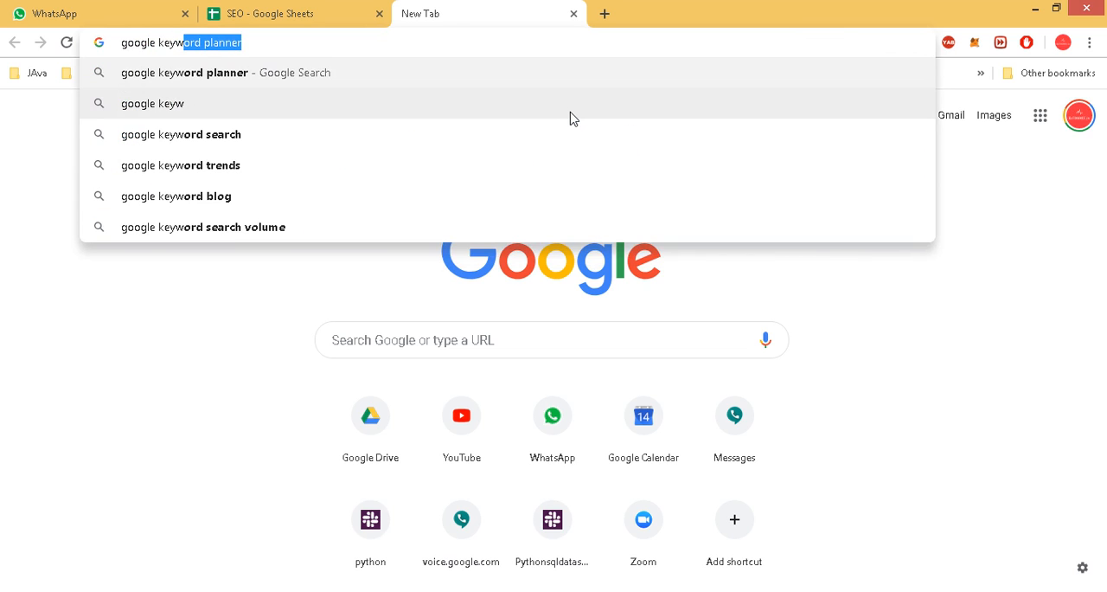
key(Return)
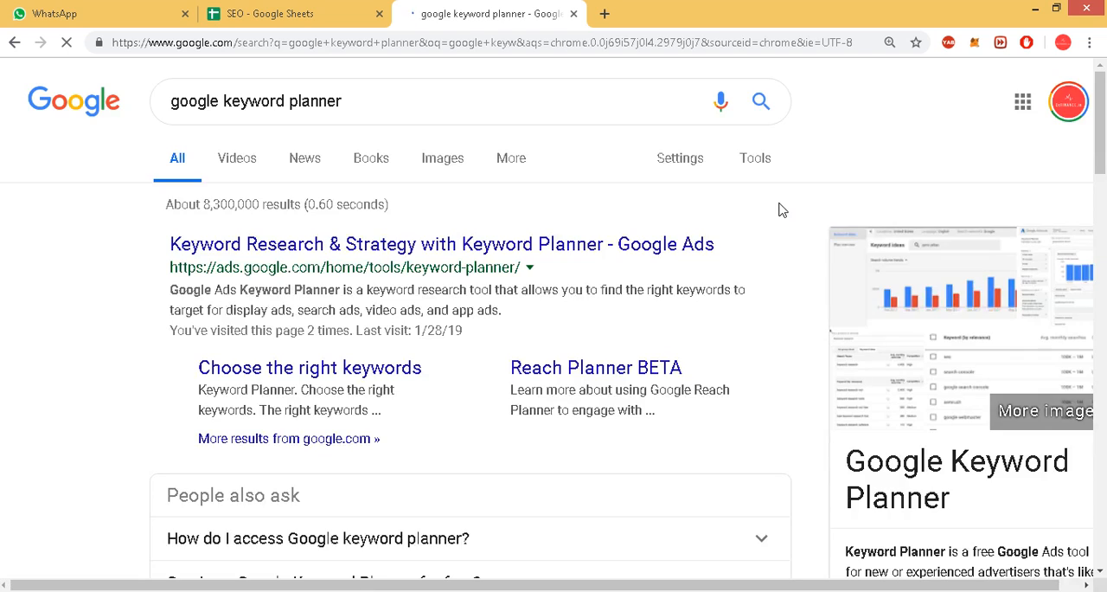
click(567, 244)
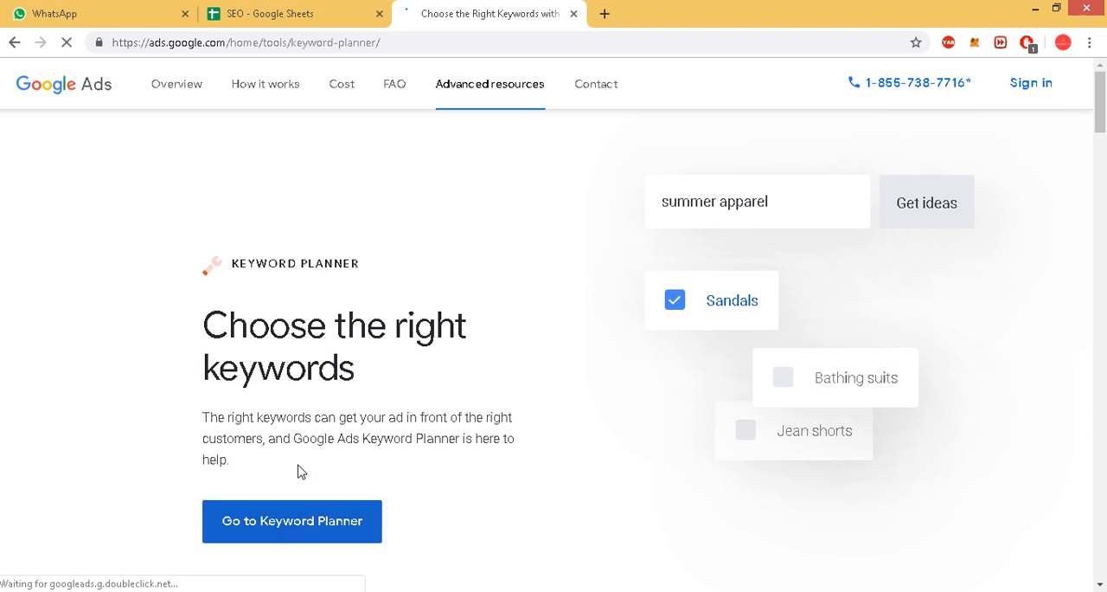
Go to Keyword Planner by signing in to Google Ads with the existing account.
click(301, 520)
key(ctrl+w)
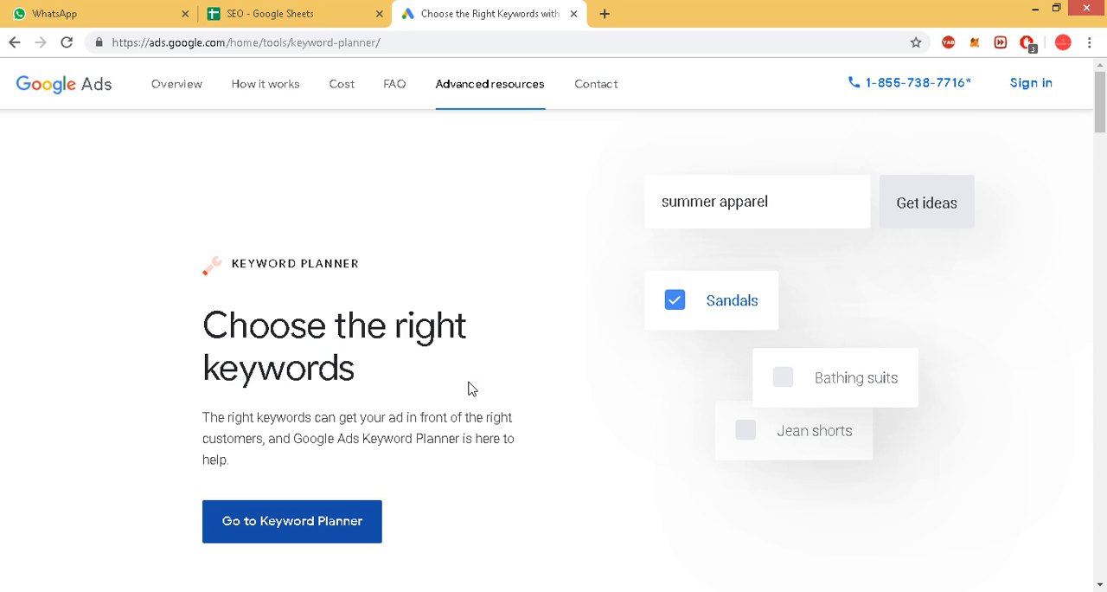
click(329, 522)
key(ctrl+w)
scroll(497, 331, down, 3)
scroll(484, 333, up, 3)
click(1036, 84)
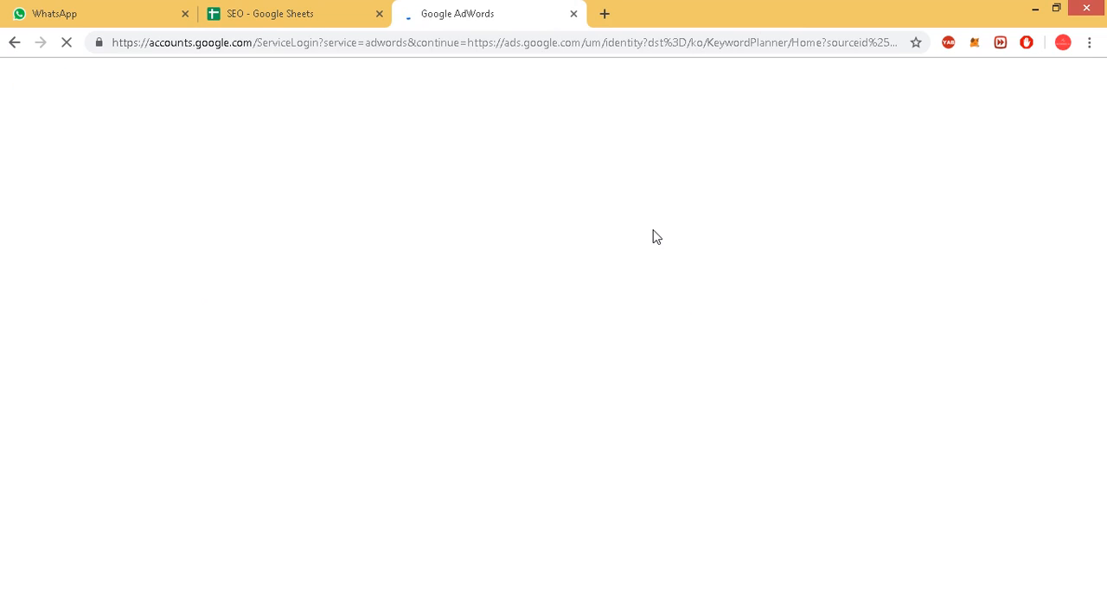
click(673, 393)
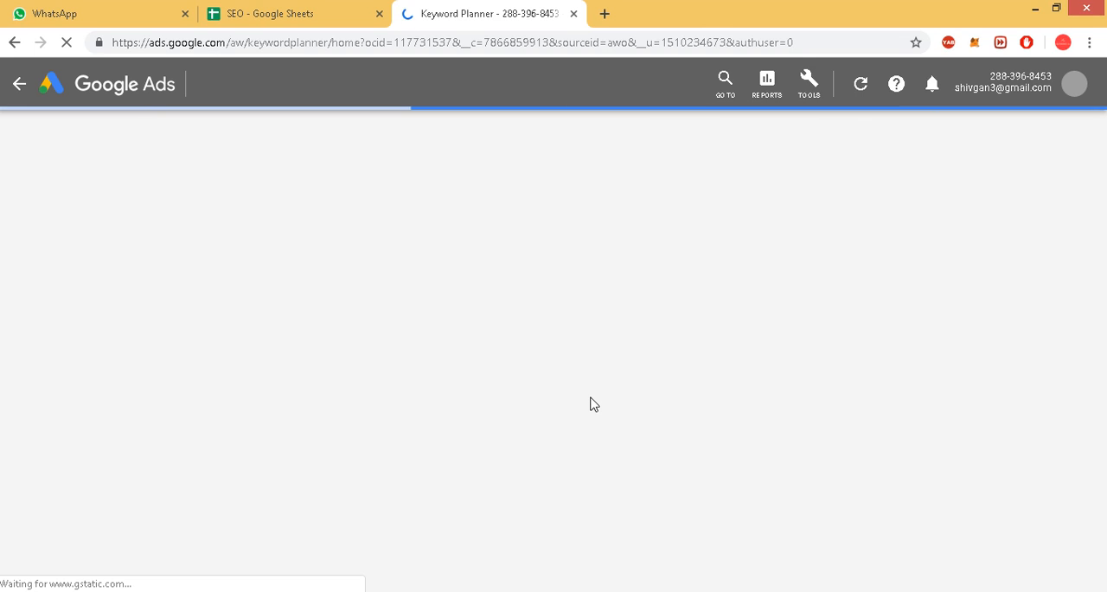
Open ebscorp.us in a new tab, follow its EBS Executive Training link and look over the training site's homepage.
click(603, 17)
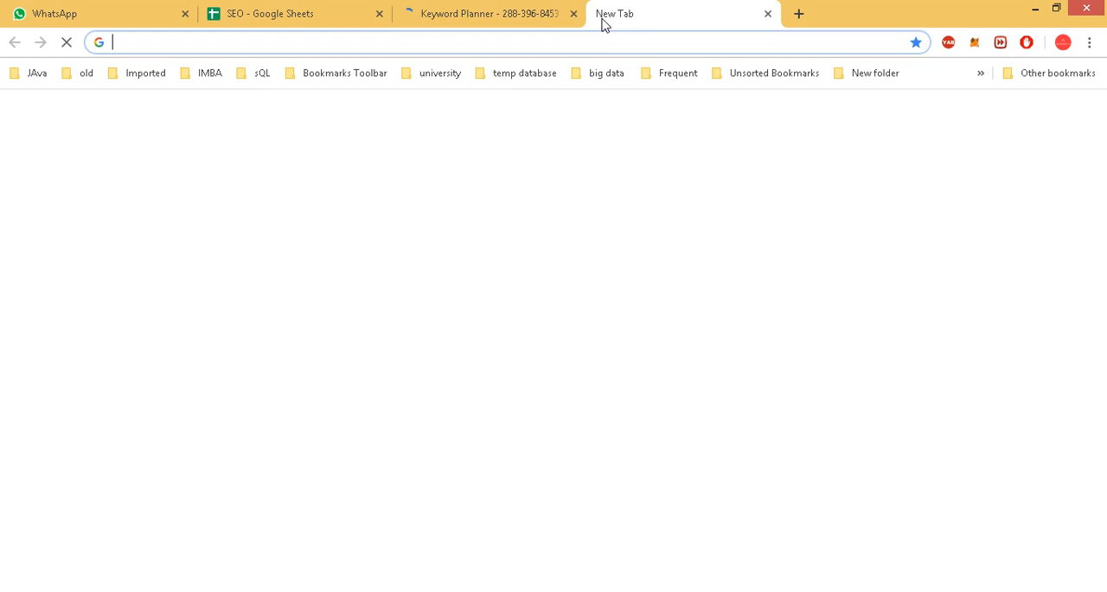
text(eb)
key(Return)
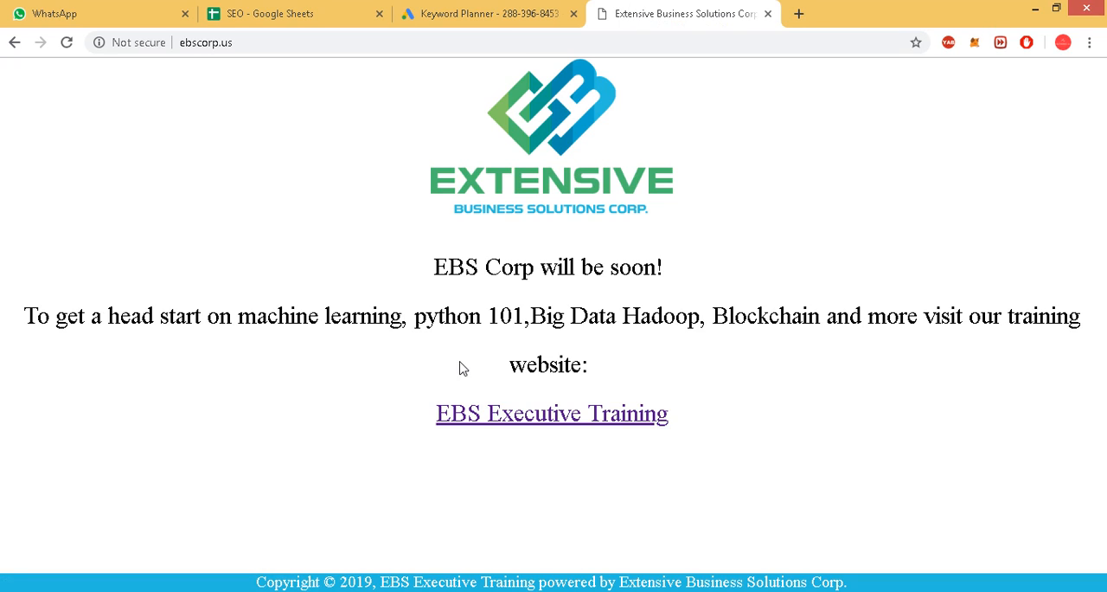
ctrl+click(586, 411)
click(818, 13)
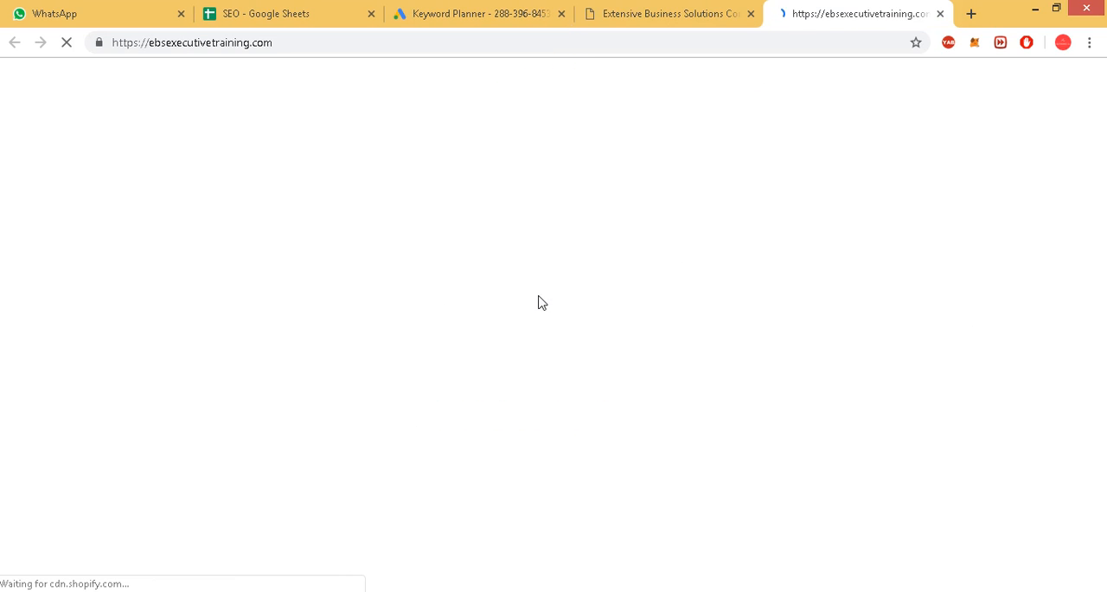
scroll(579, 327, down, 5)
scroll(579, 327, down, 10)
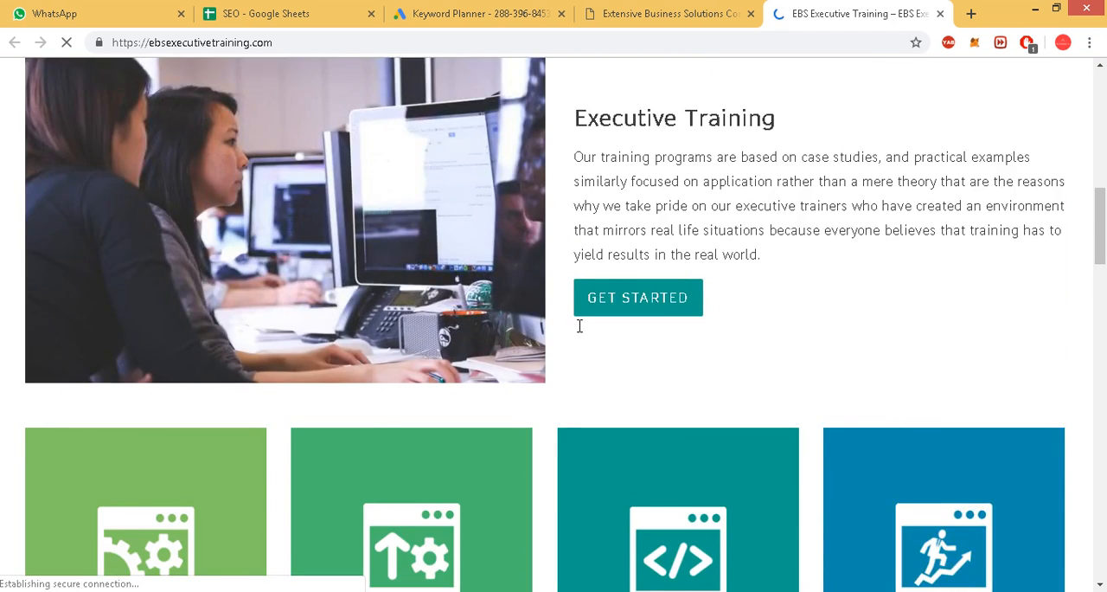
scroll(579, 327, up, 15)
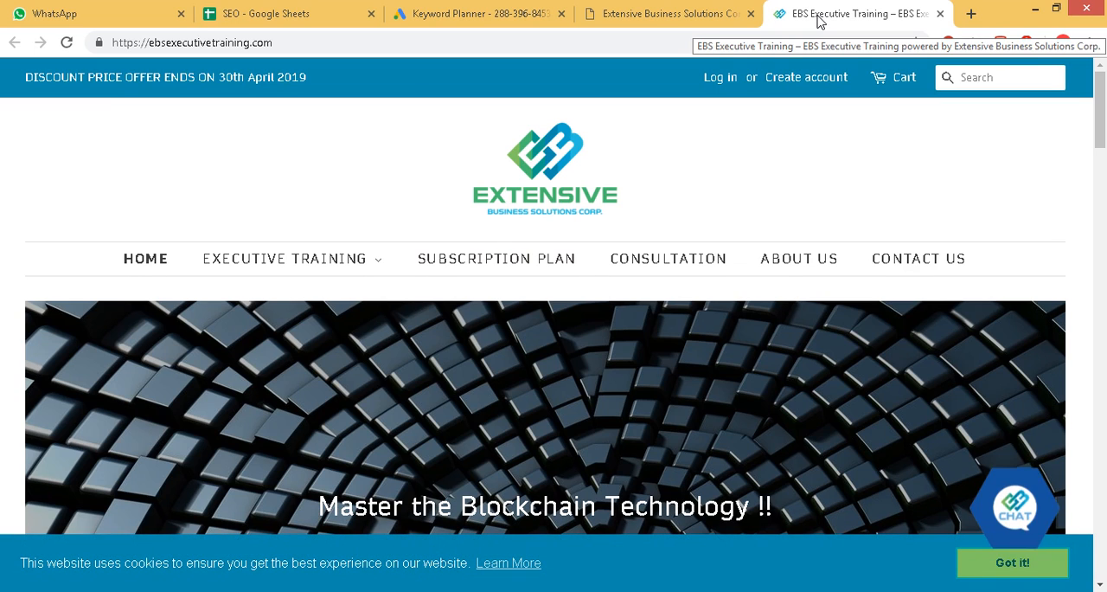
Open qcfinance.in/pythonbigdatasciencebootcampnyc in a new tab and look through the page's content down to the footer.
click(971, 14)
text(q)
key(Return)
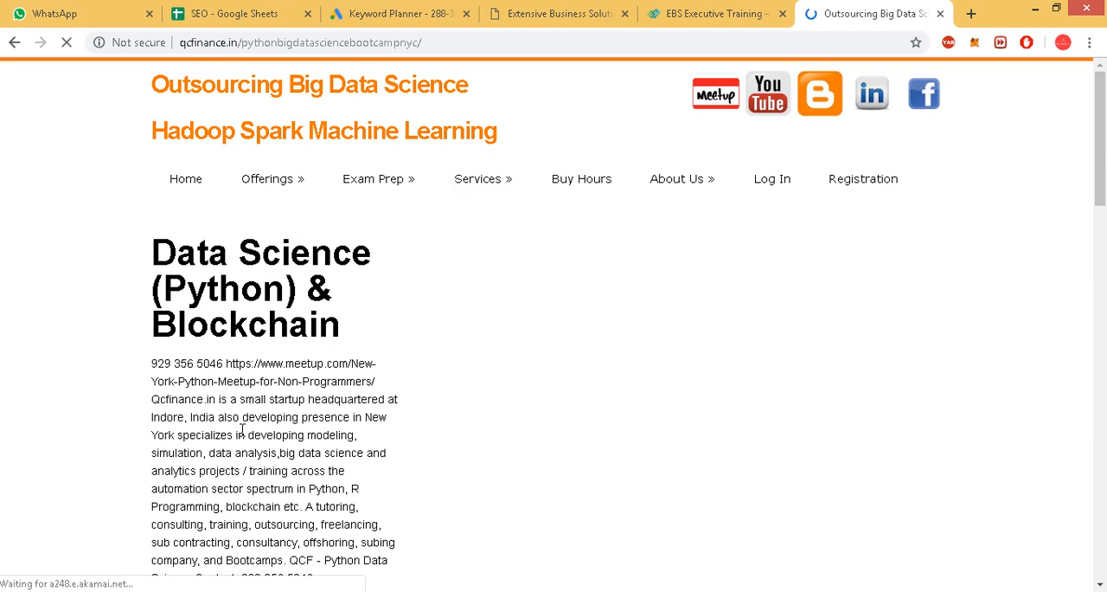
scroll(512, 395, down, 15)
scroll(512, 395, down, 5)
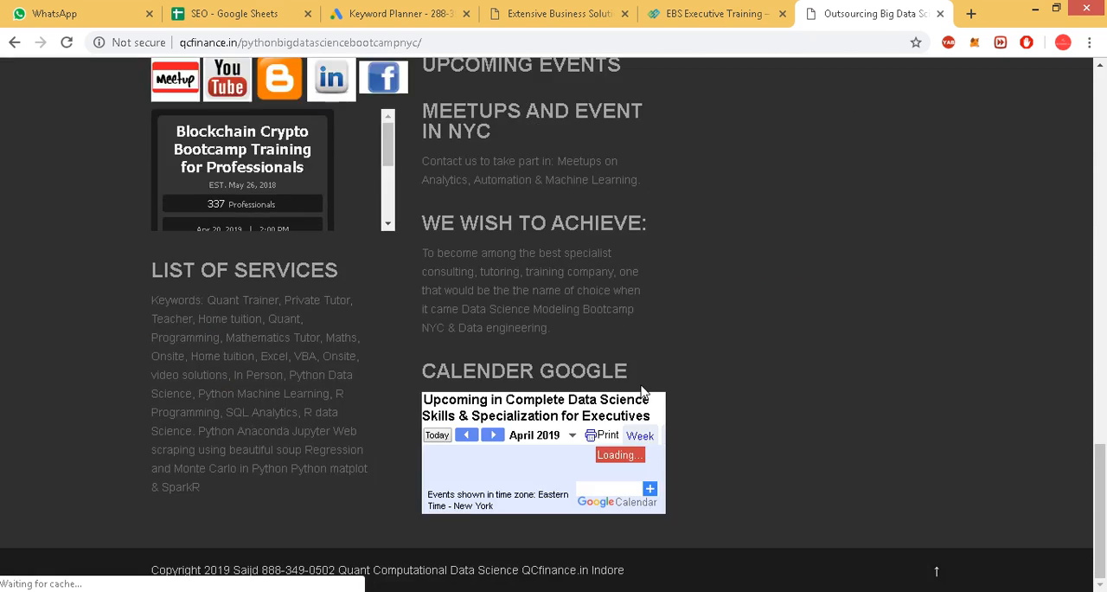
scroll(605, 406, up, 20)
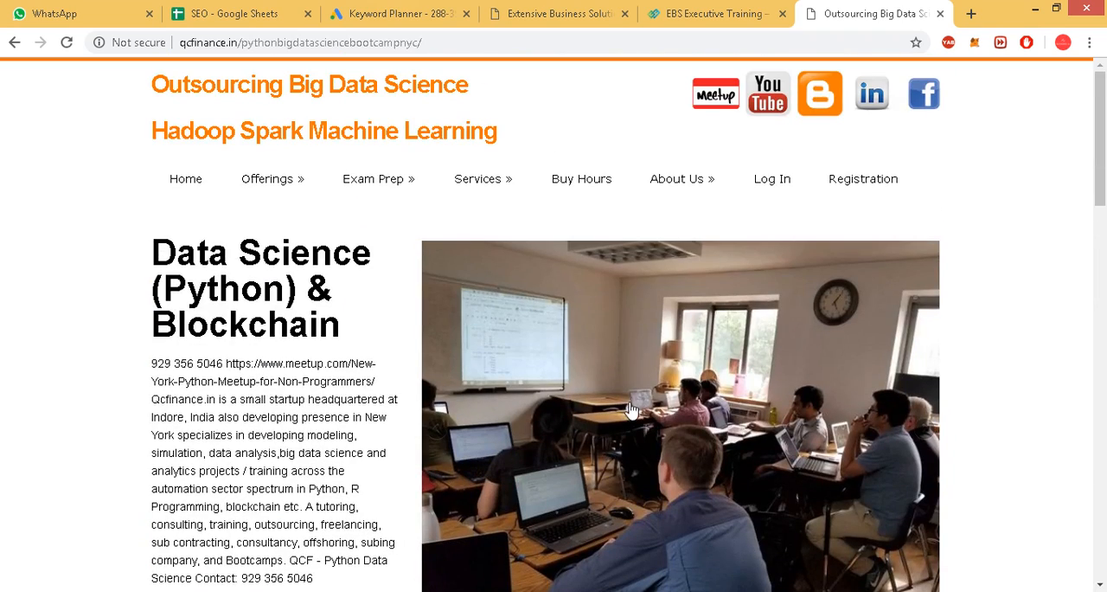
Return to Keyword Planner and get search volume and forecasts for the keyword "python nyc".
click(707, 9)
click(545, 10)
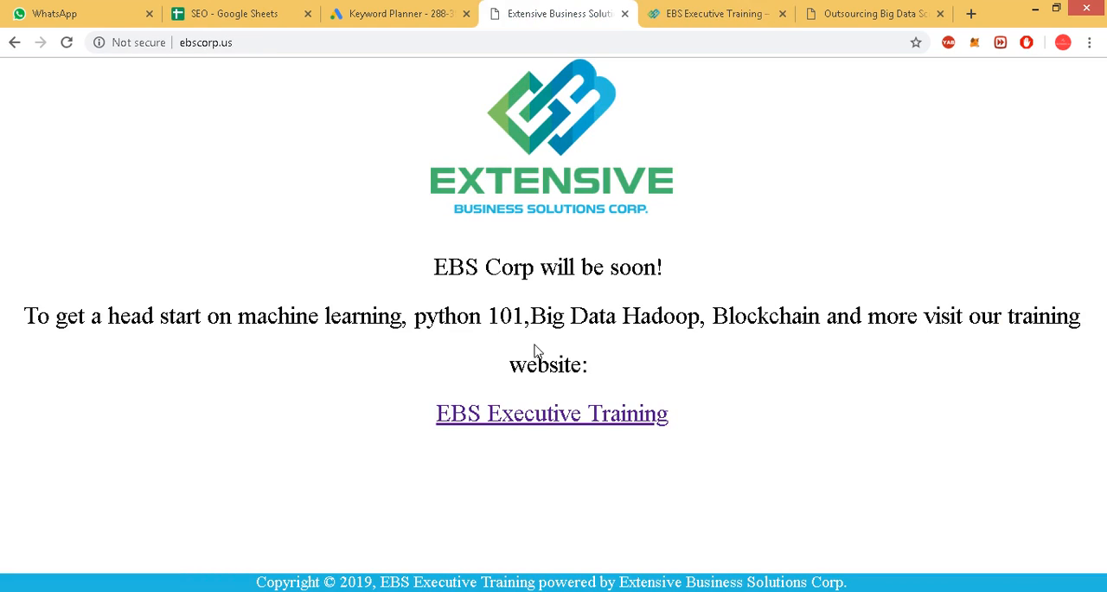
click(424, 12)
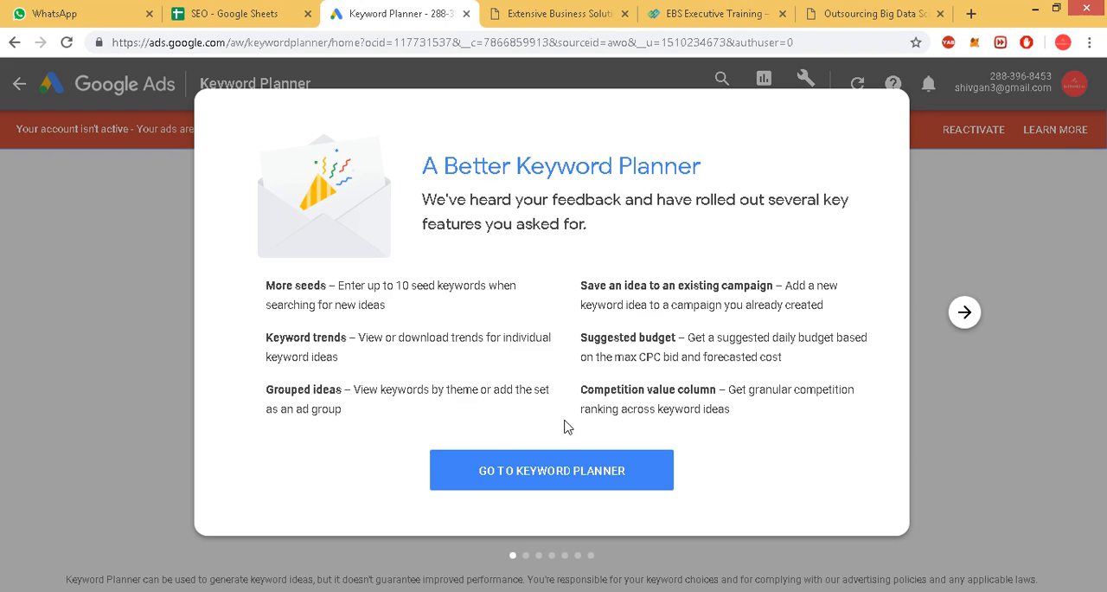
click(508, 469)
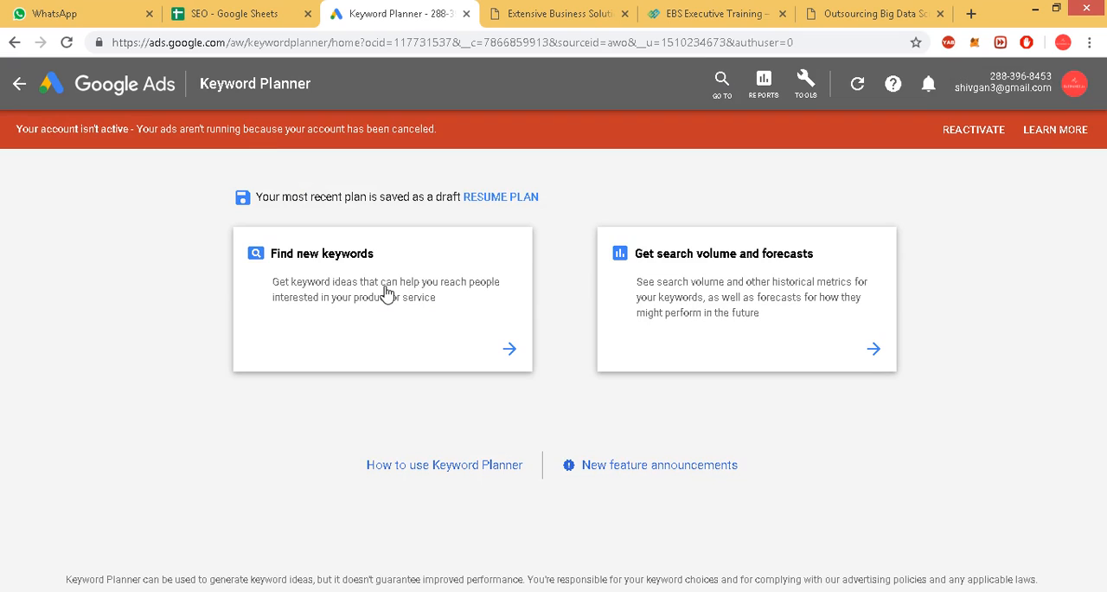
click(649, 283)
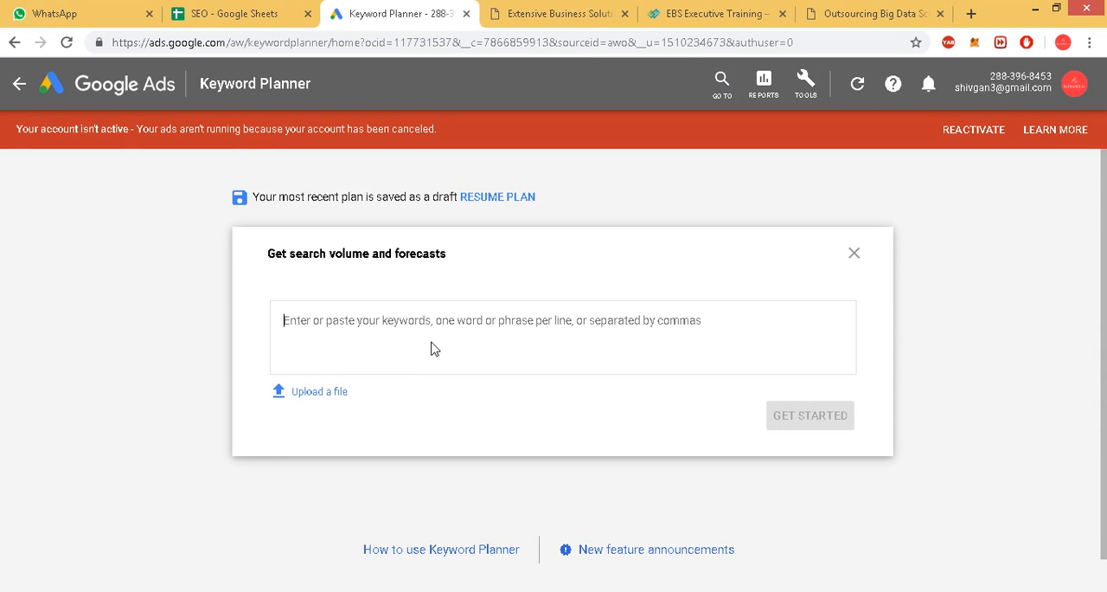
text(python nyc)
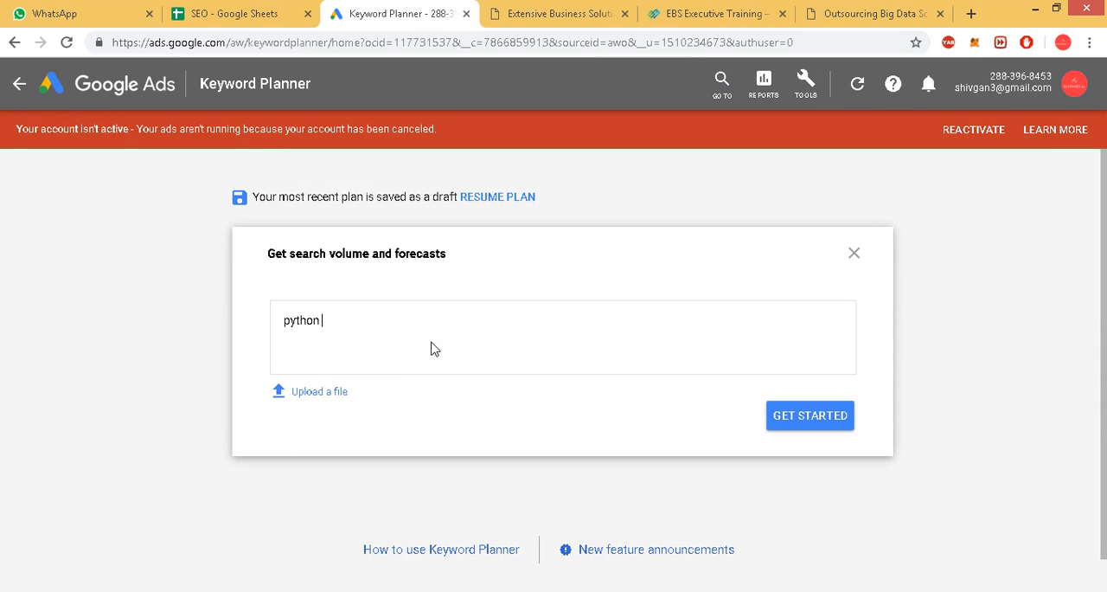
click(792, 424)
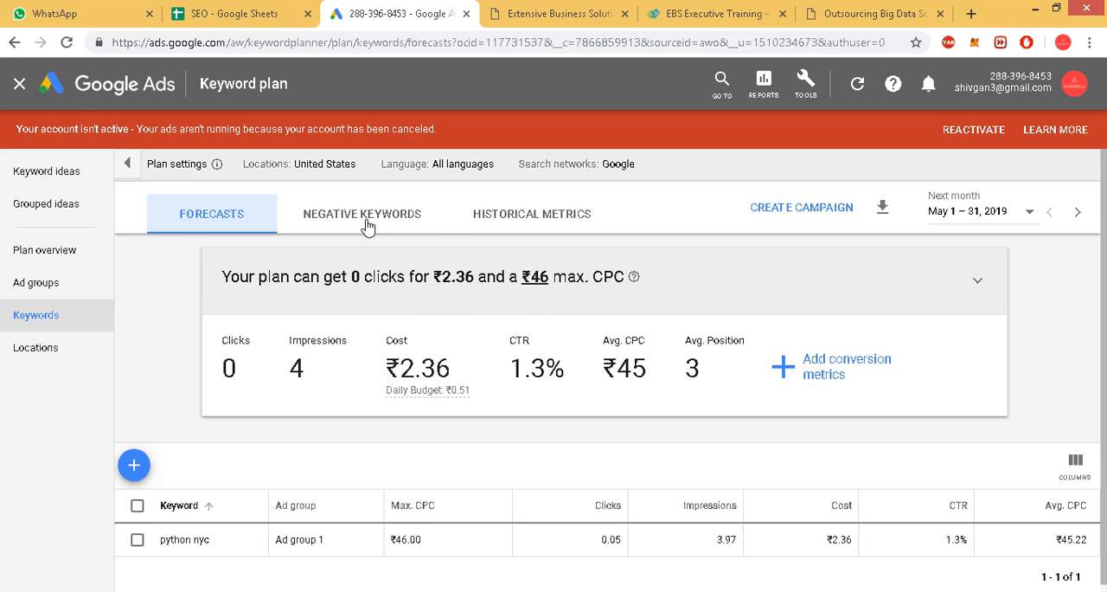
Add the city New York, New York, United States to the plan's targeted locations and save.
click(364, 169)
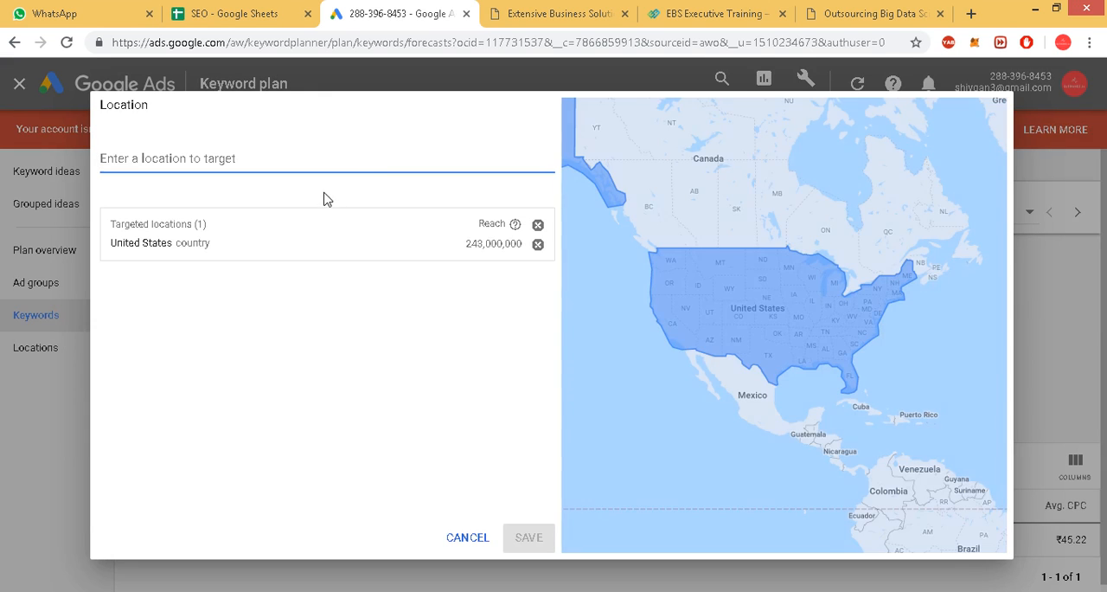
text(new yo)
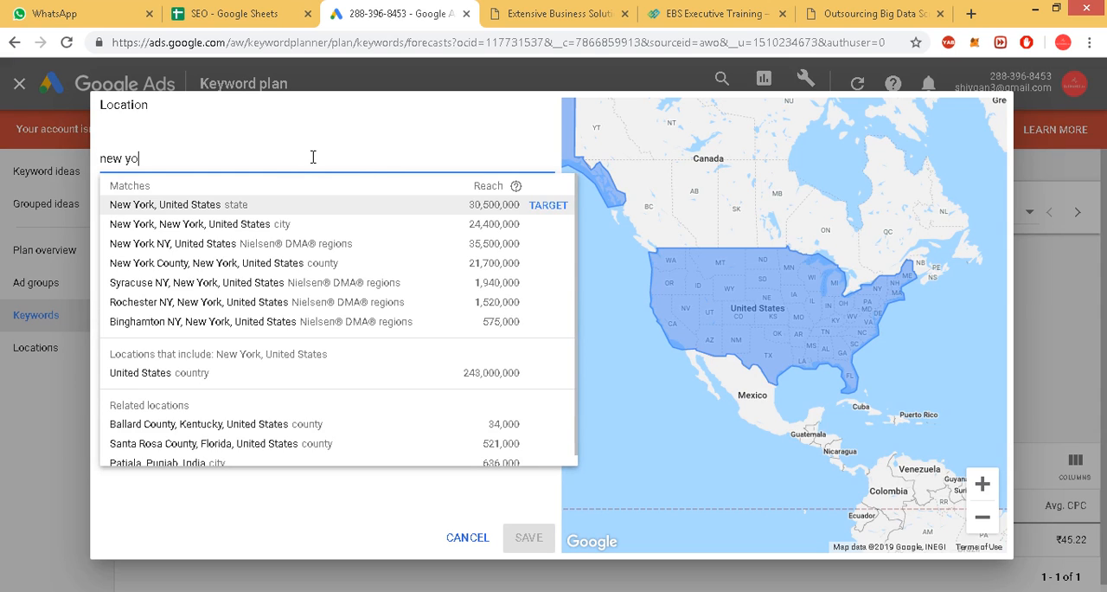
text(rk)
click(268, 230)
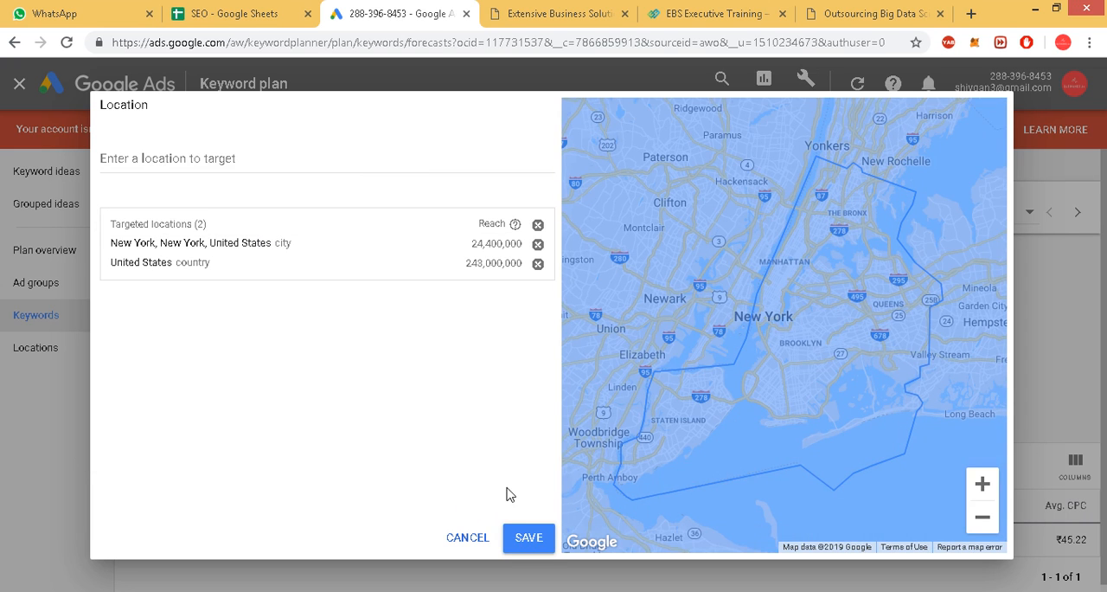
click(527, 537)
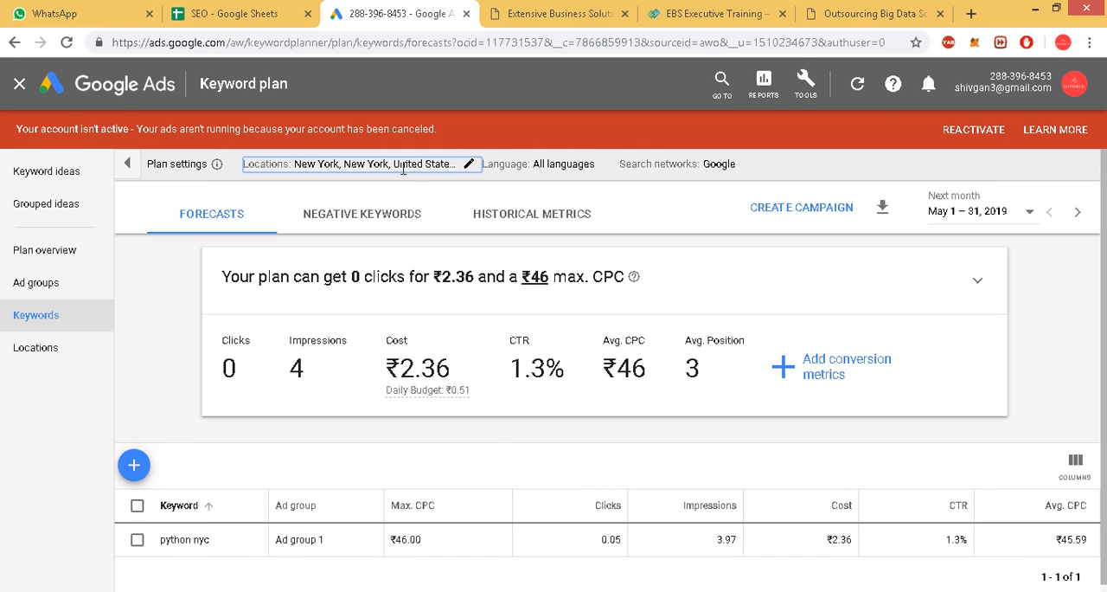
Remove the United States country from the plan's targeted locations and save.
click(403, 165)
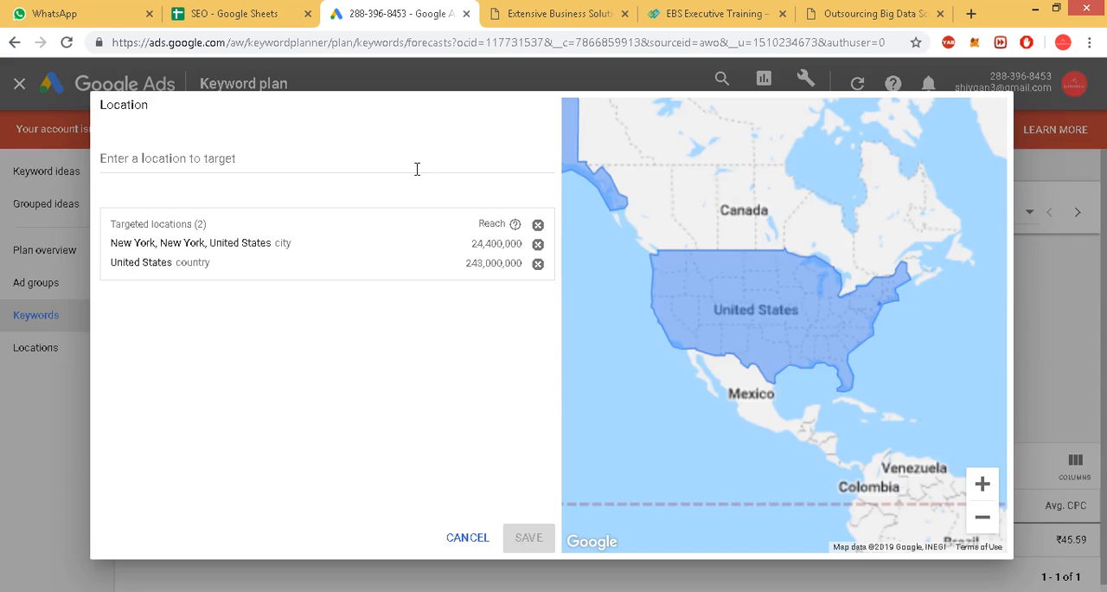
click(538, 265)
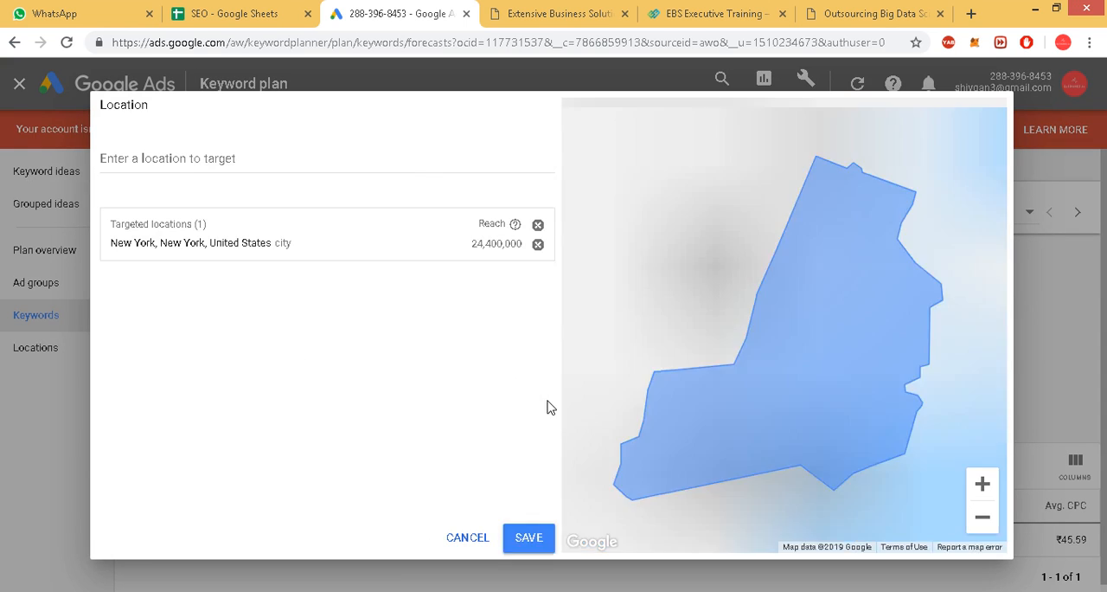
click(528, 540)
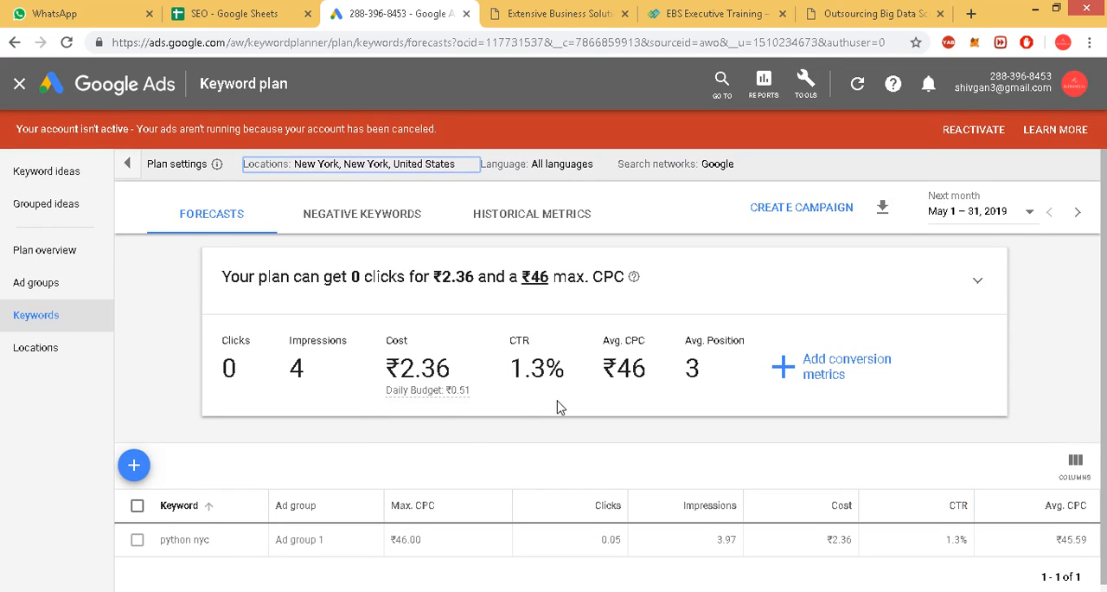
Get keyword ideas for "nyc python" with the plan's New York location.
scroll(303, 445, down, 1)
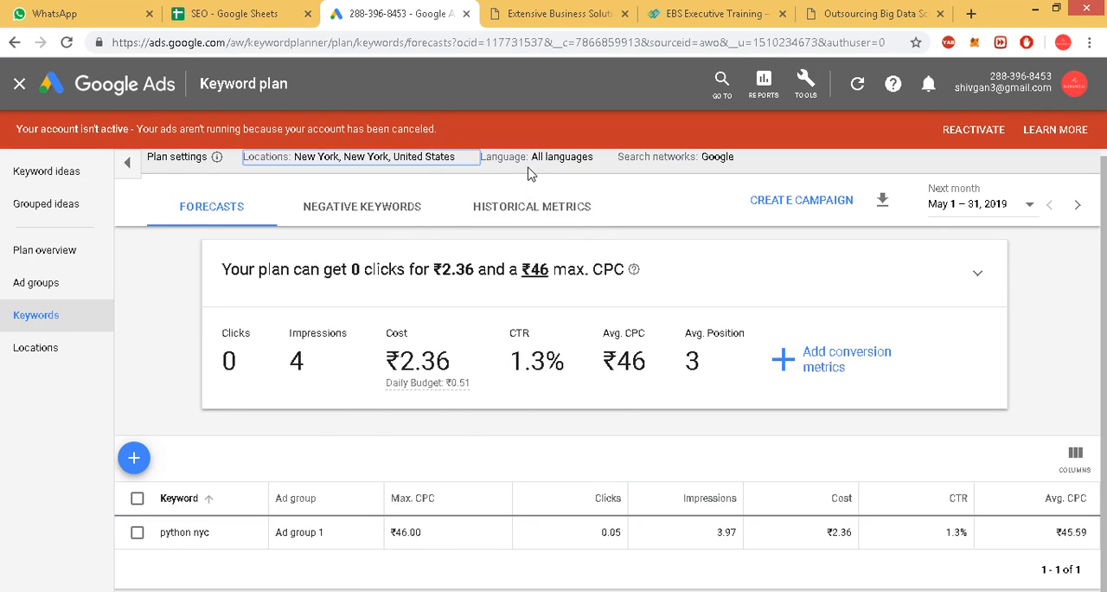
click(74, 179)
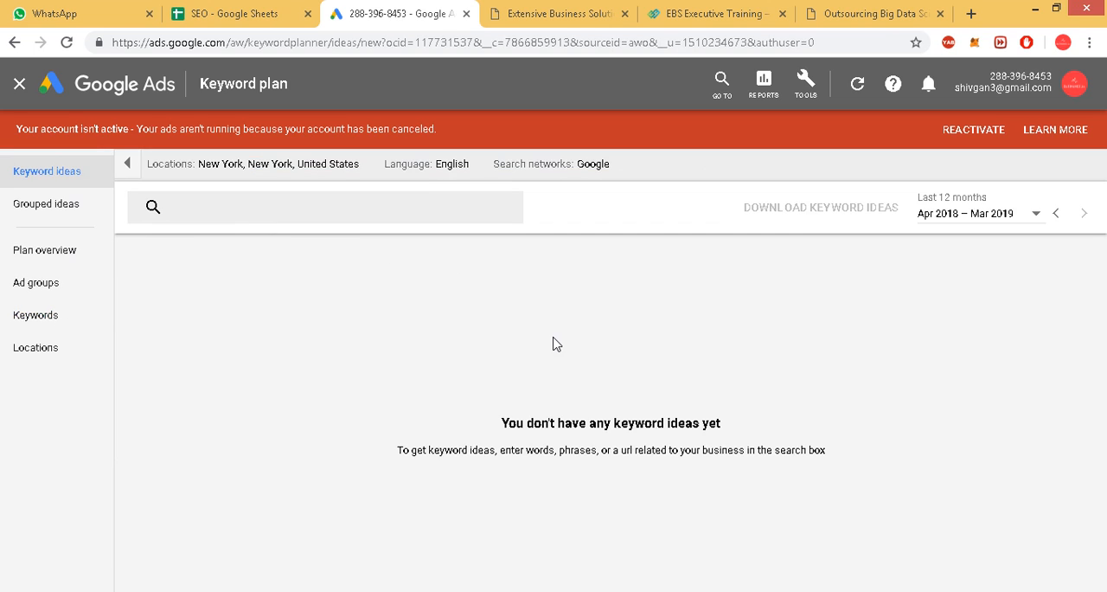
click(283, 202)
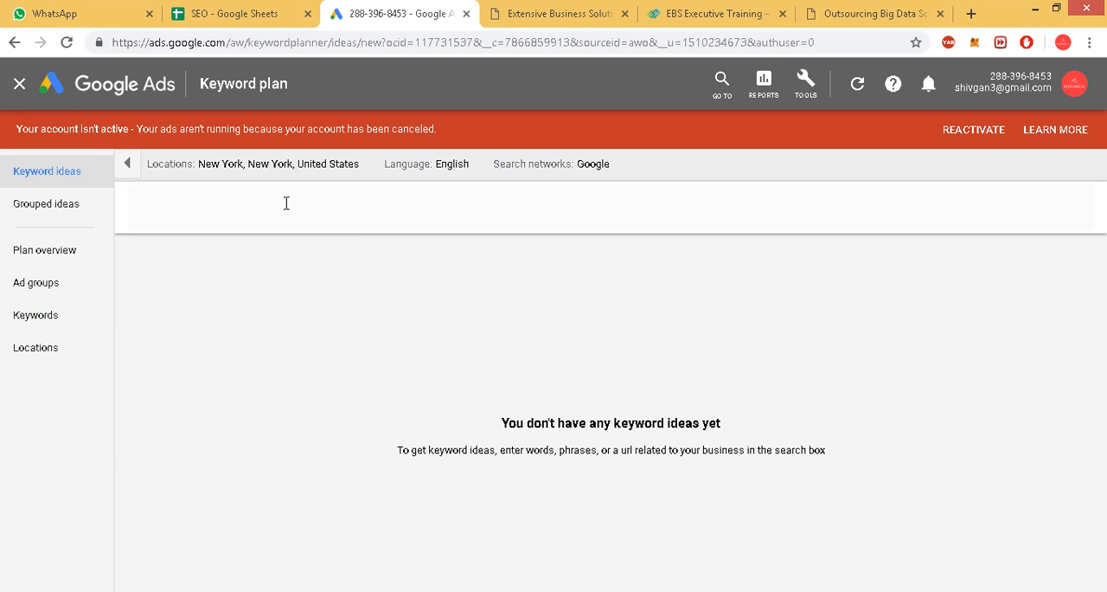
text(n)
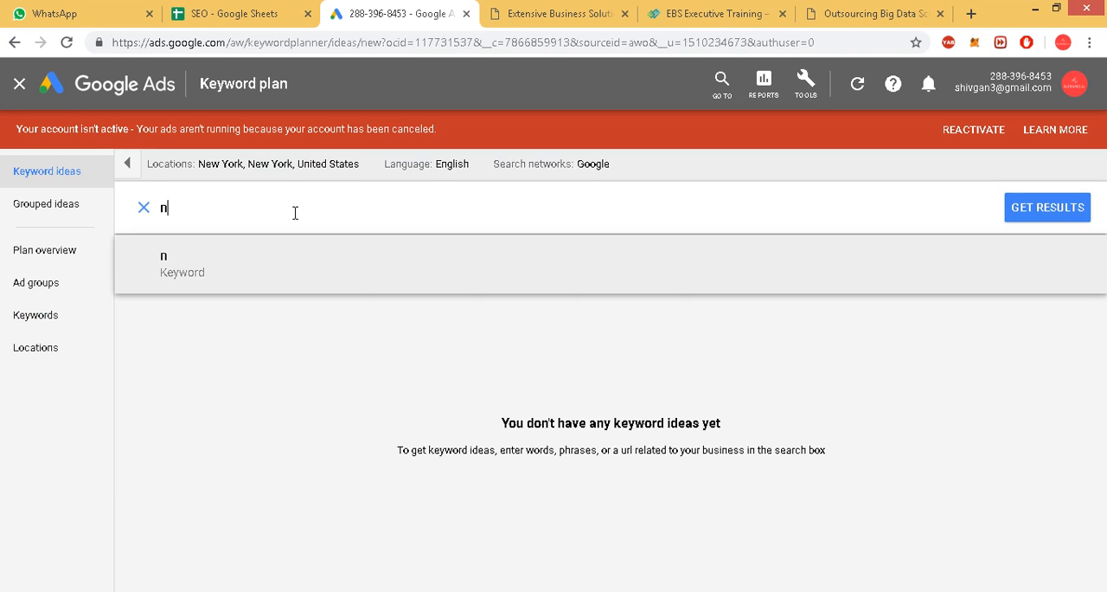
text(yc python)
key(Return)
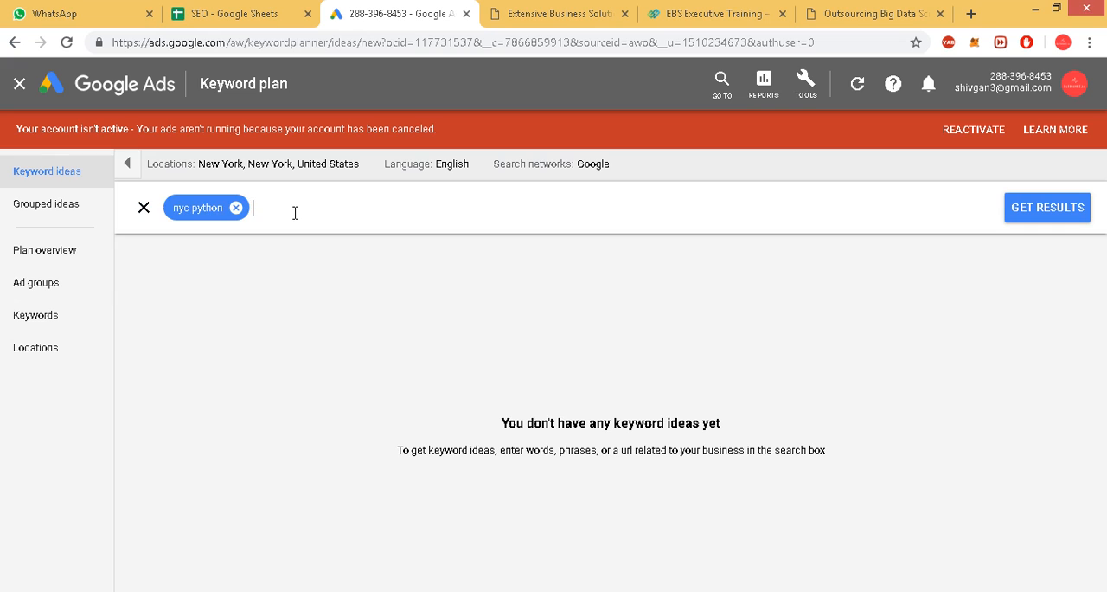
click(1045, 214)
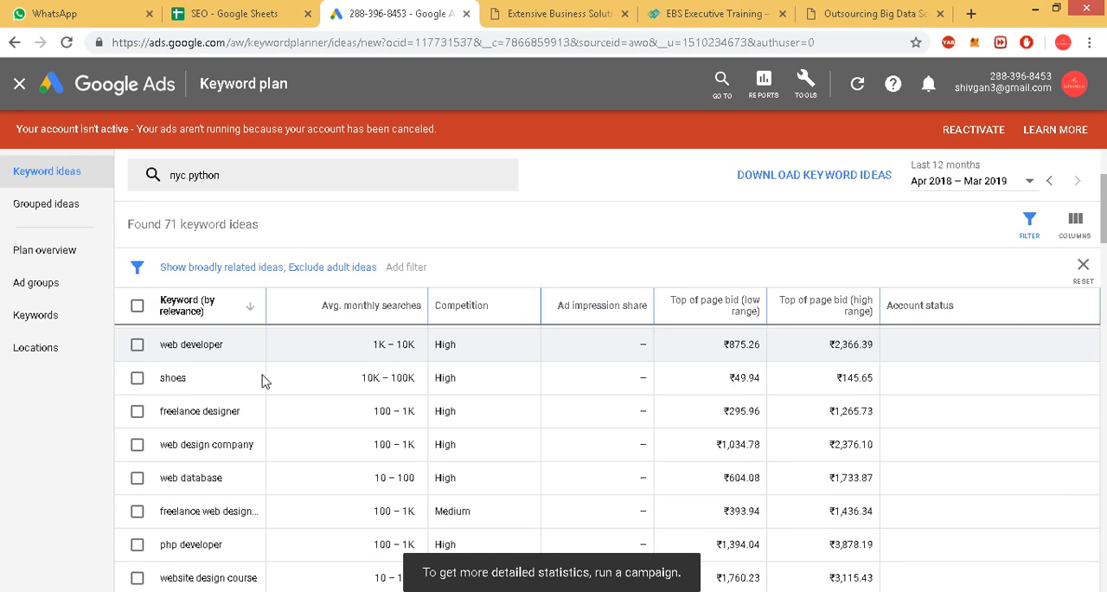
Look through the keyword ideas for "nyc python" and compare their average monthly searches and competition.
scroll(259, 432, down, 5)
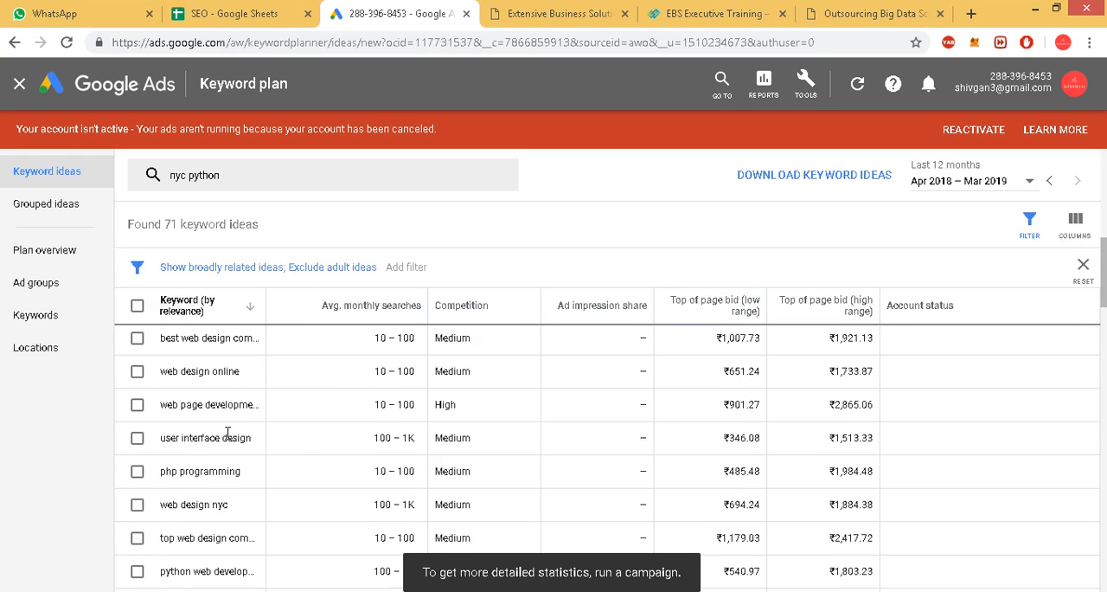
scroll(238, 449, up, 8)
scroll(300, 429, down, 3)
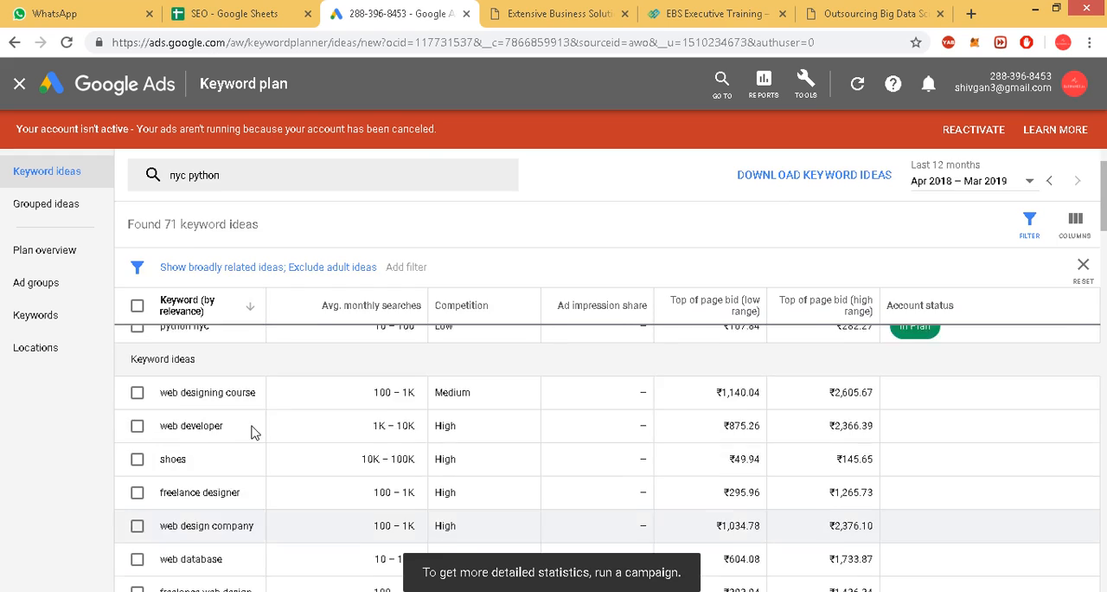
scroll(277, 268, up, 3)
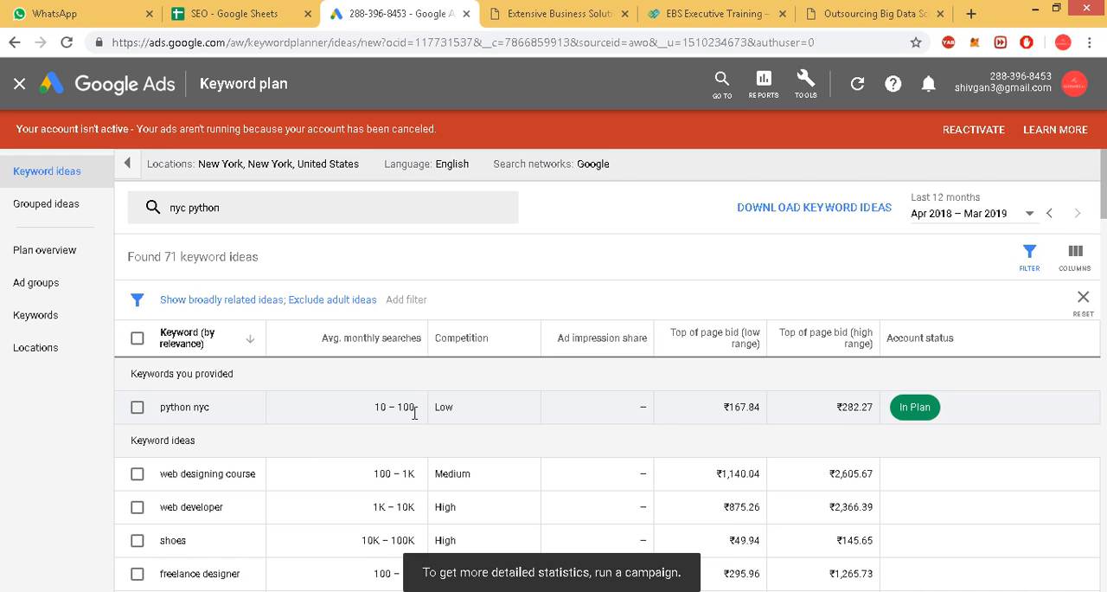
scroll(414, 414, down, 2)
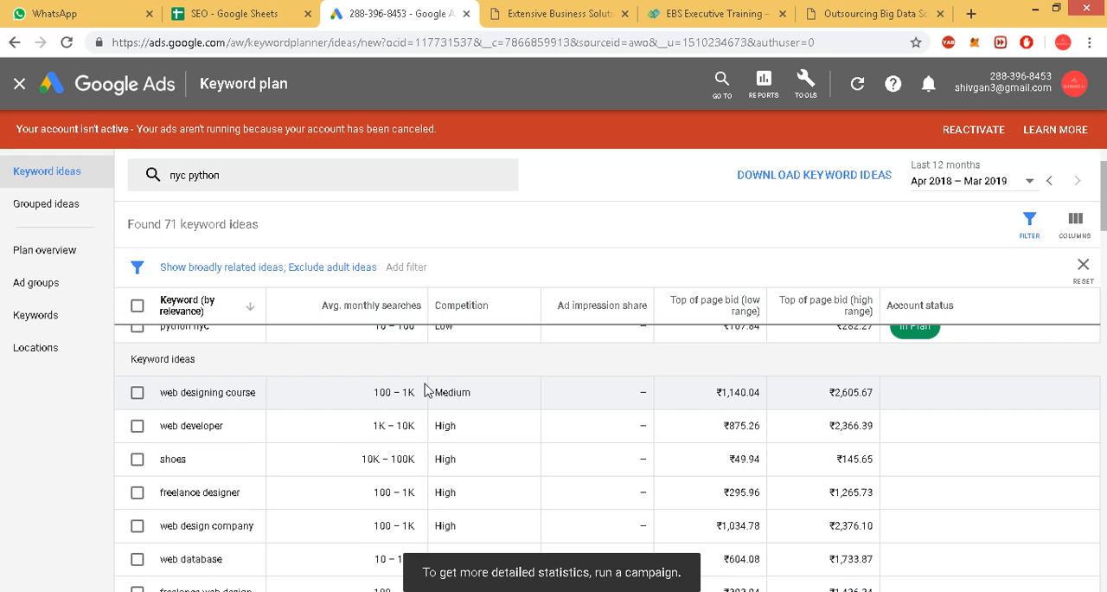
scroll(392, 392, down, 2)
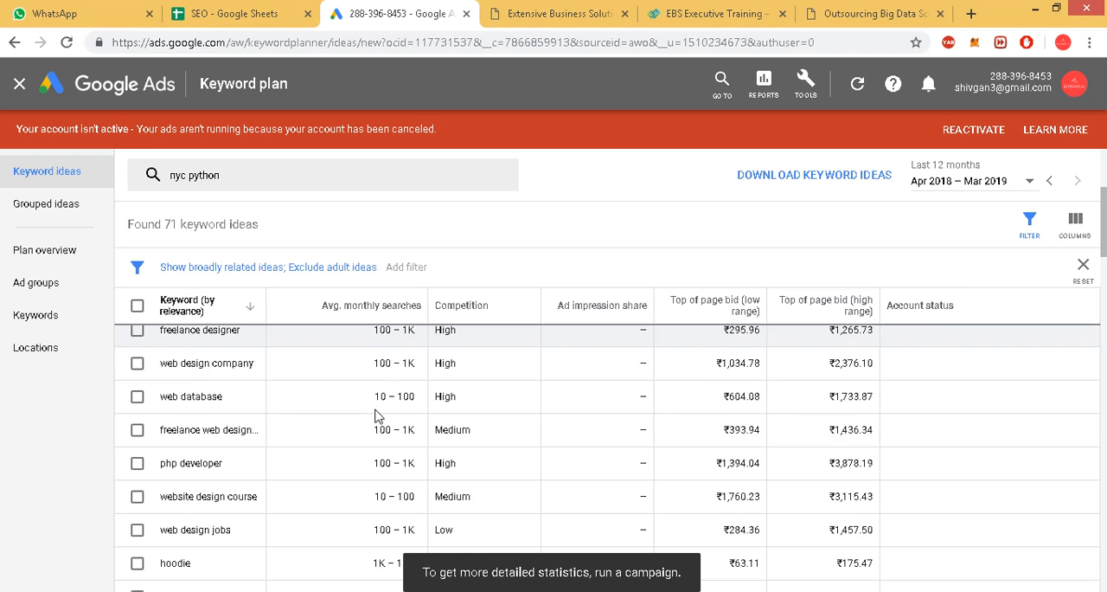
scroll(388, 414, up, 5)
Sort the keyword ideas by average monthly searches from highest to lowest.
click(383, 340)
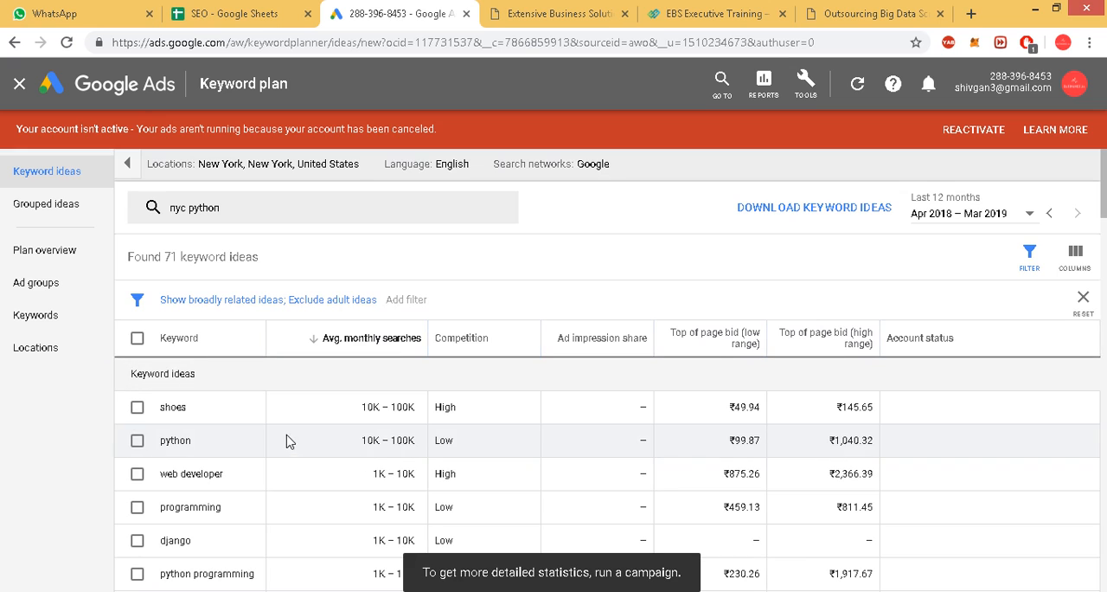
click(381, 339)
click(381, 351)
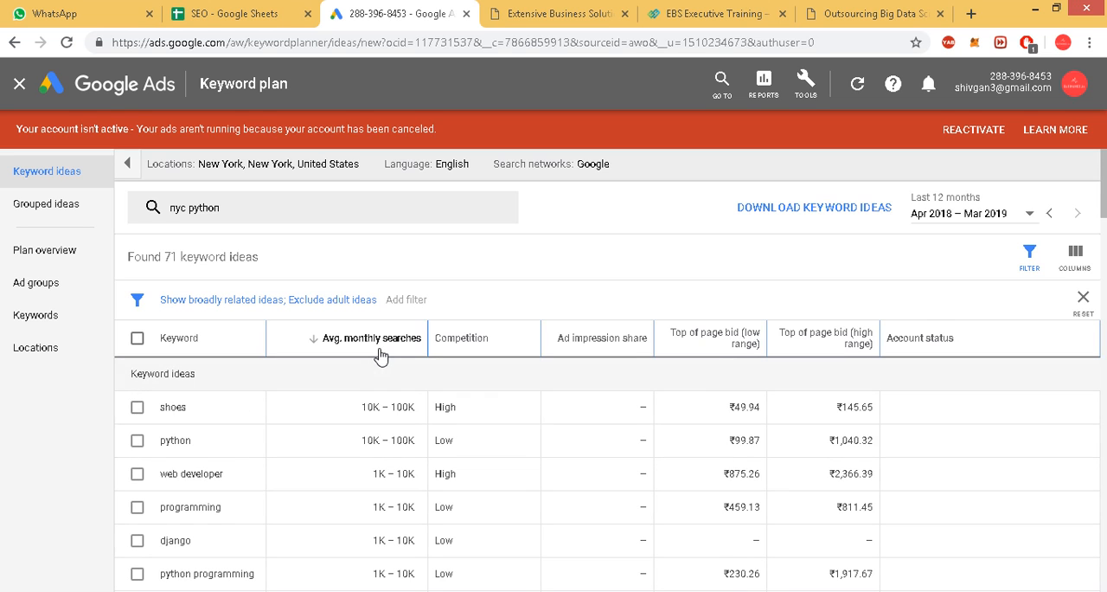
Find the keyword "python django" in the sorted keyword ideas and copy it.
scroll(324, 464, down, 2)
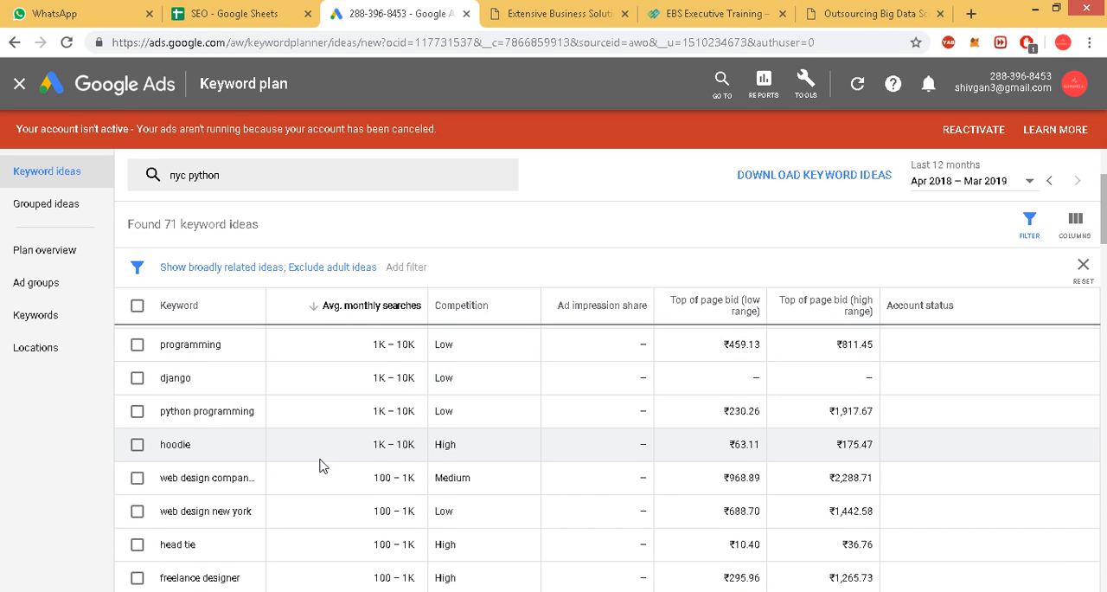
scroll(322, 463, up, 2)
scroll(318, 464, down, 3)
scroll(318, 463, down, 1)
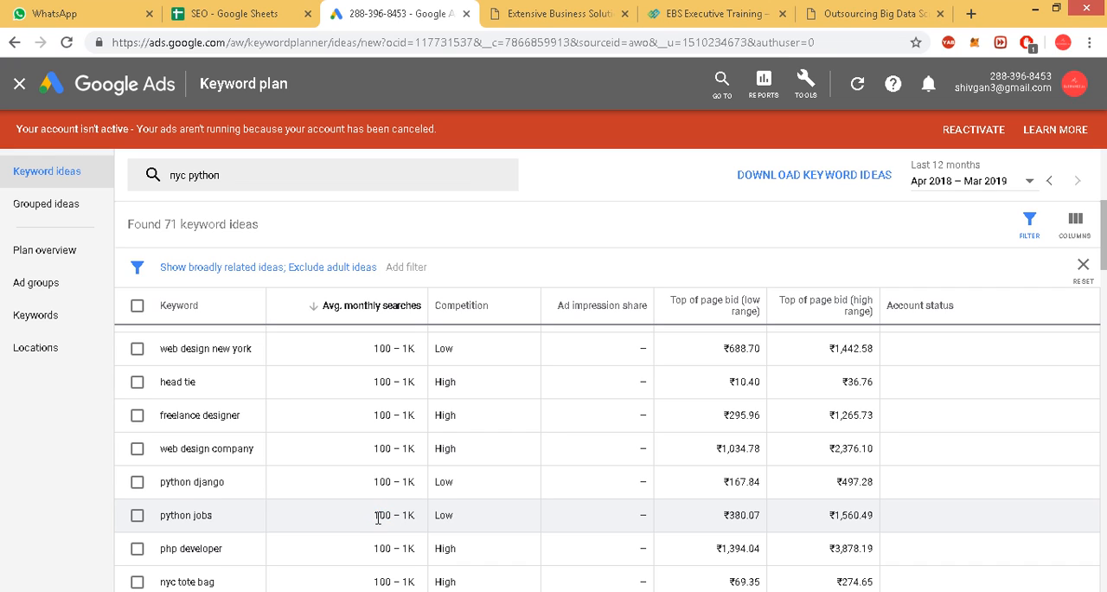
drag(222, 482, 159, 483)
right_click(219, 483)
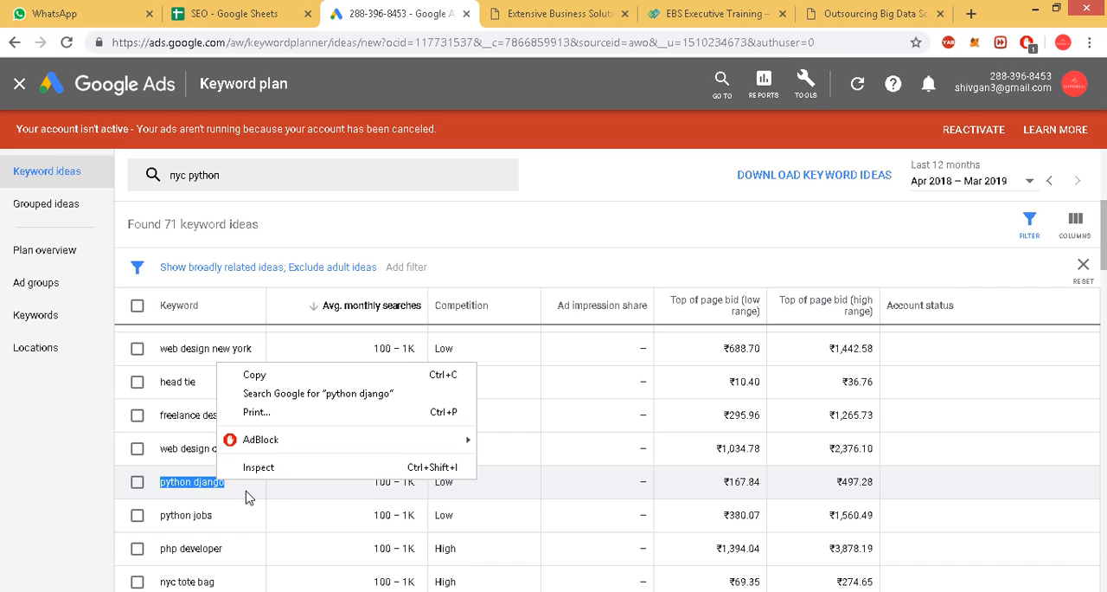
click(249, 383)
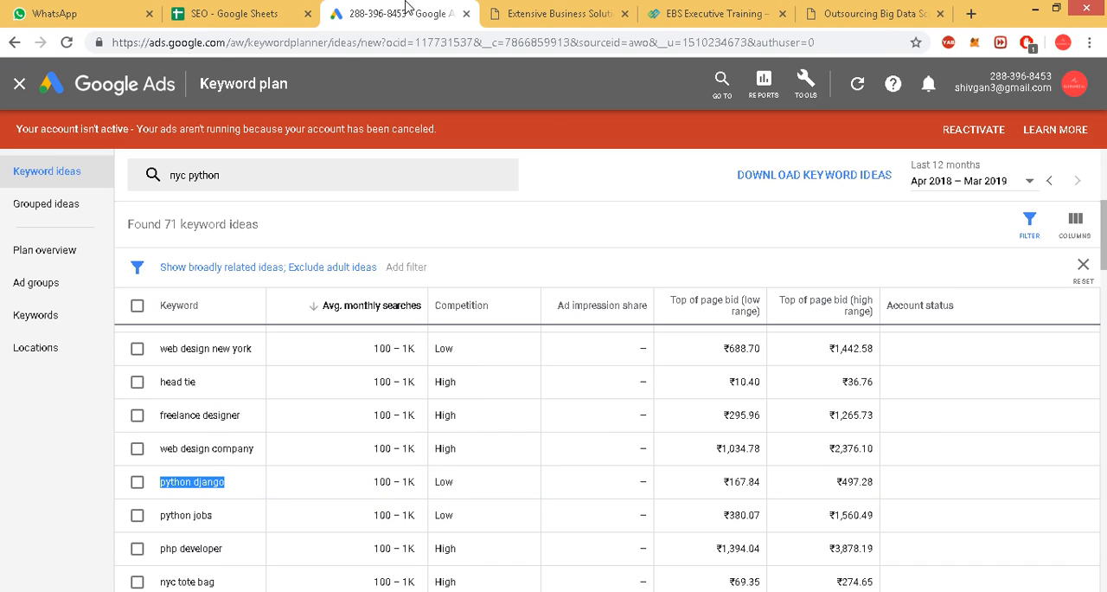
Switch to the SEO spreadsheet in Google Sheets, add a new sheet and name it "python django".
click(230, 13)
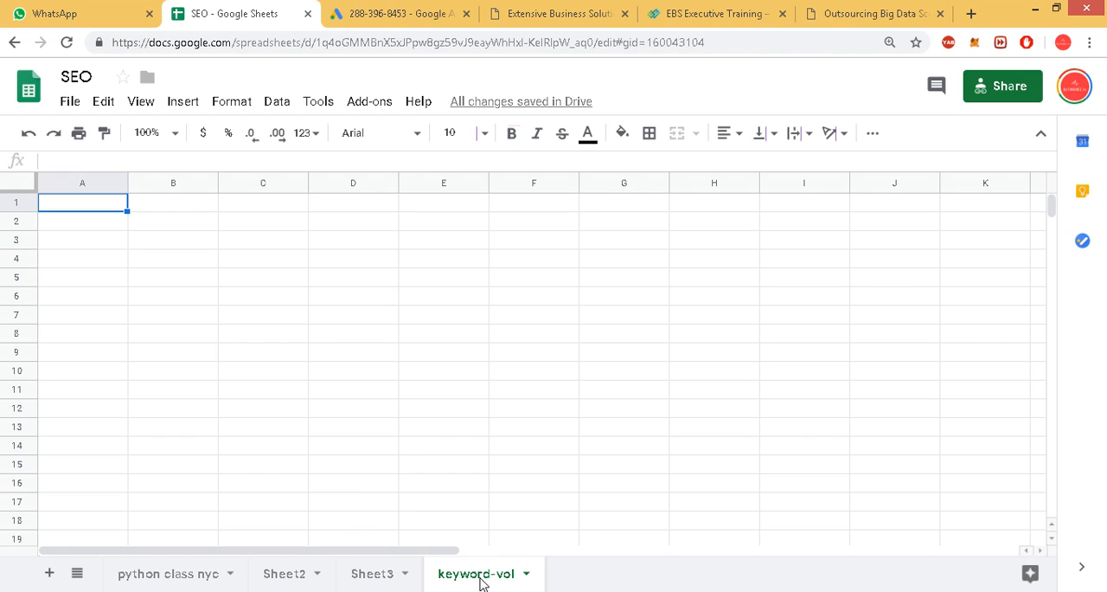
click(49, 574)
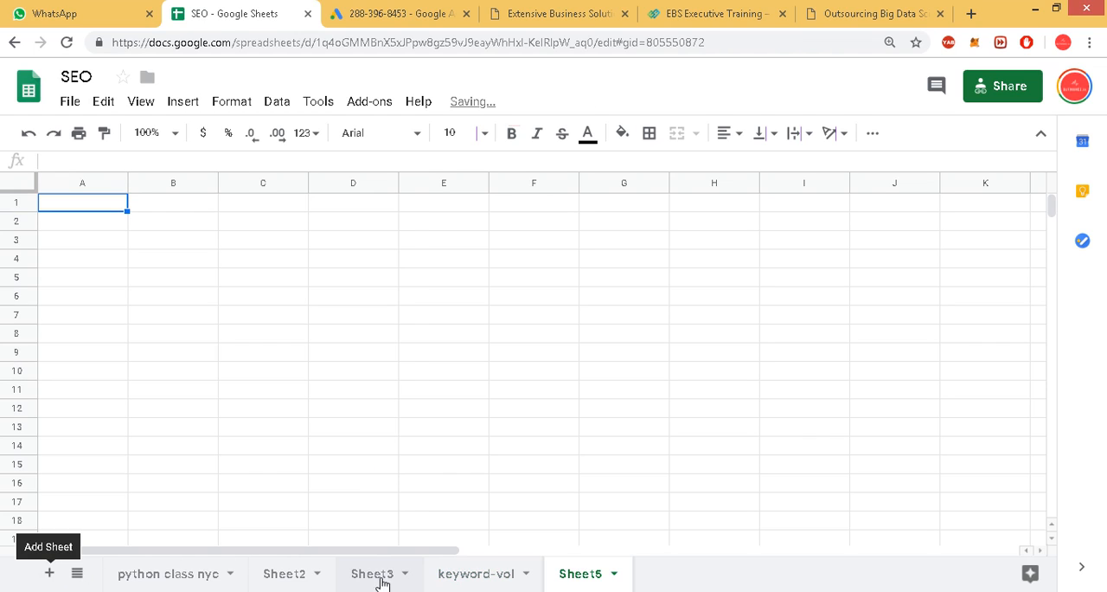
double_click(581, 578)
key(ctrl+f)
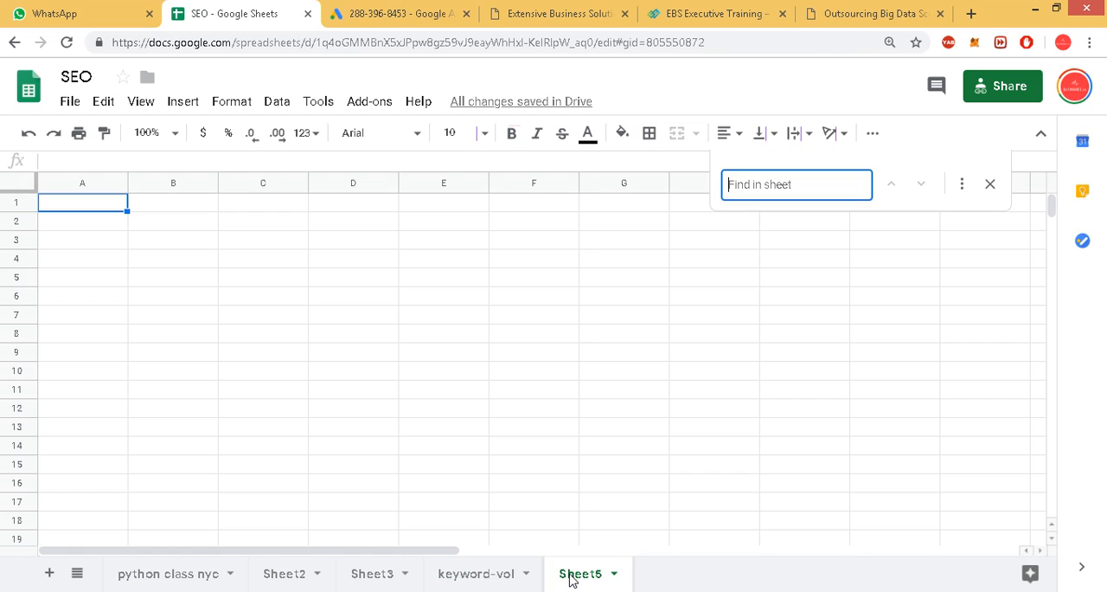
key(Escape)
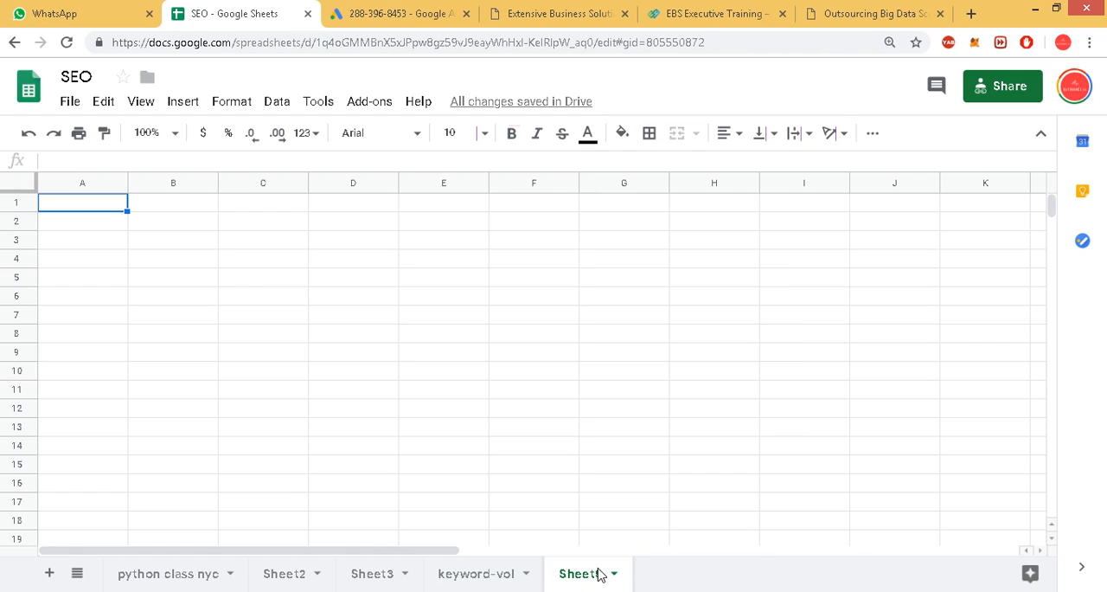
double_click(588, 576)
key(ctrl+v)
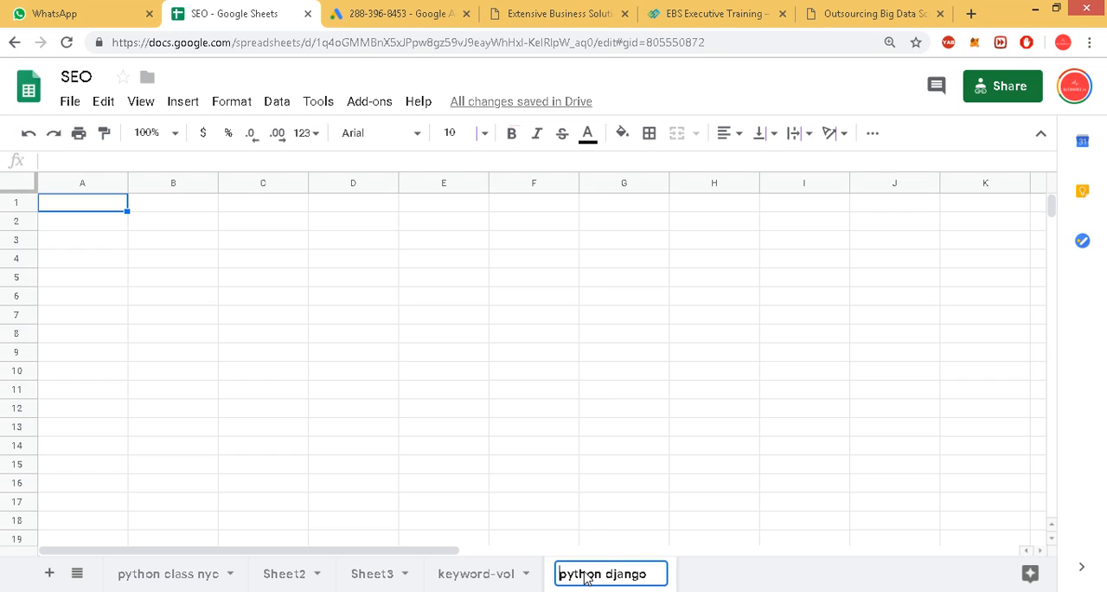
key(Return)
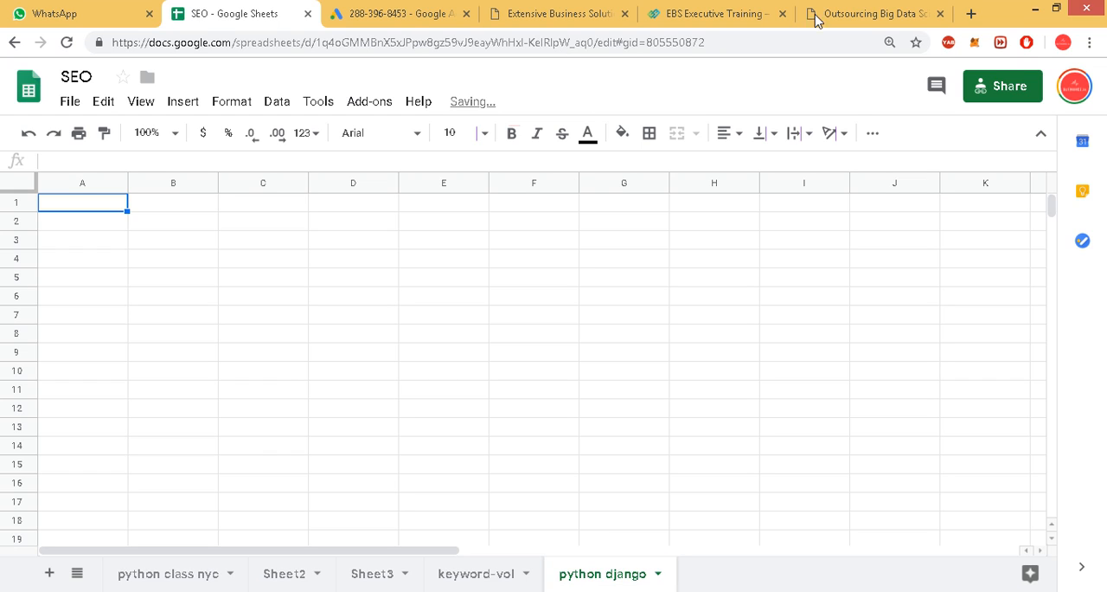
Return to Keyword Planner and copy the keyword "python programming" from the ideas list.
click(363, 19)
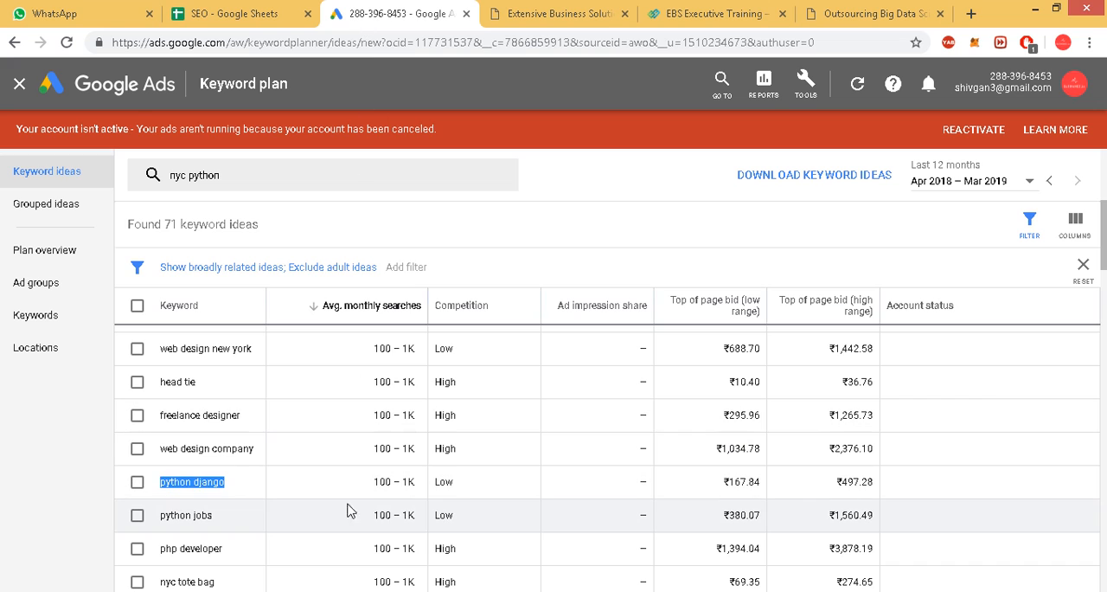
scroll(341, 495, up, 2)
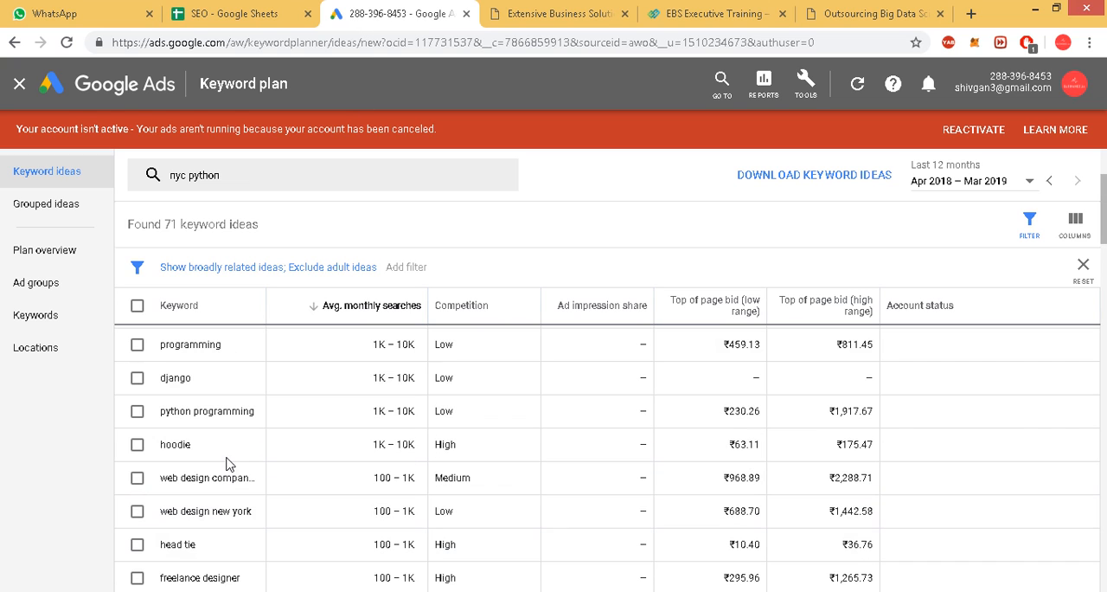
triple_click(212, 413)
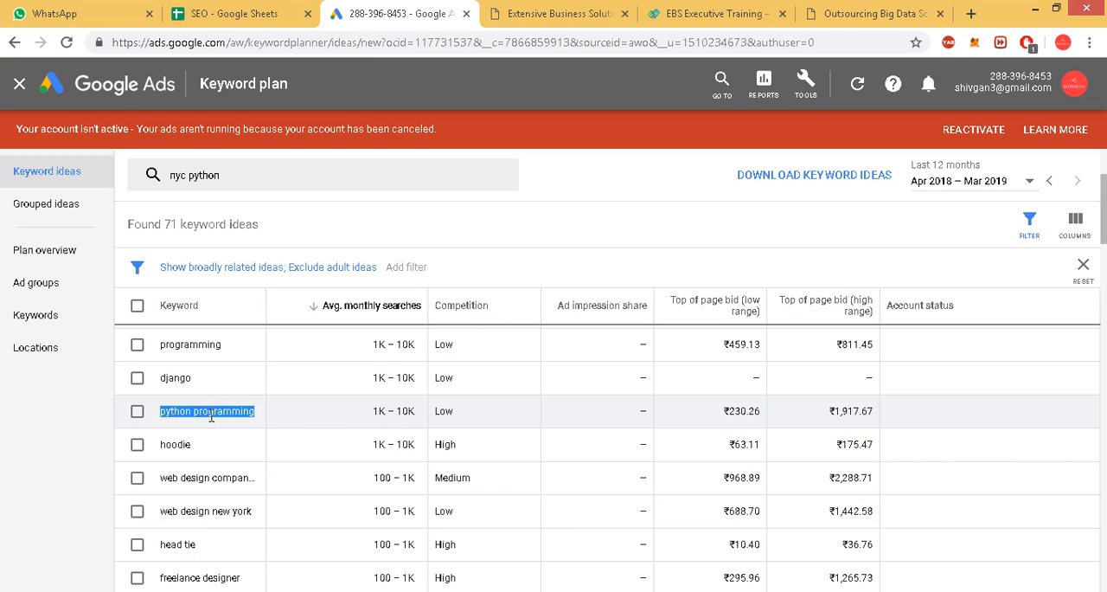
scroll(264, 461, up, 2)
scroll(262, 455, down, 2)
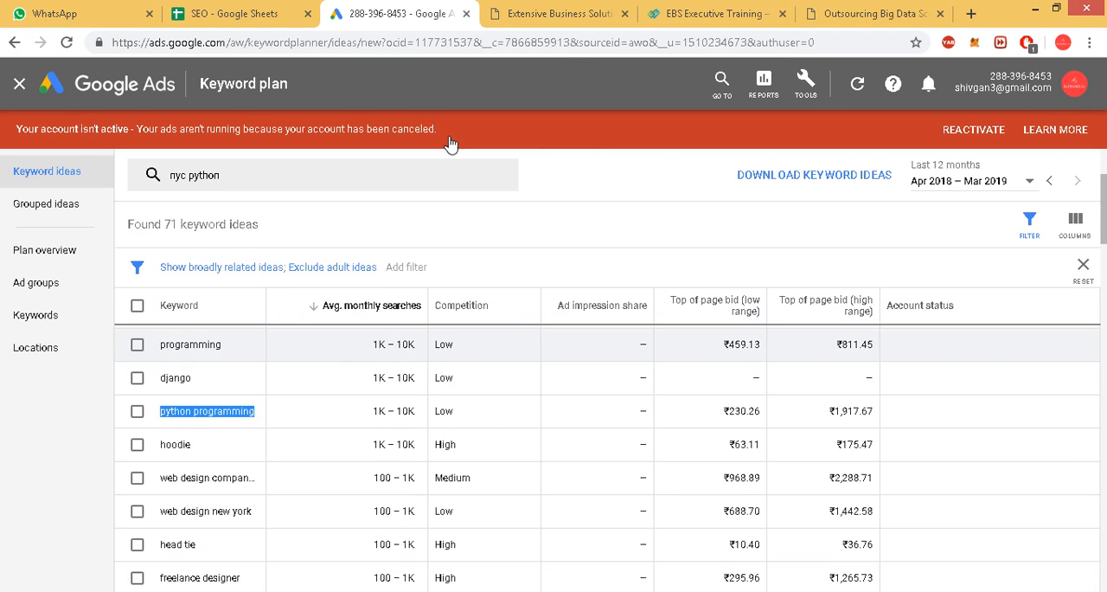
Switch back to the SEO spreadsheet and rename Sheet3 as "python programming".
click(528, 21)
click(197, 15)
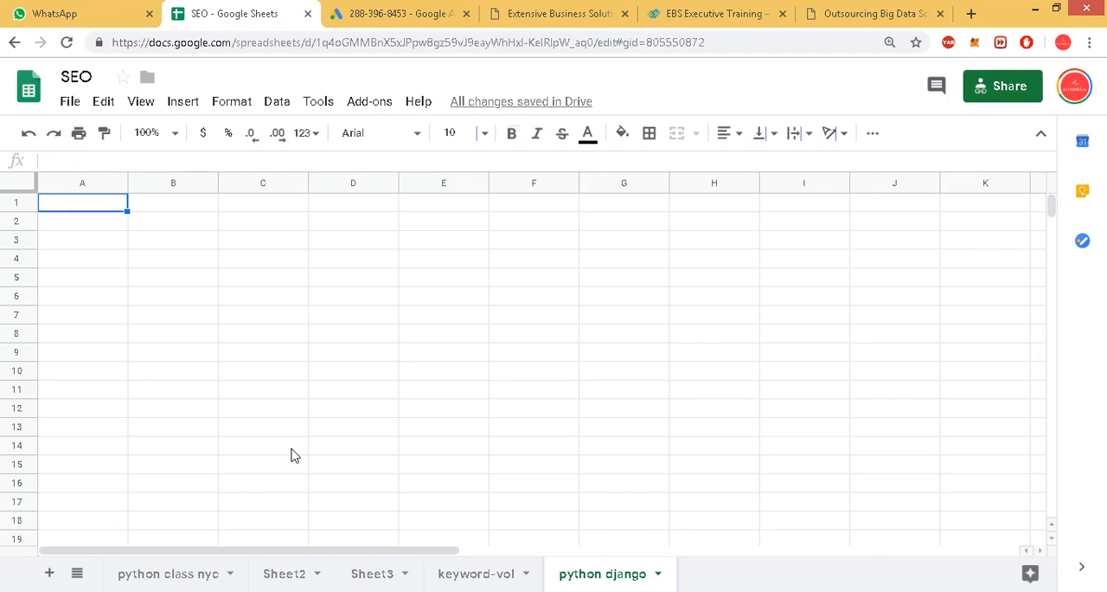
double_click(372, 574)
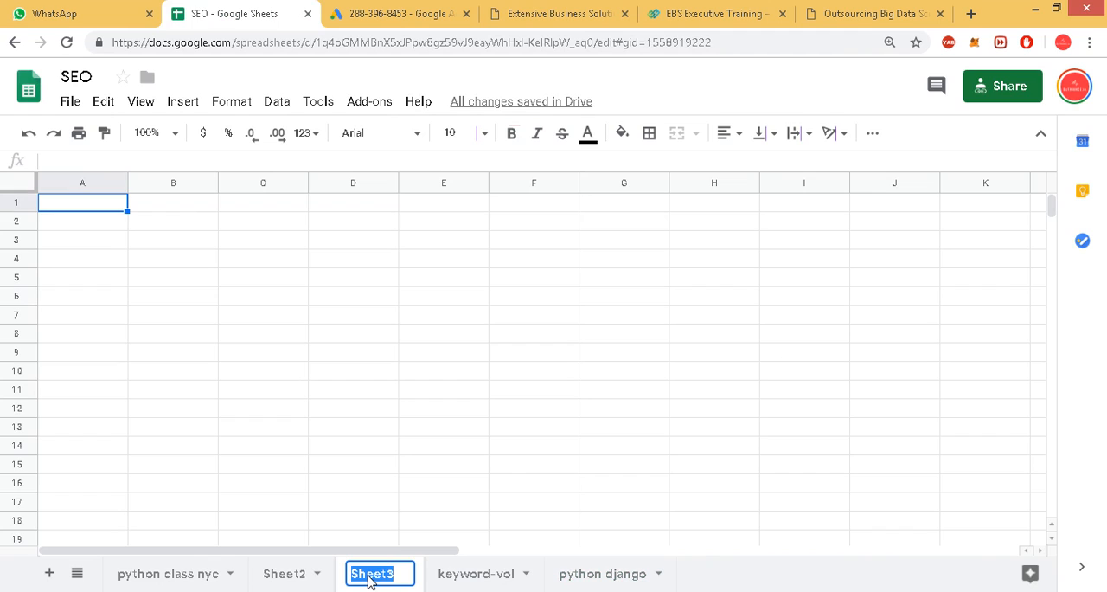
text(python programming)
key(Return)
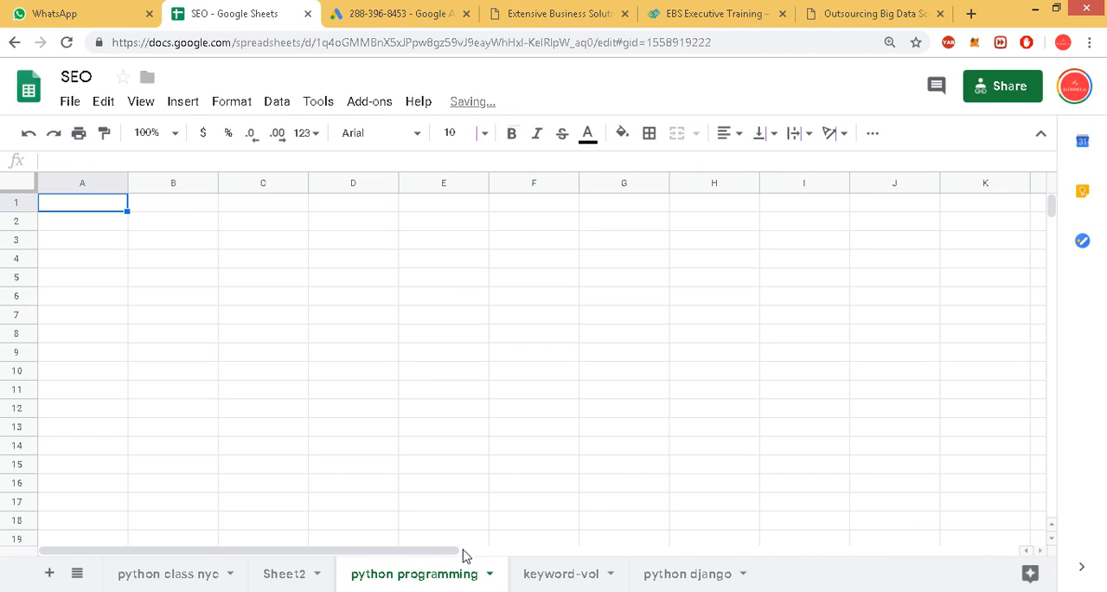
Return to Keyword Planner, look through the lower-volume keyword ideas for more Python terms and highlight "python training nyc".
click(556, 7)
click(397, 9)
scroll(182, 474, down, 3)
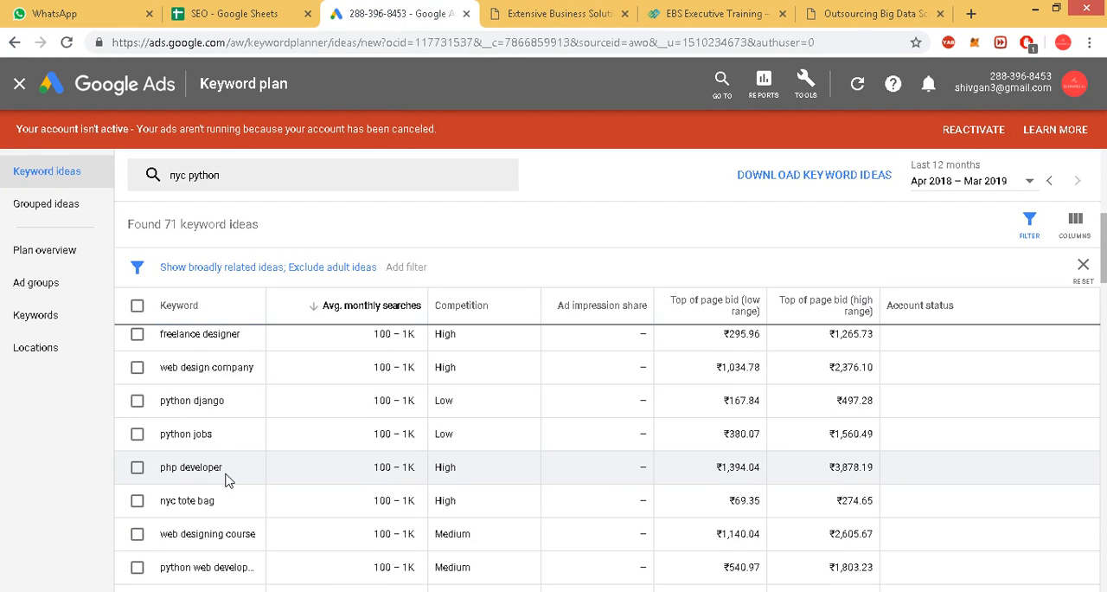
scroll(197, 429, down, 3)
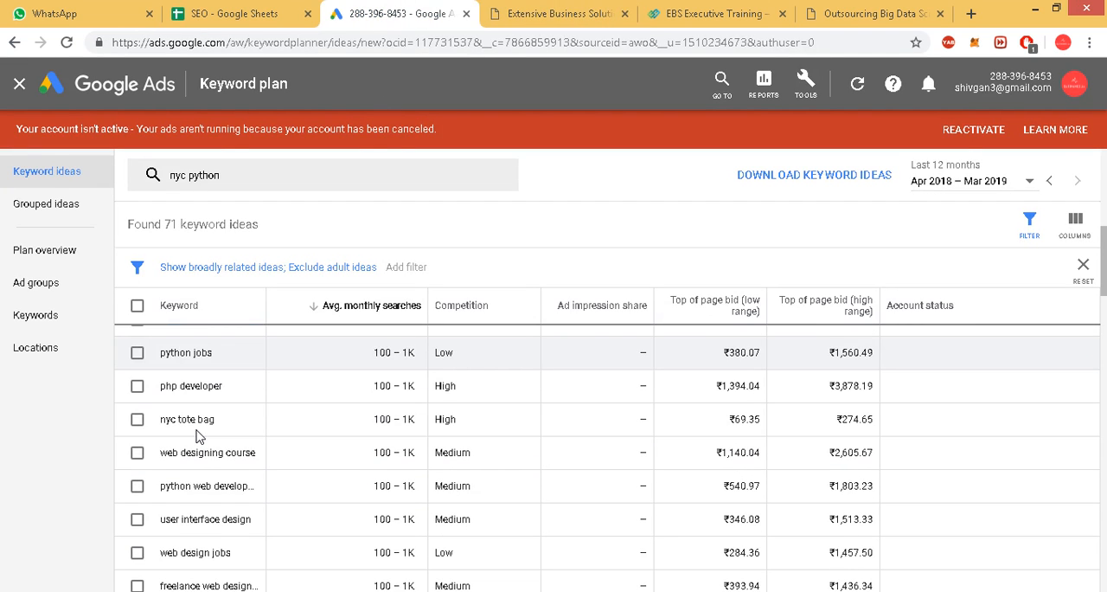
triple_click(208, 523)
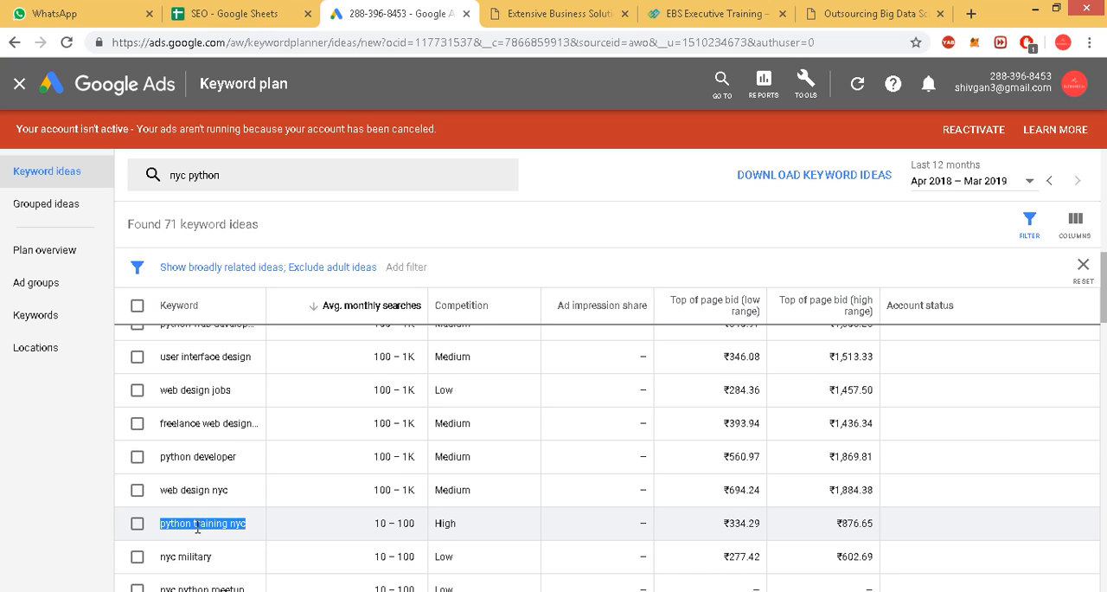
scroll(197, 528, down, 2)
scroll(201, 522, up, 1)
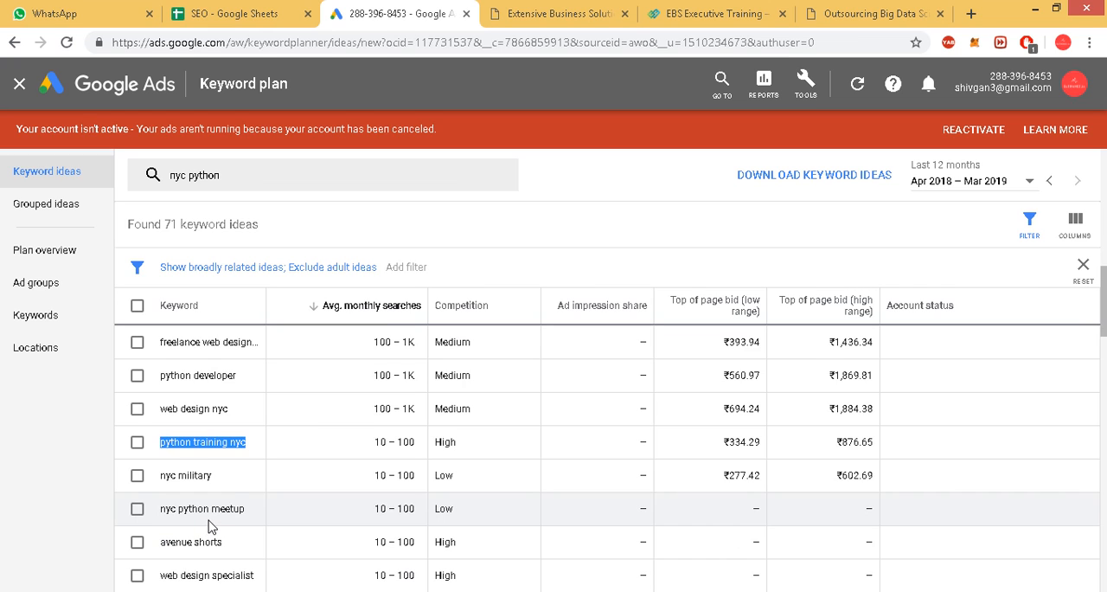
scroll(313, 533, down, 5)
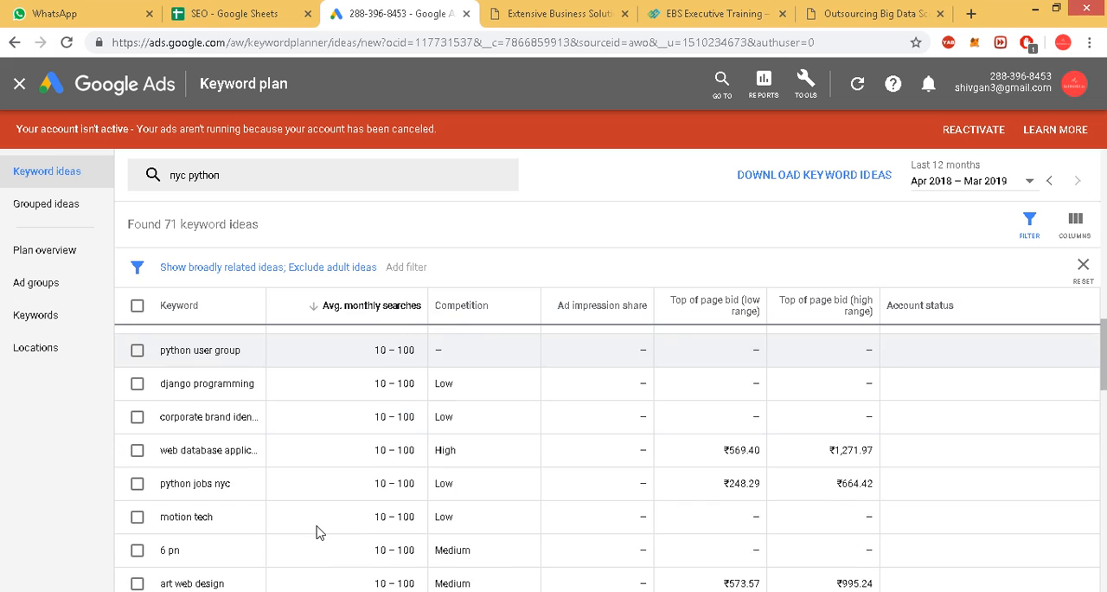
Replace the Keyword Planner search term with "nyc coding", get its keyword ideas and look over the highest-volume ones.
scroll(316, 532, down, 4)
scroll(315, 531, up, 10)
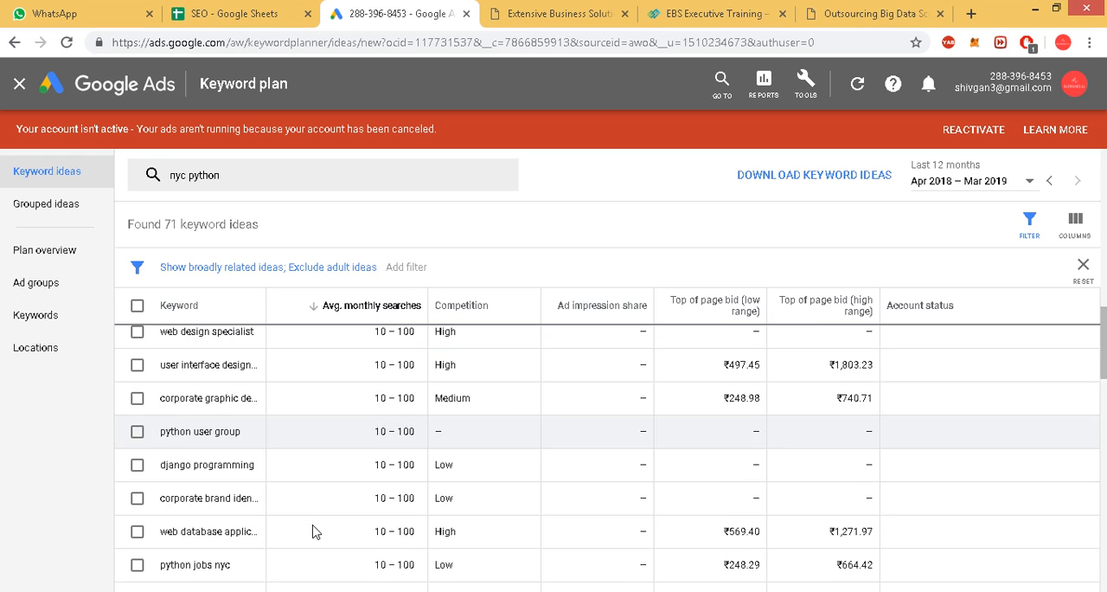
scroll(313, 532, up, 6)
scroll(313, 531, down, 1)
scroll(314, 528, up, 1)
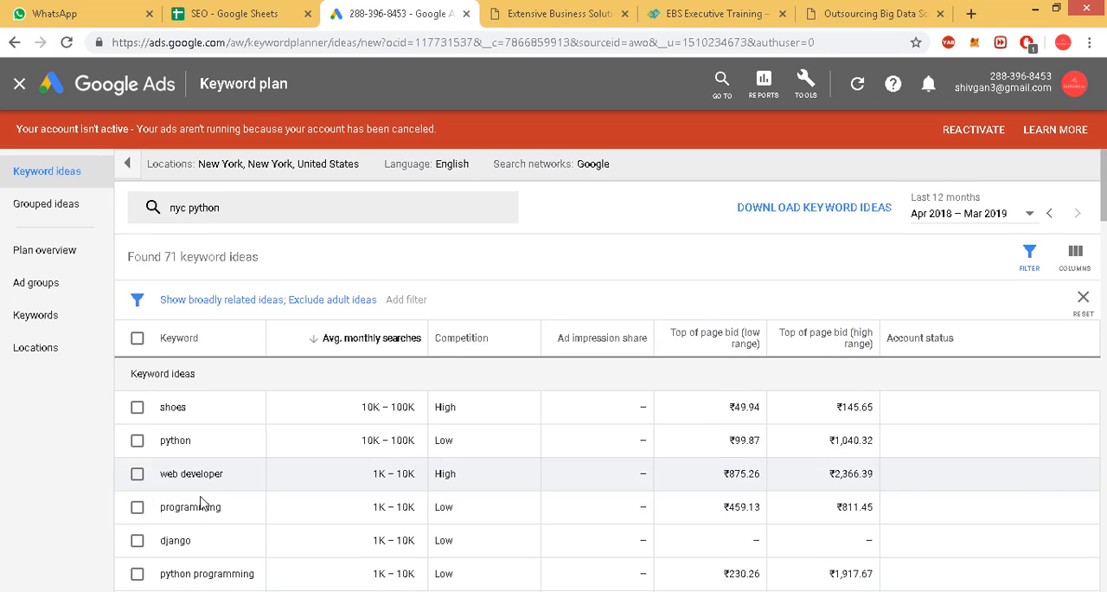
scroll(208, 467, down, 1)
click(204, 175)
double_click(206, 175)
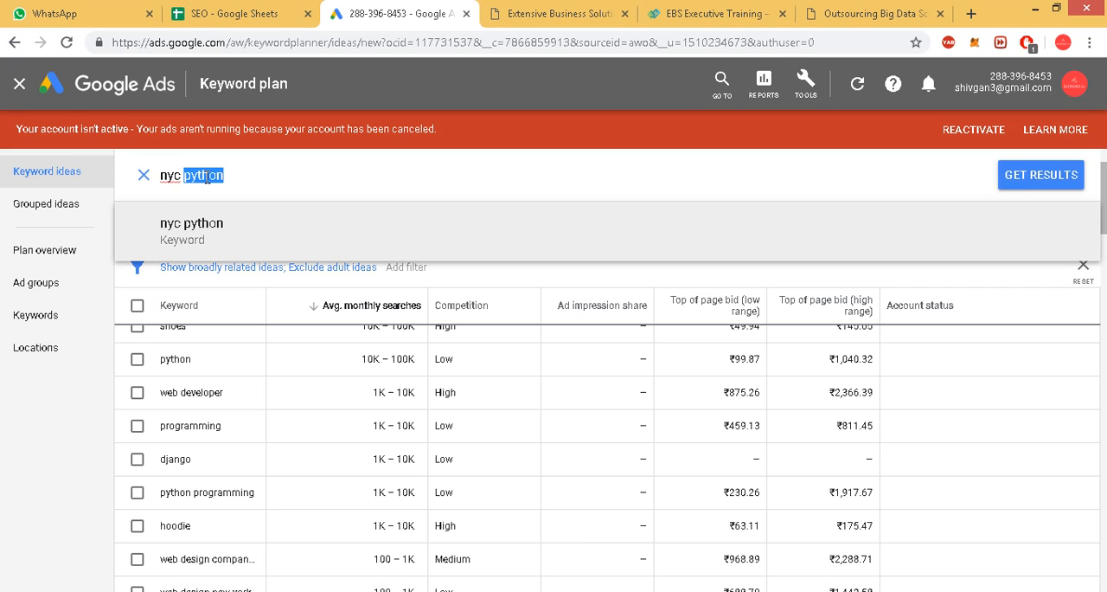
text(coding)
key(Return)
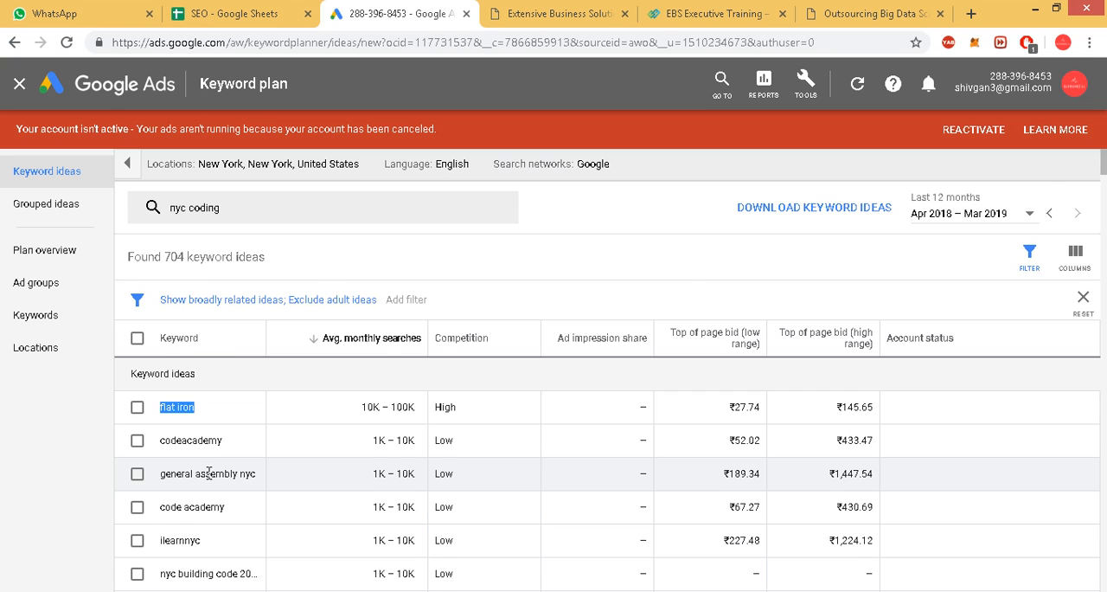
scroll(209, 471, down, 1)
scroll(209, 479, down, 3)
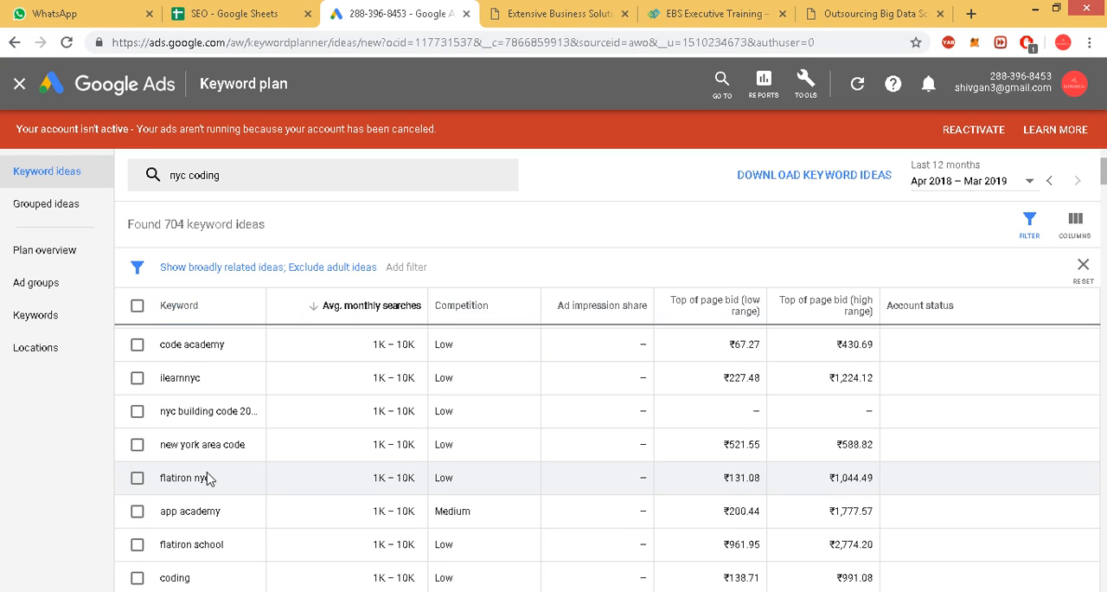
scroll(209, 479, up, 1)
scroll(208, 479, up, 4)
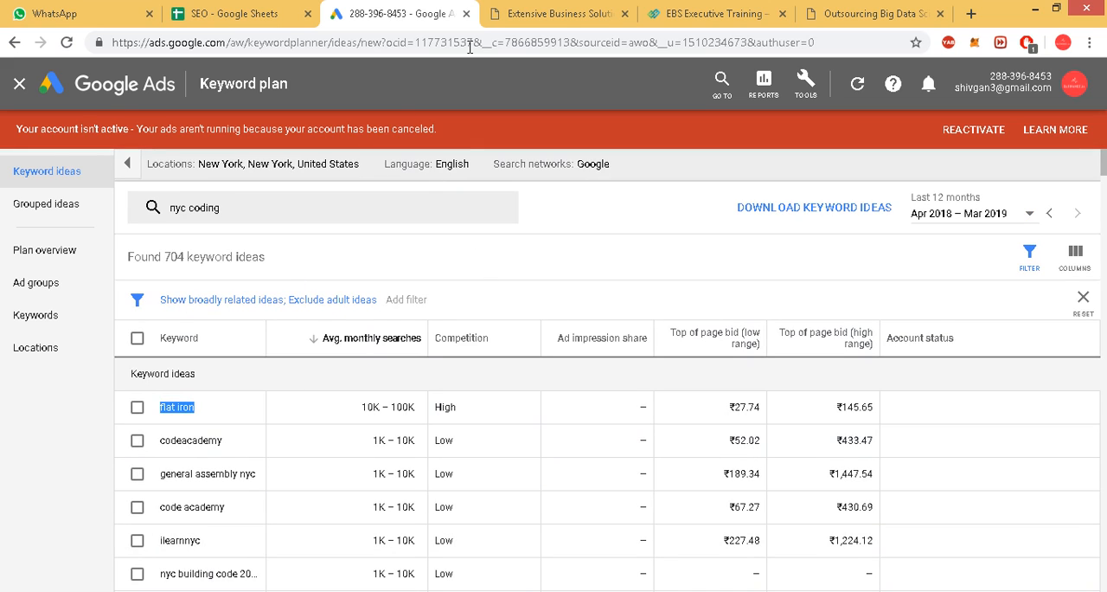
Switch to the SEO spreadsheet and rename Sheet2 as "sitting on sholder of peers".
click(282, 5)
double_click(284, 573)
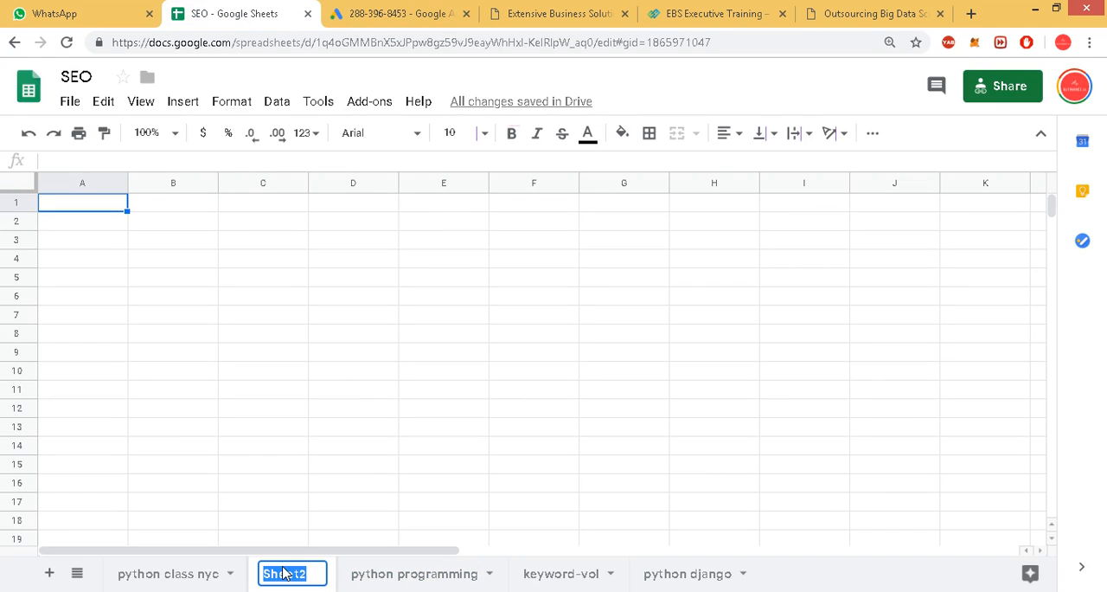
text(sitting on sholder of peers)
key(Return)
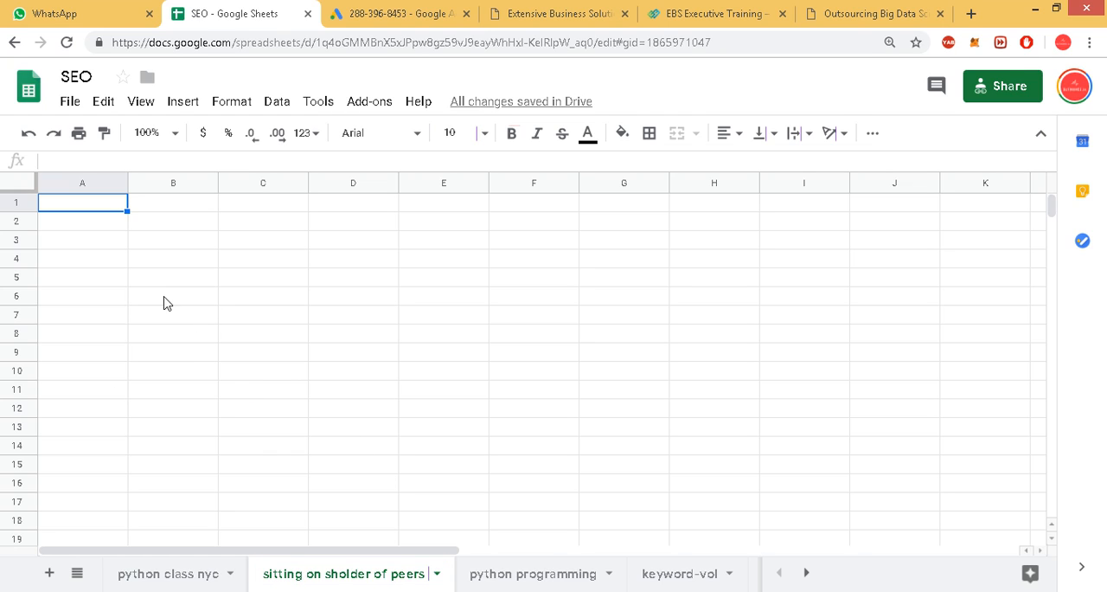
drag(77, 226, 76, 244)
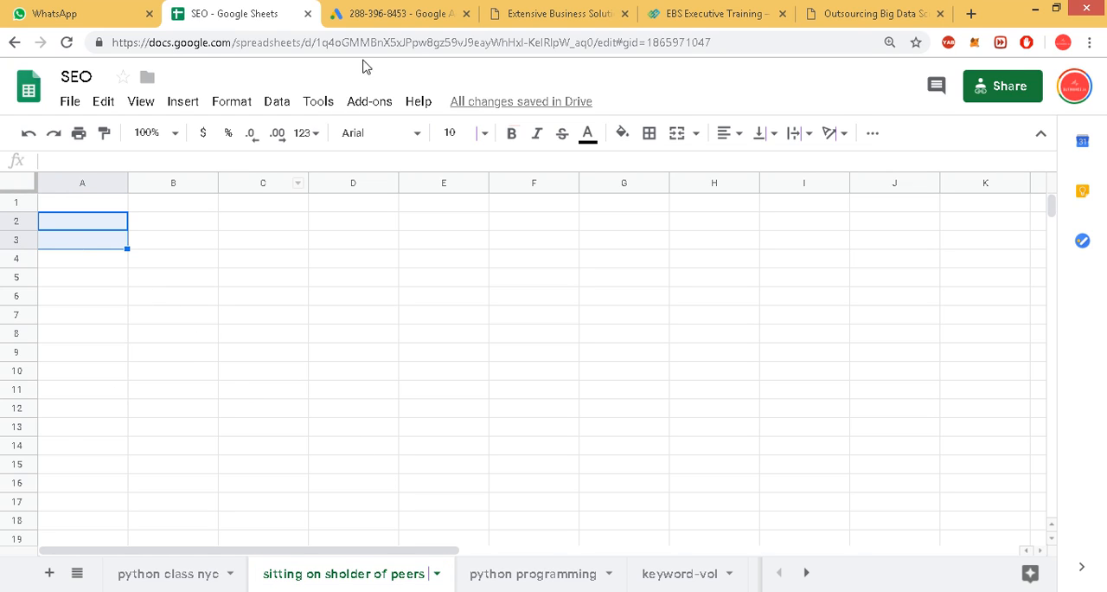
Copy the keyword "flat iron" from Keyword Planner into cell A2 of the "sitting on sholder of peers" sheet.
click(420, 9)
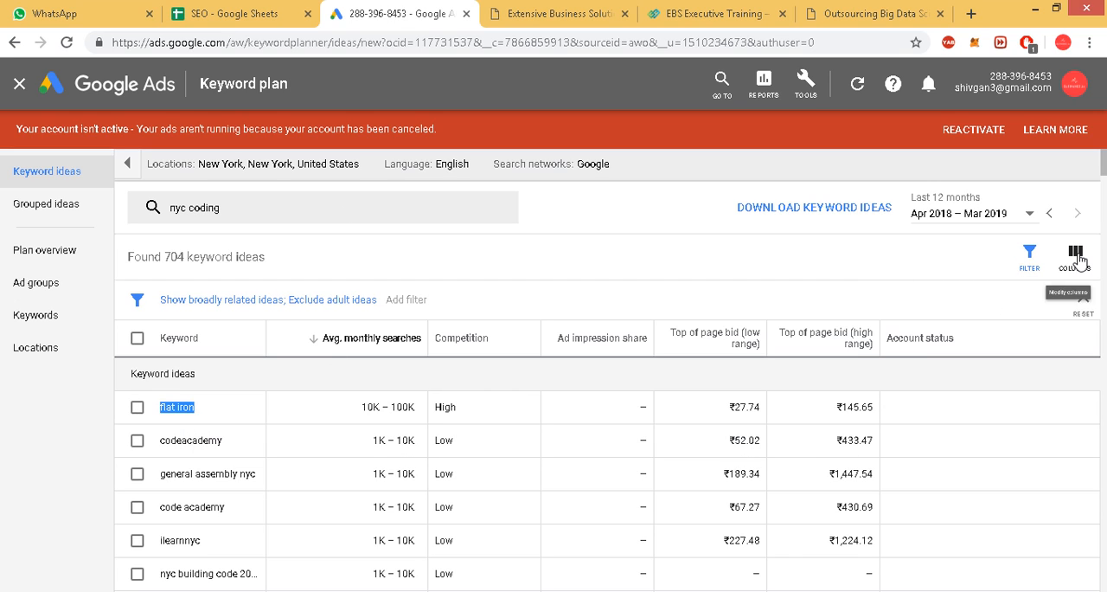
right_click(183, 418)
click(208, 425)
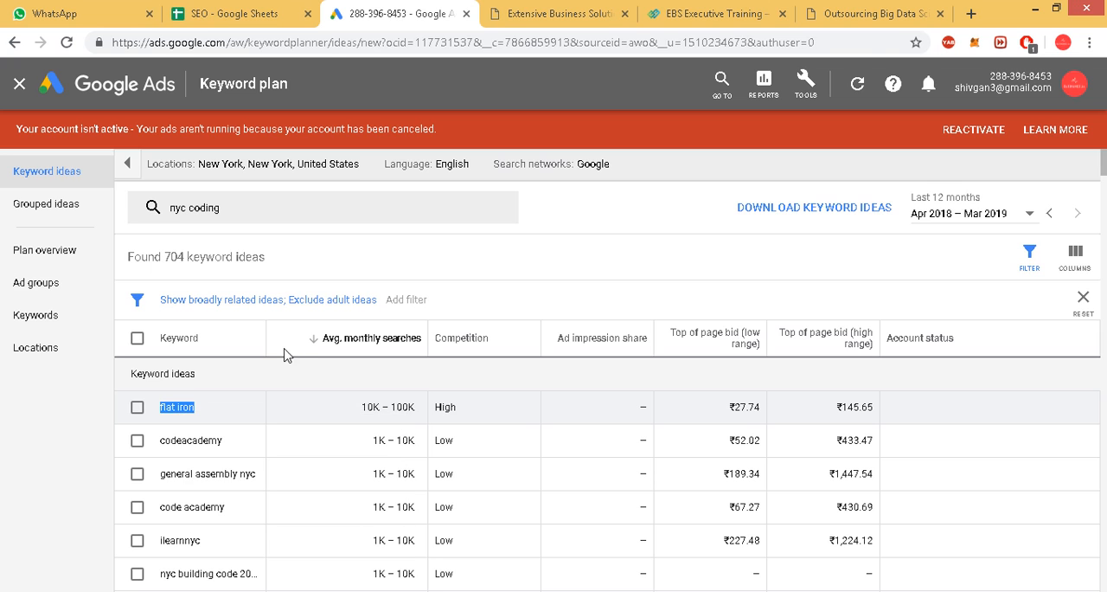
click(232, 13)
click(97, 227)
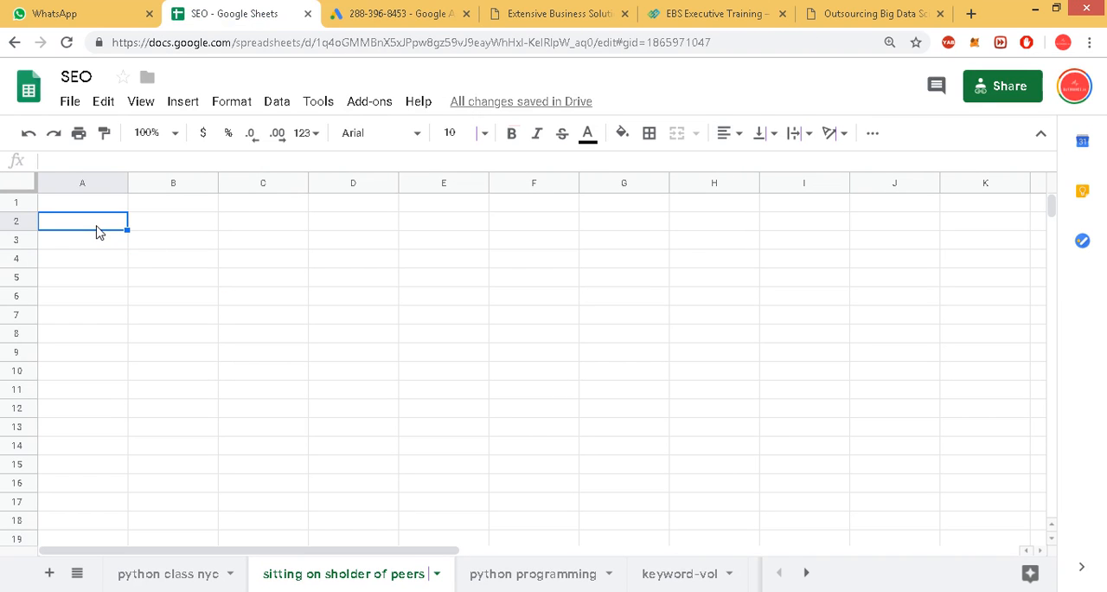
text(flat iron)
key(Down)
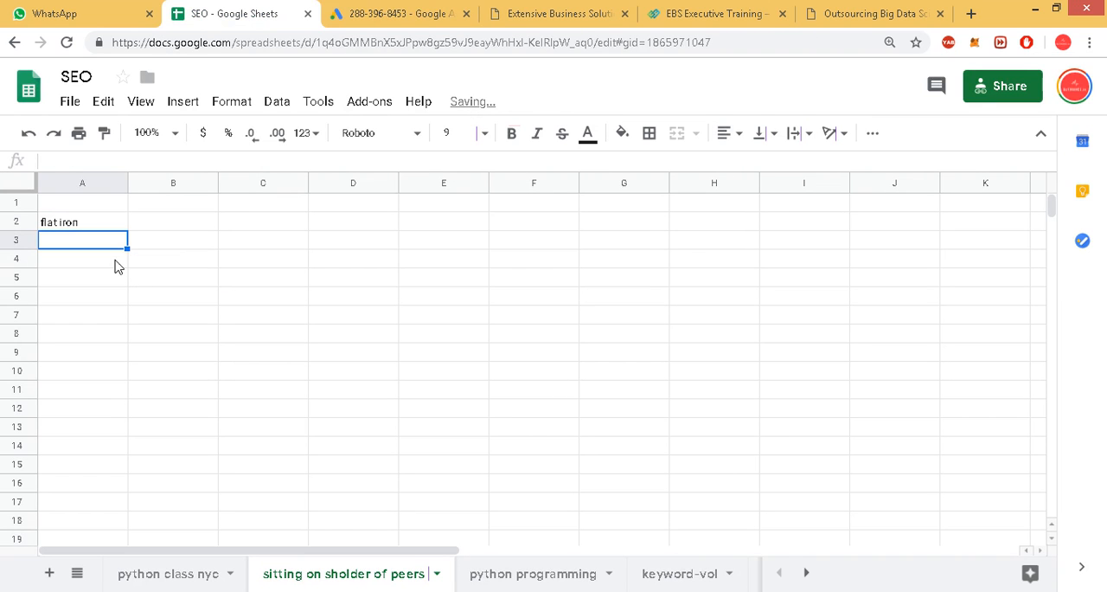
Copy the keyword "codeacademy" from Keyword Planner into cell A3 of the peers sheet.
click(393, 14)
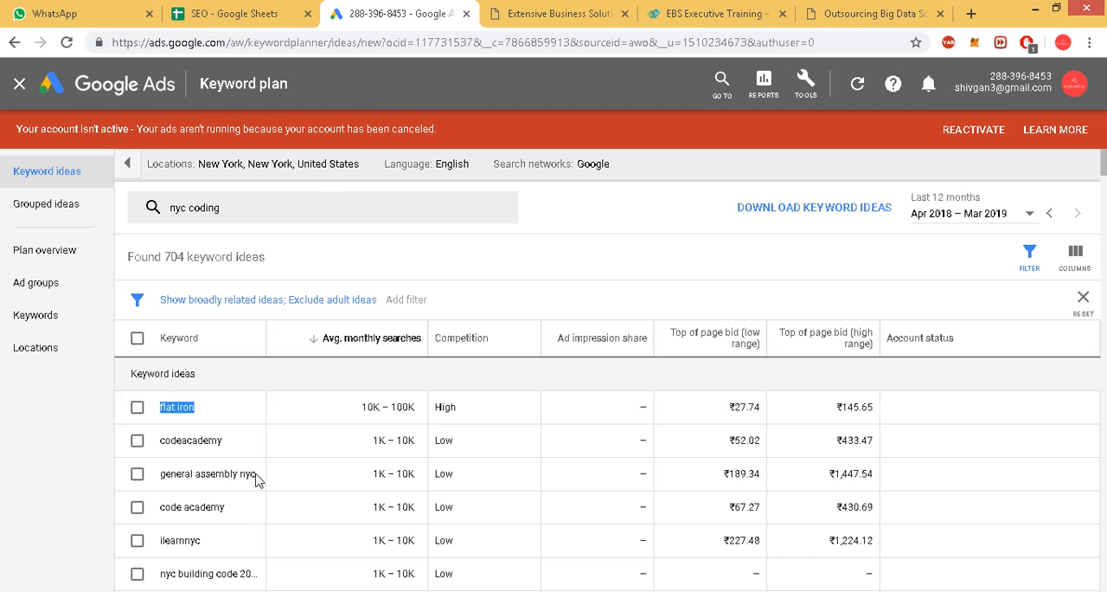
double_click(190, 440)
right_click(200, 442)
click(226, 453)
click(214, 12)
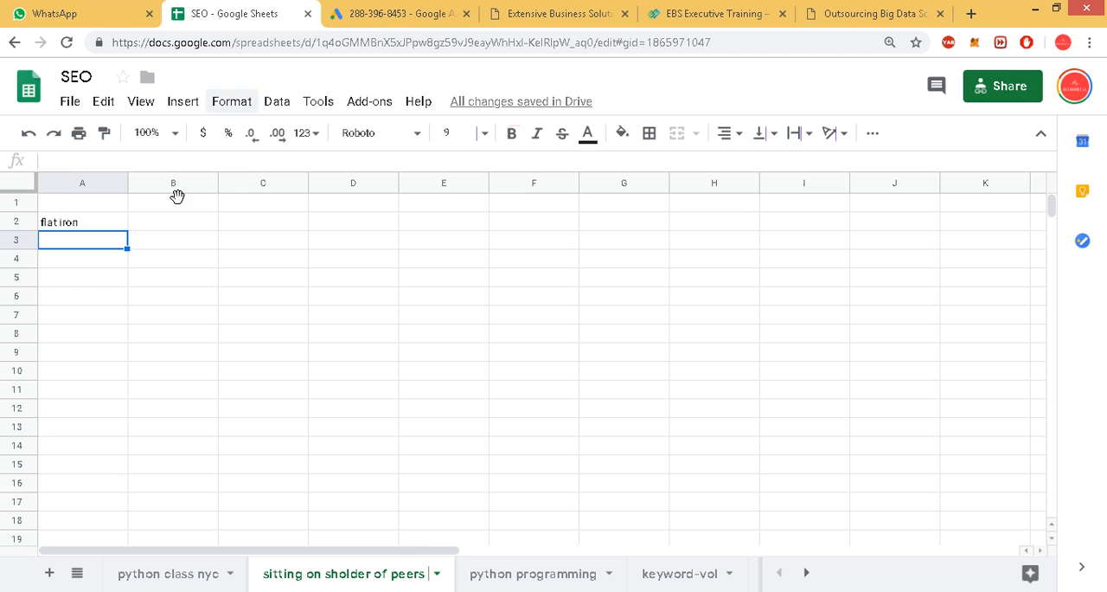
key(ctrl+v)
key(Down)
Copy the keyword "general assembly nyc" from Keyword Planner into cell A4 of the peers sheet.
click(403, 12)
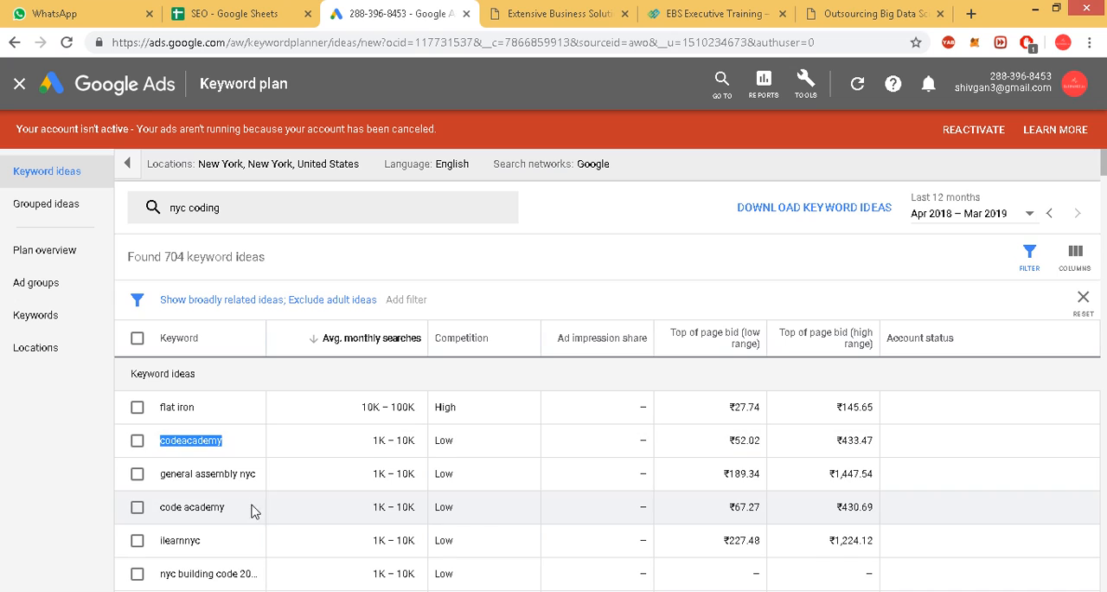
triple_click(210, 473)
right_click(209, 473)
click(227, 482)
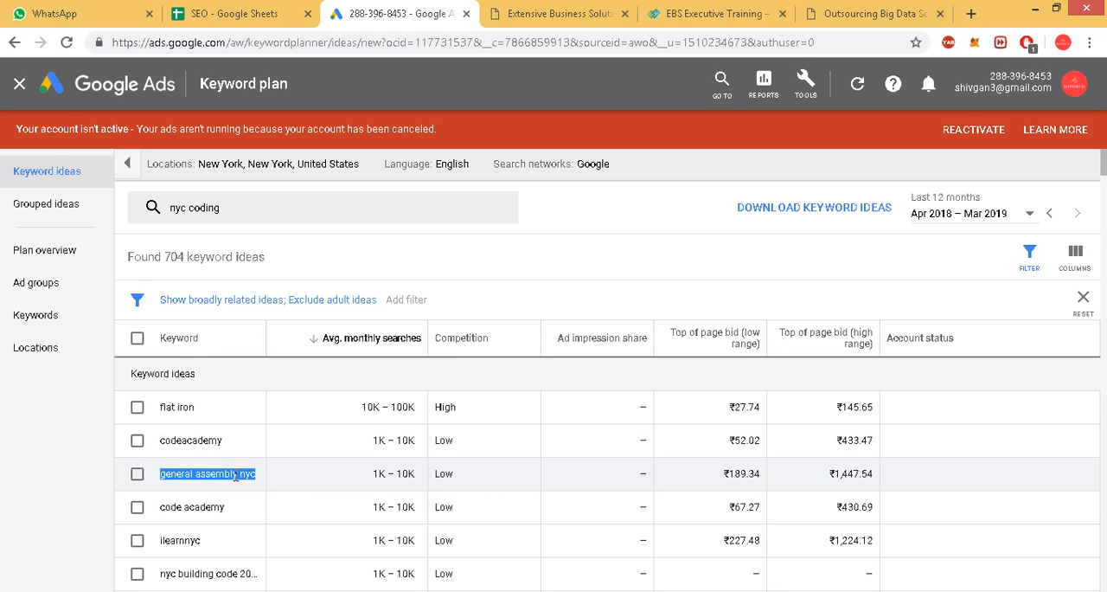
scroll(287, 477, down, 1)
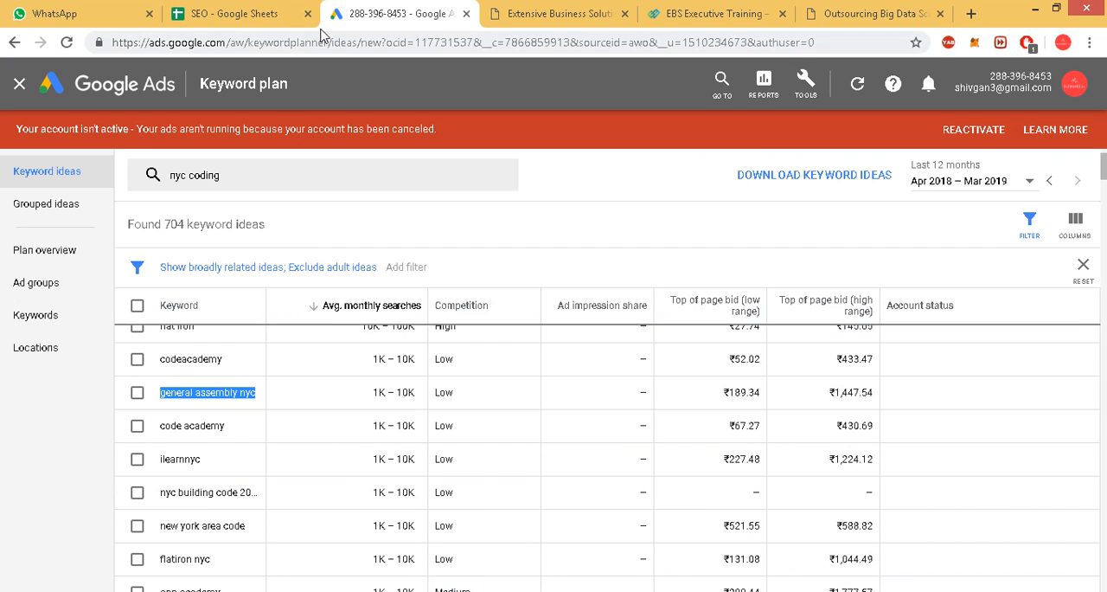
click(222, 14)
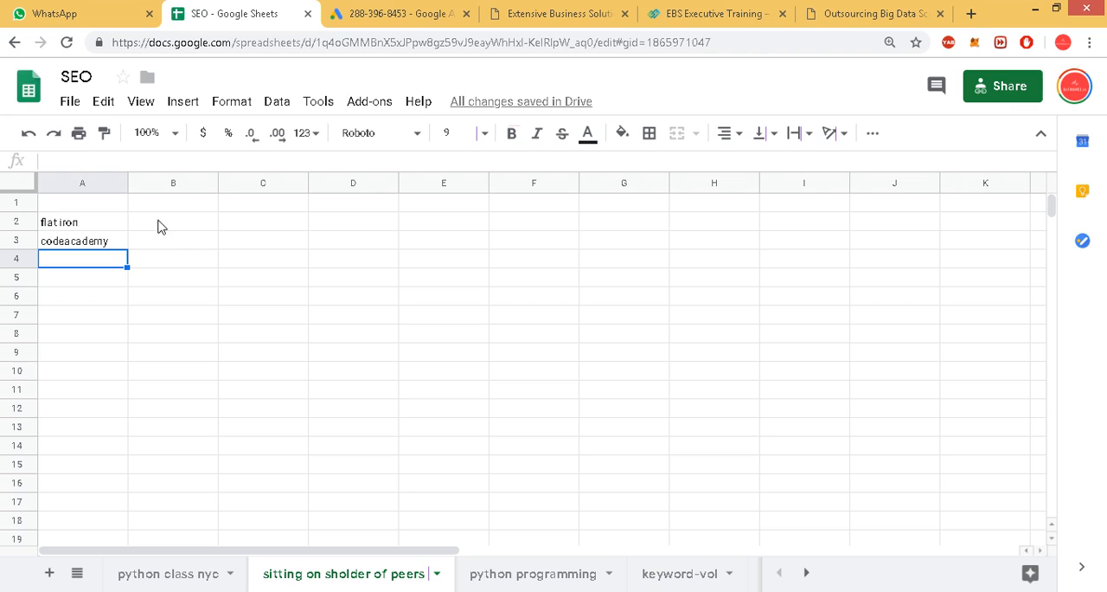
key(ctrl+v)
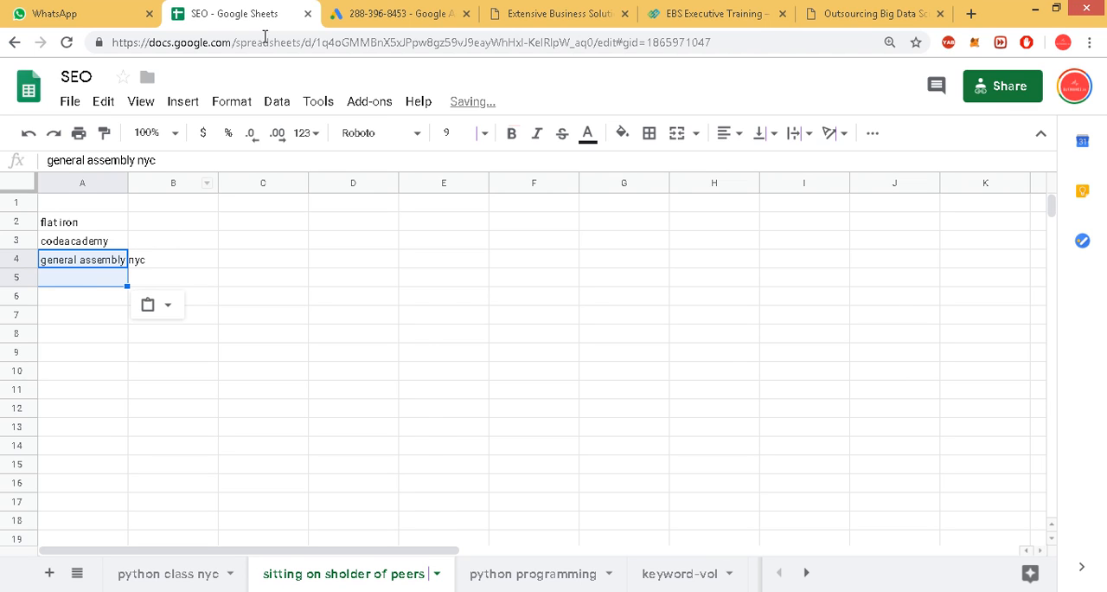
Copy the keyword "ilearnnyc" from Keyword Planner into cell A5 of the peers sheet.
click(381, 12)
triple_click(181, 458)
right_click(181, 456)
click(215, 466)
click(222, 13)
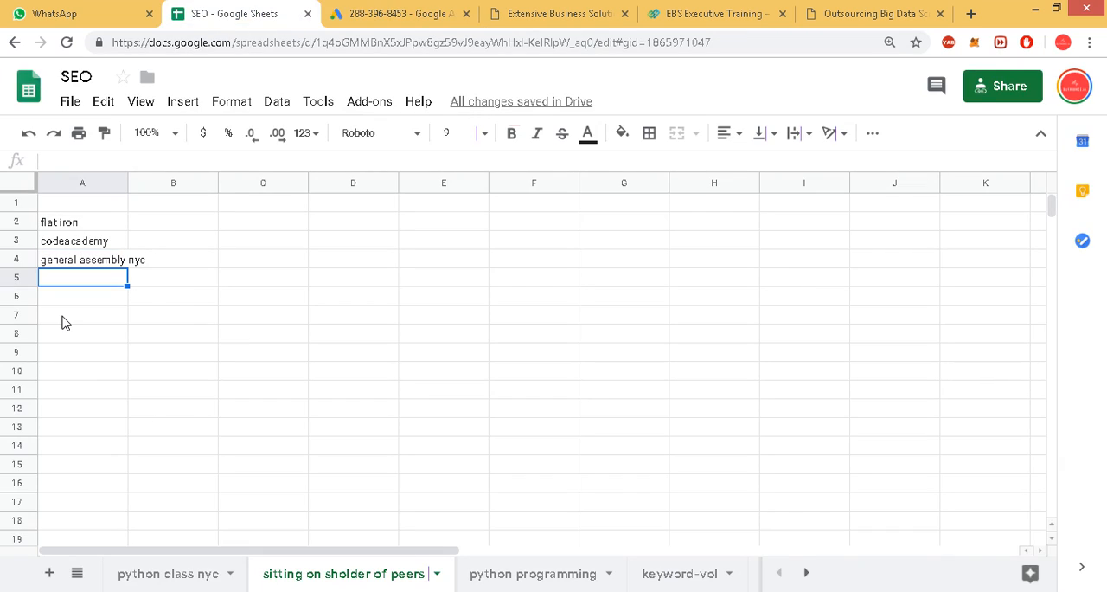
key(ctrl+v)
key(Return)
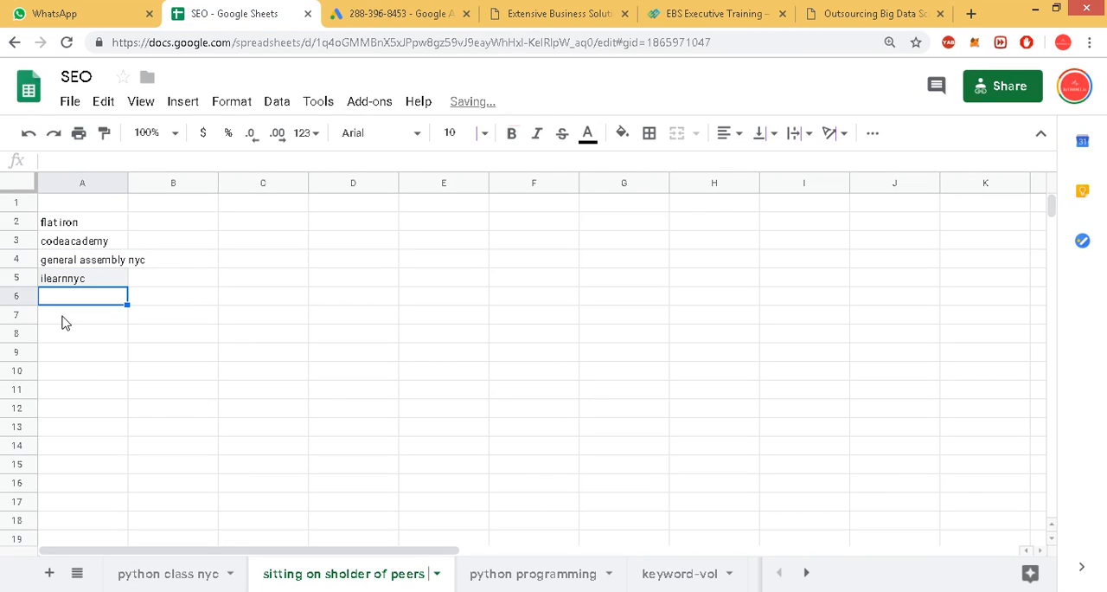
click(69, 334)
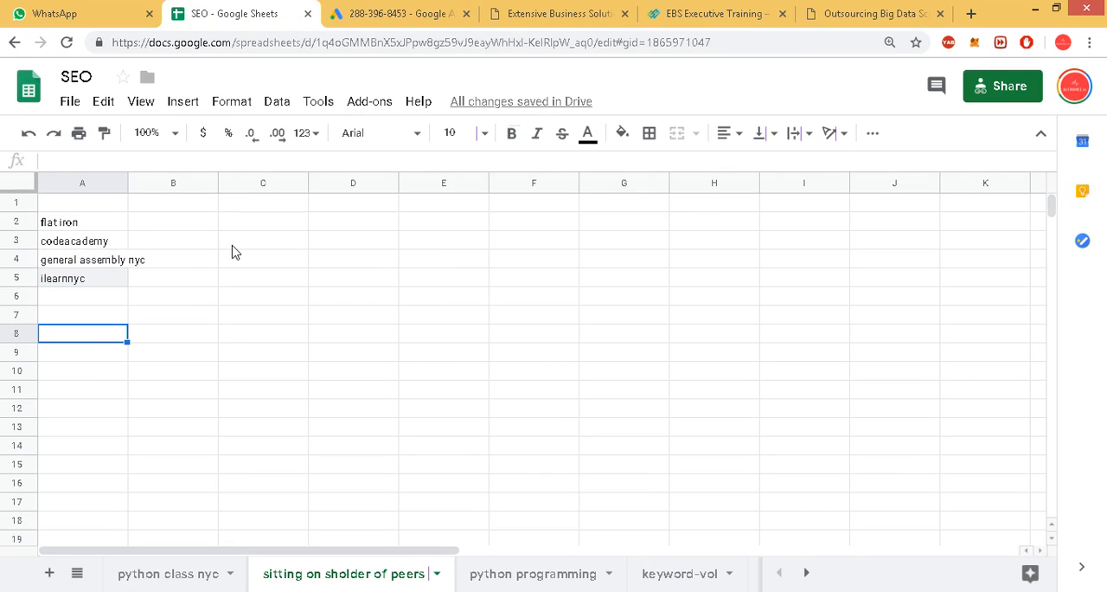
click(559, 574)
click(682, 576)
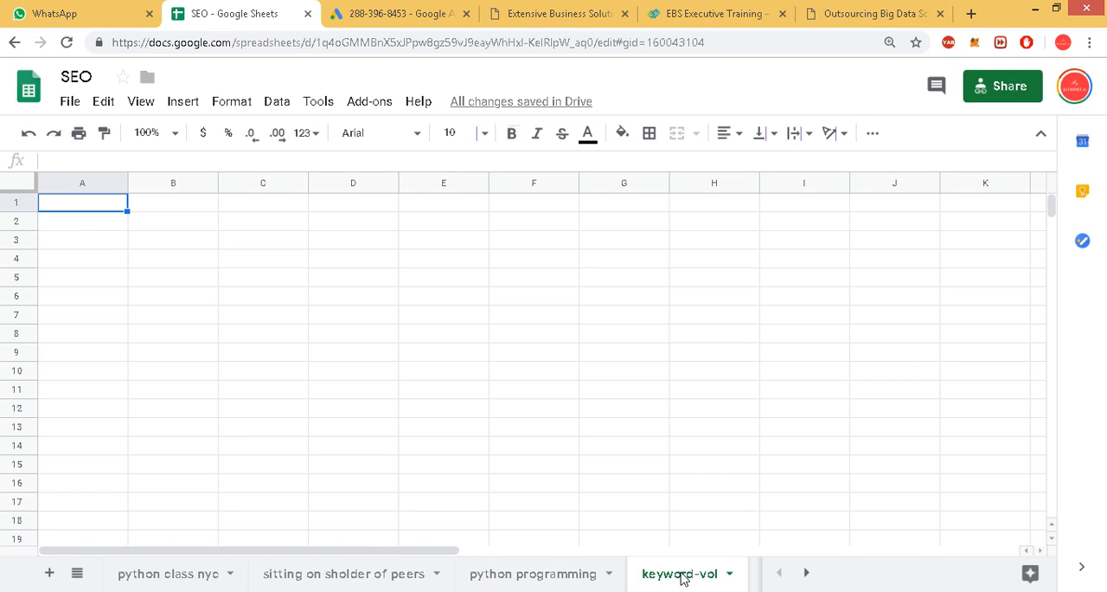
click(381, 15)
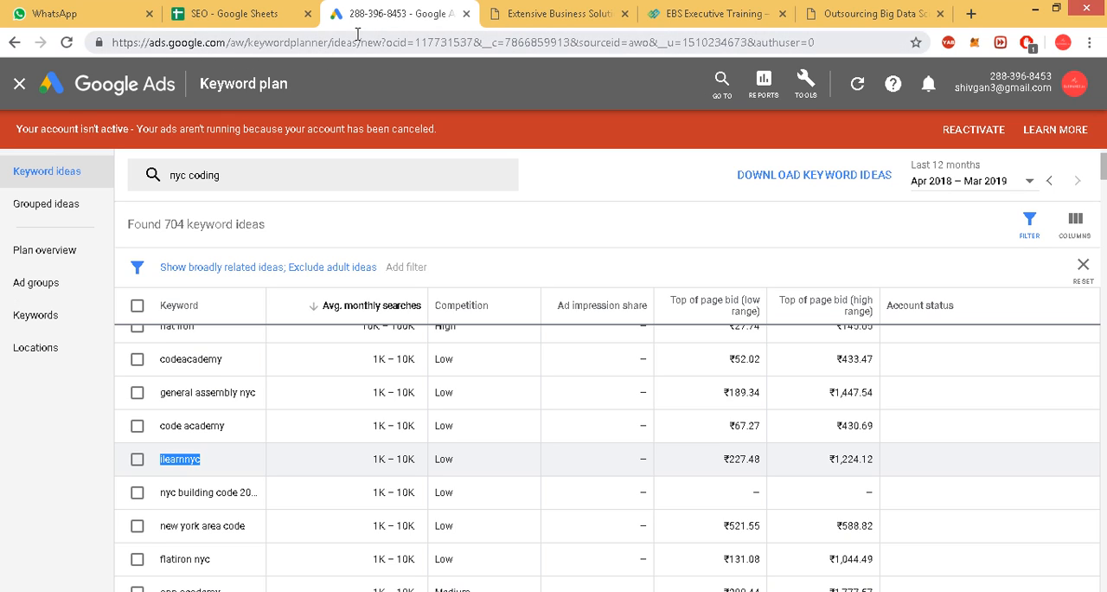
drag(364, 44, 90, 32)
right_click(158, 40)
click(177, 92)
click(230, 13)
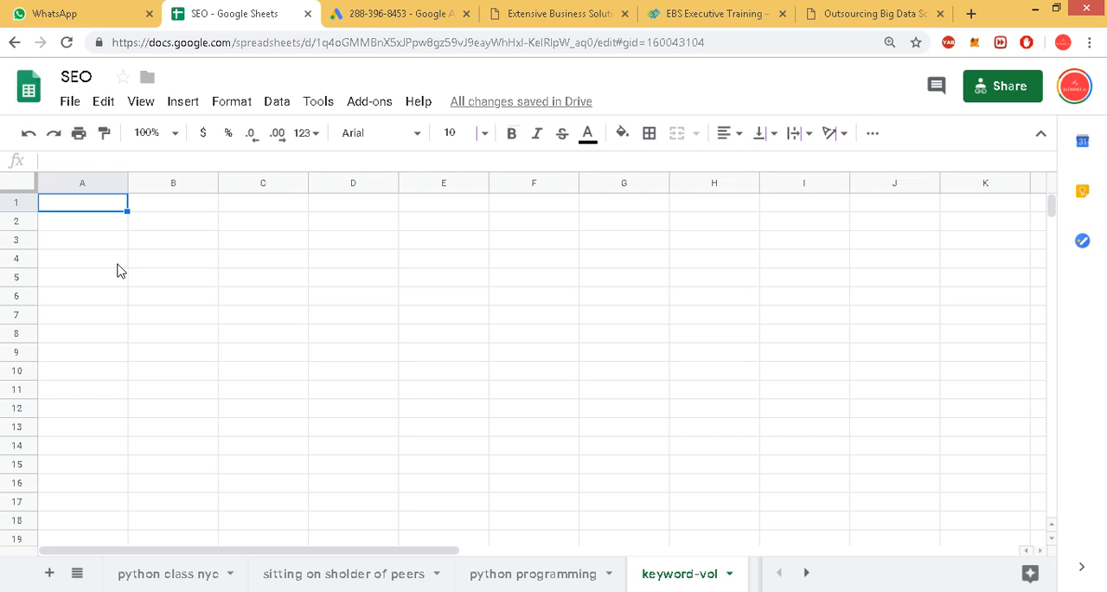
key(ctrl+v)
key(Down)
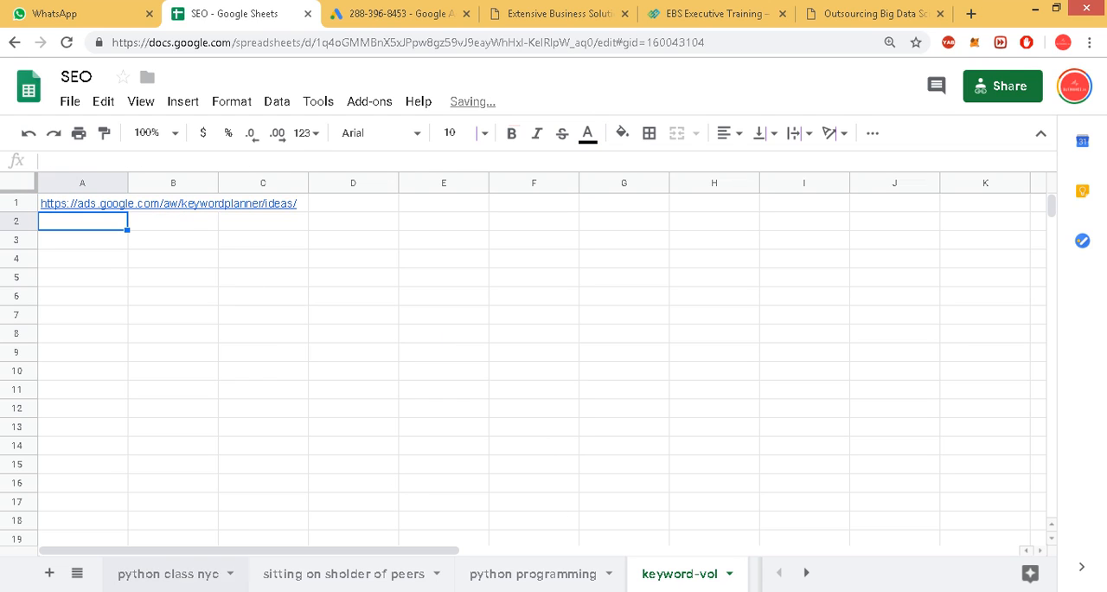
Rename the "keyword-vol" sheet as "steps".
double_click(659, 581)
text(i)
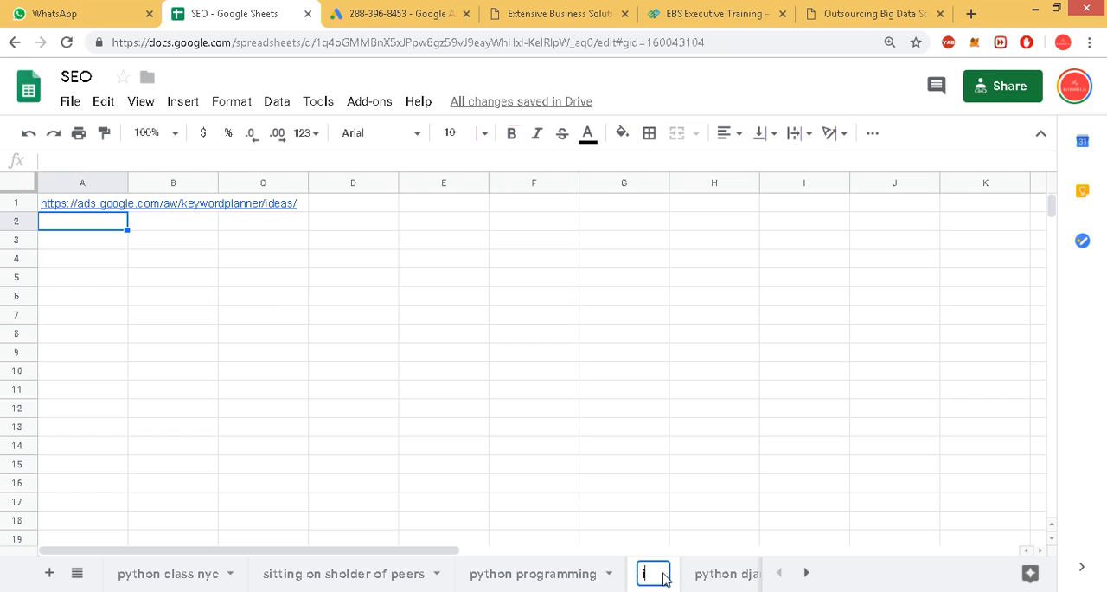
text(ntro)
key(BackSpace)
key(BackSpace)
key(BackSpace)
key(BackSpace)
key(BackSpace)
text(steps)
key(Return)
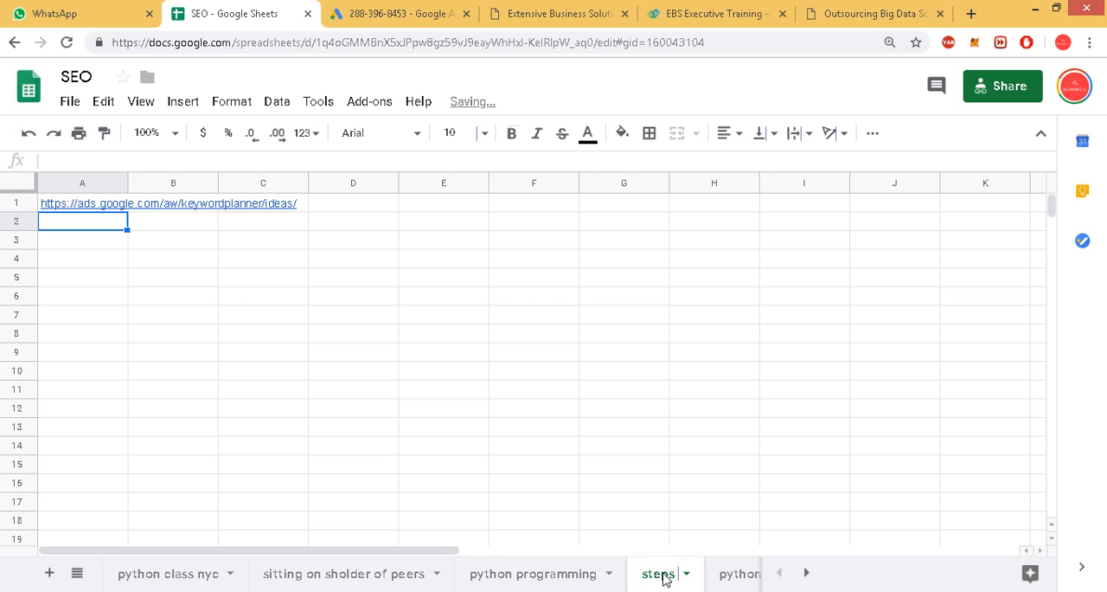
Move the "python django" sheet ahead of "python programming" and open the "python class nyc" sheet.
click(732, 579)
drag(689, 583, 398, 558)
click(122, 569)
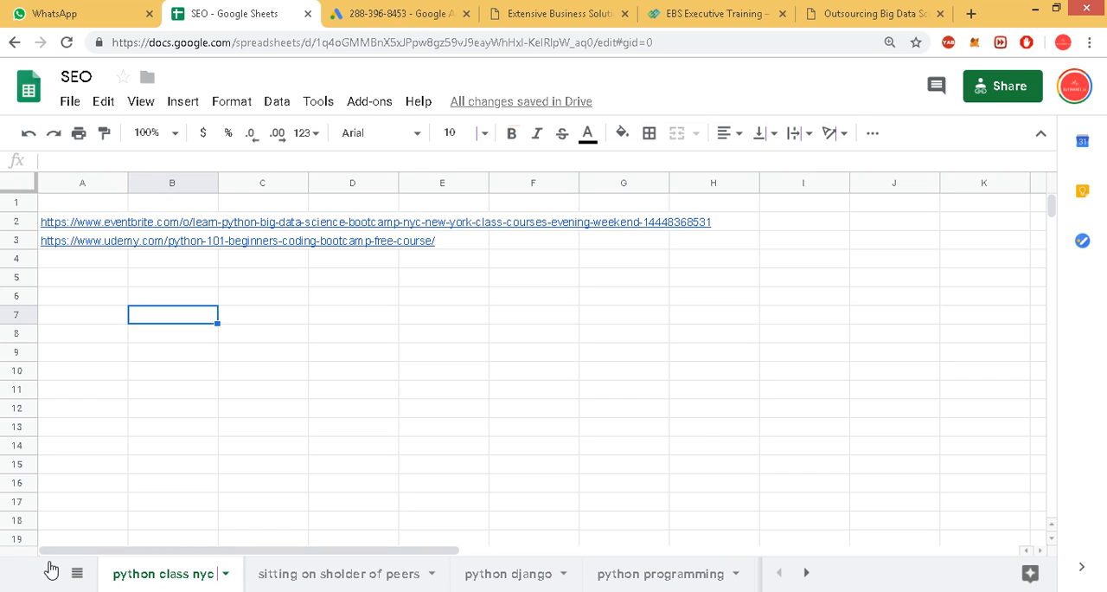
Return to Keyword Planner and look through the lower-volume "nyc coding" ideas, checking them against the spreadsheet and the Extensive Business Solutions page.
click(388, 12)
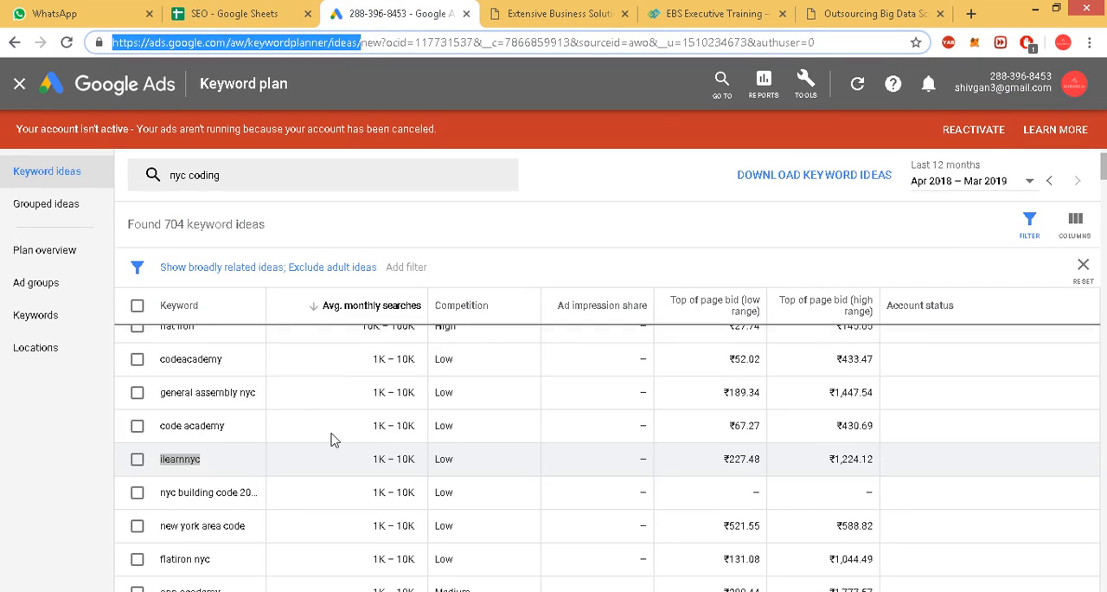
scroll(346, 389, down, 3)
scroll(201, 482, down, 4)
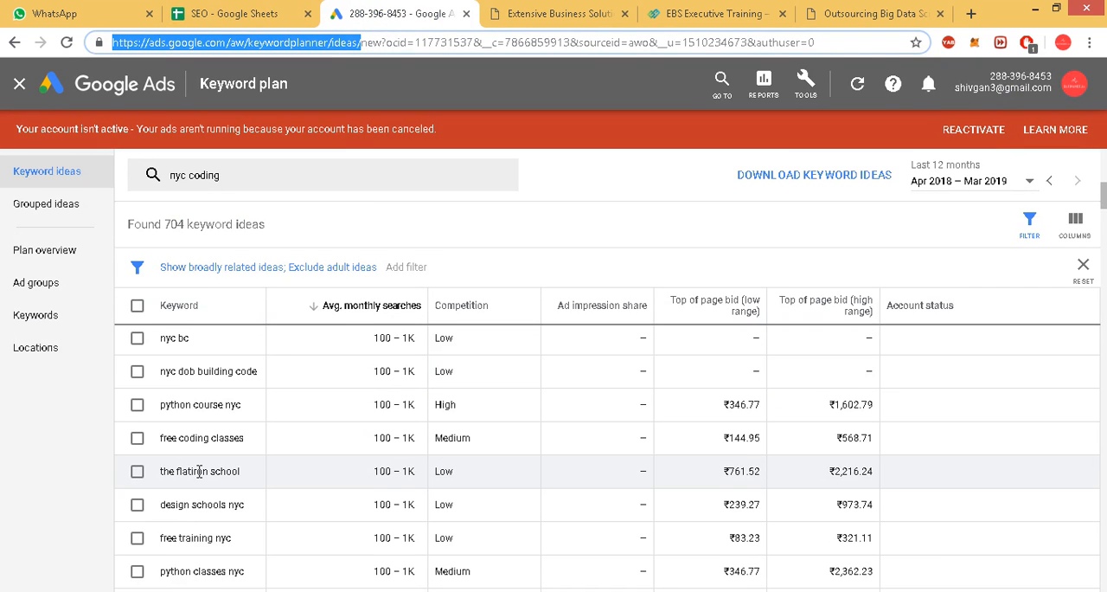
scroll(220, 408, down, 2)
scroll(224, 408, up, 5)
click(234, 13)
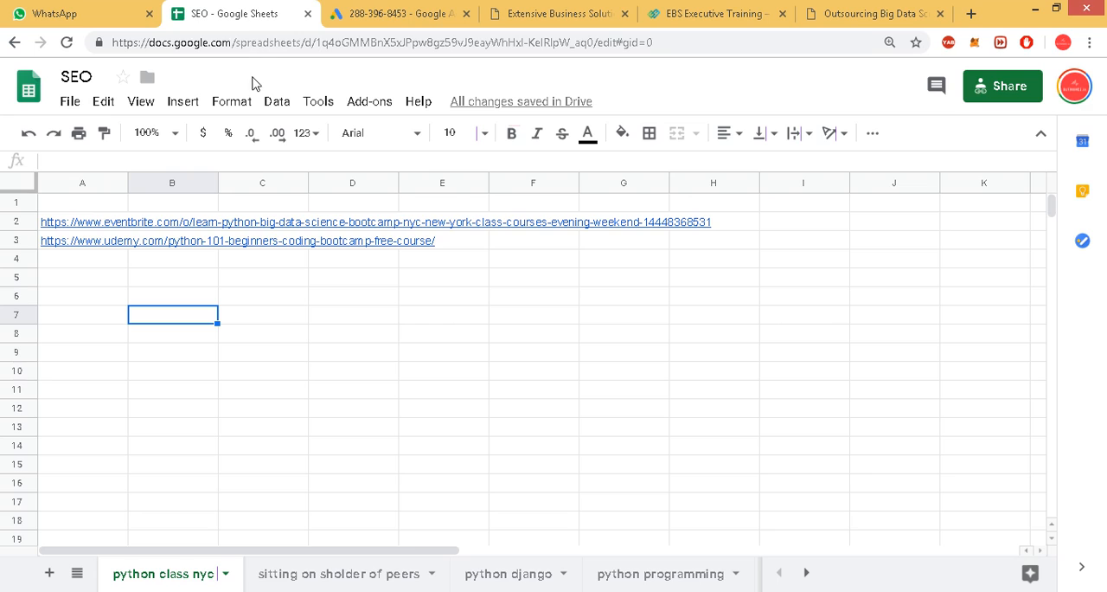
click(393, 13)
click(537, 16)
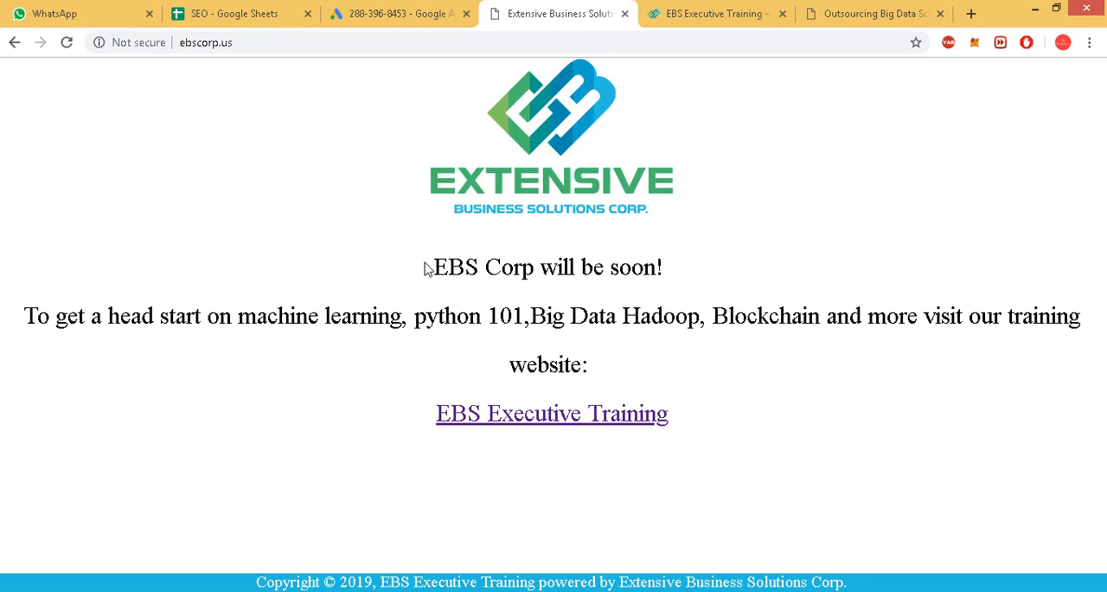
click(363, 16)
scroll(247, 289, up, 3)
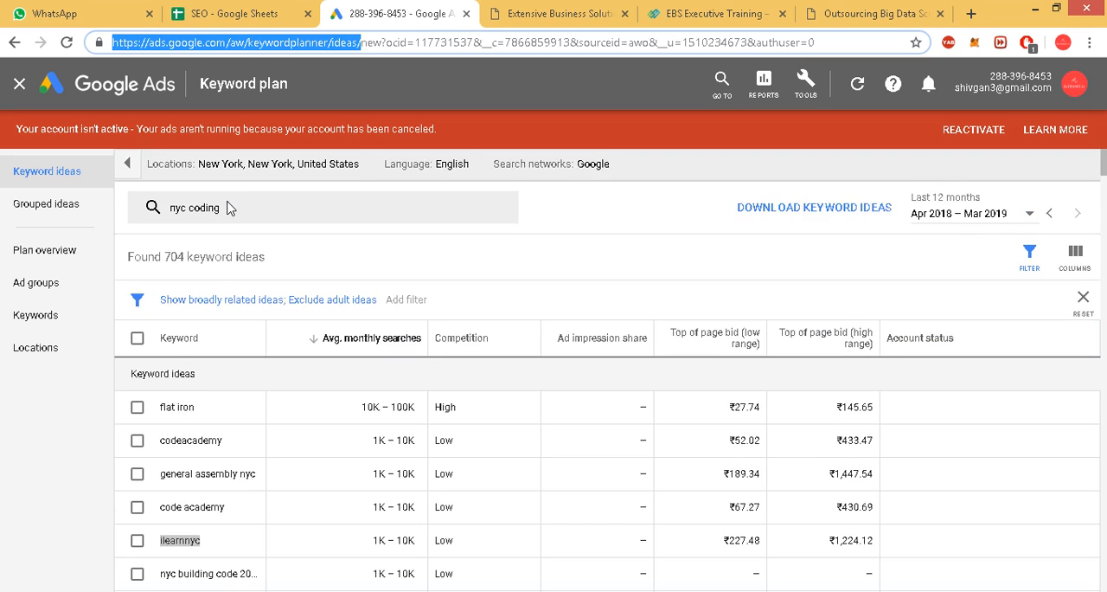
Review the "nyc coding" ideas and get new keyword ideas for "programming class".
scroll(205, 475, down, 4)
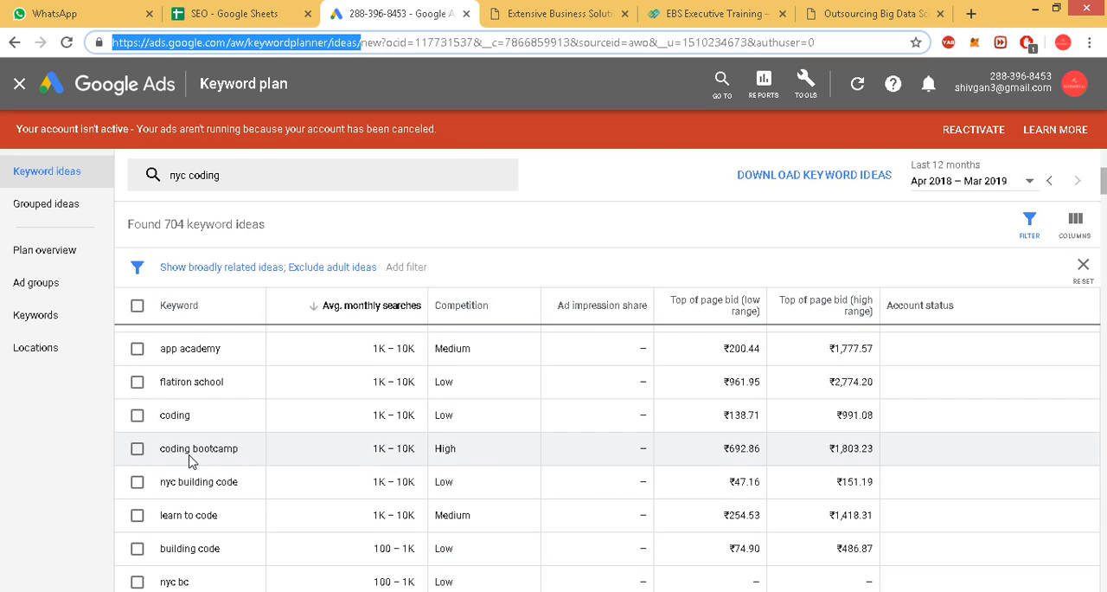
scroll(208, 457, down, 2)
scroll(208, 457, down, 2)
scroll(259, 481, up, 10)
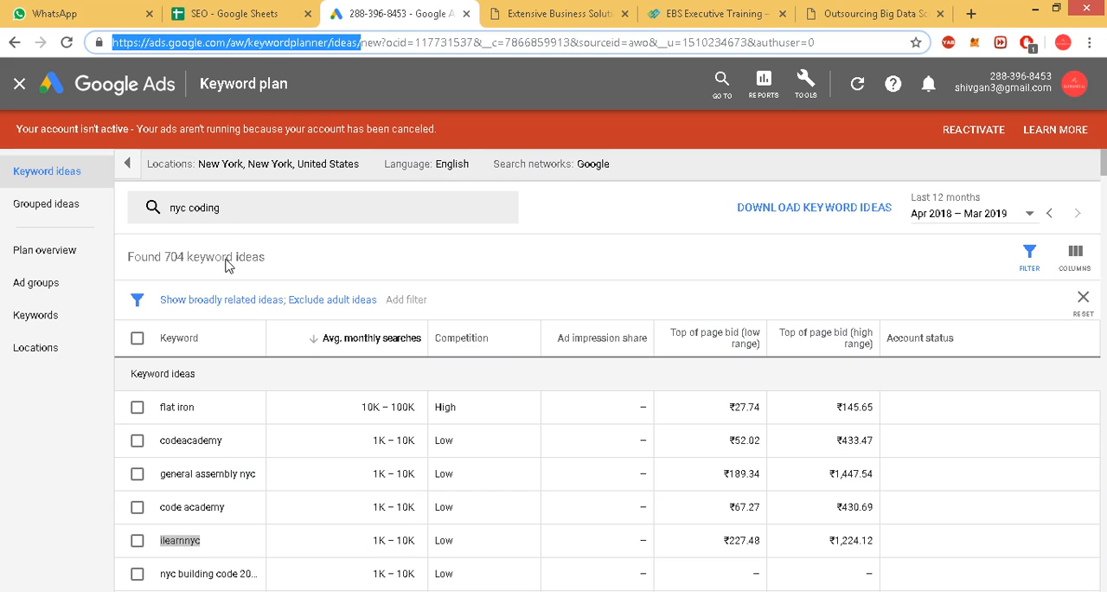
click(215, 205)
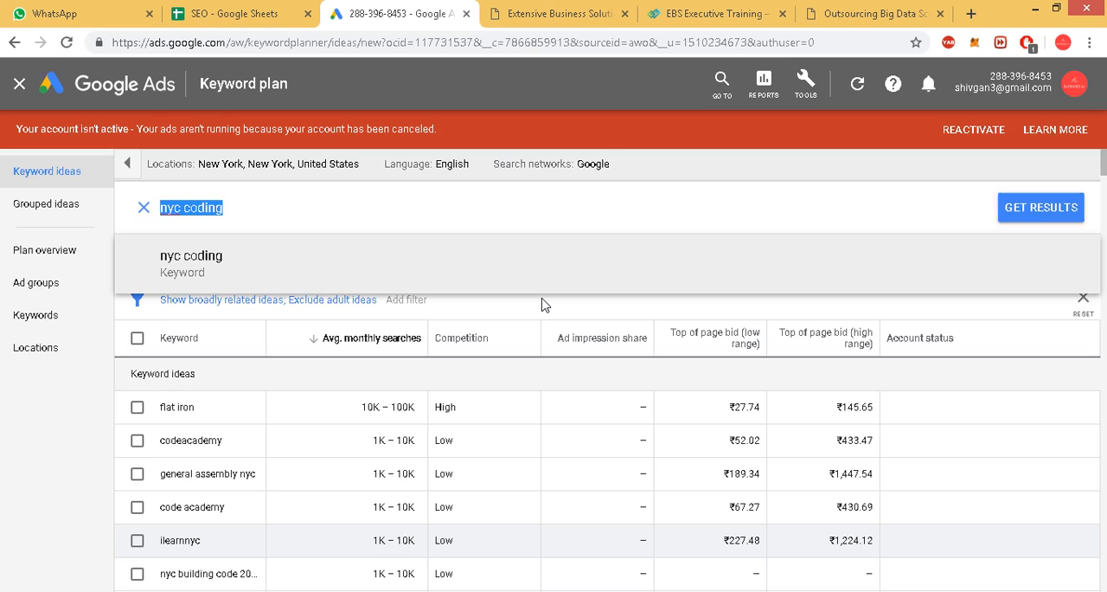
text(cpd)
key(BackSpace)
key(BackSpace)
key(BackSpace)
key(BackSpace)
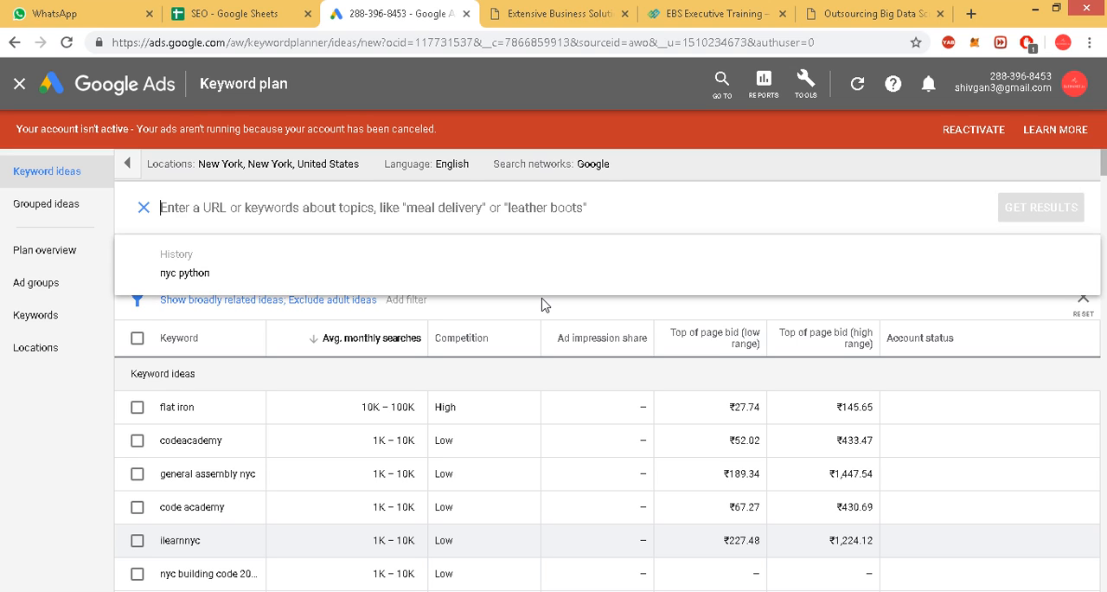
text(cd)
key(BackSpace)
key(BackSpace)
text(progra)
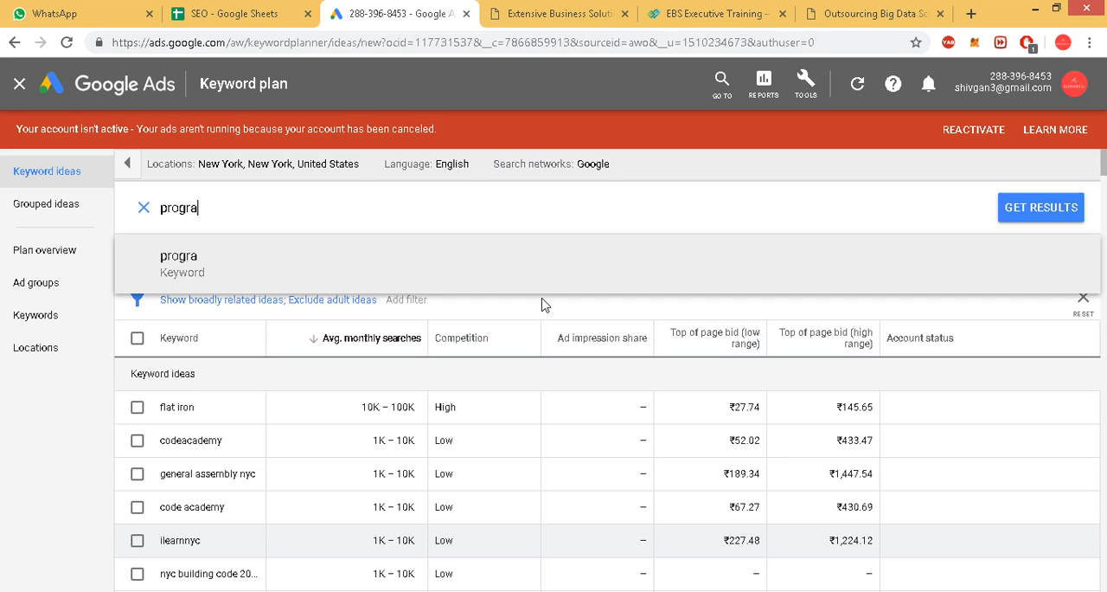
text(mming class)
key(Return)
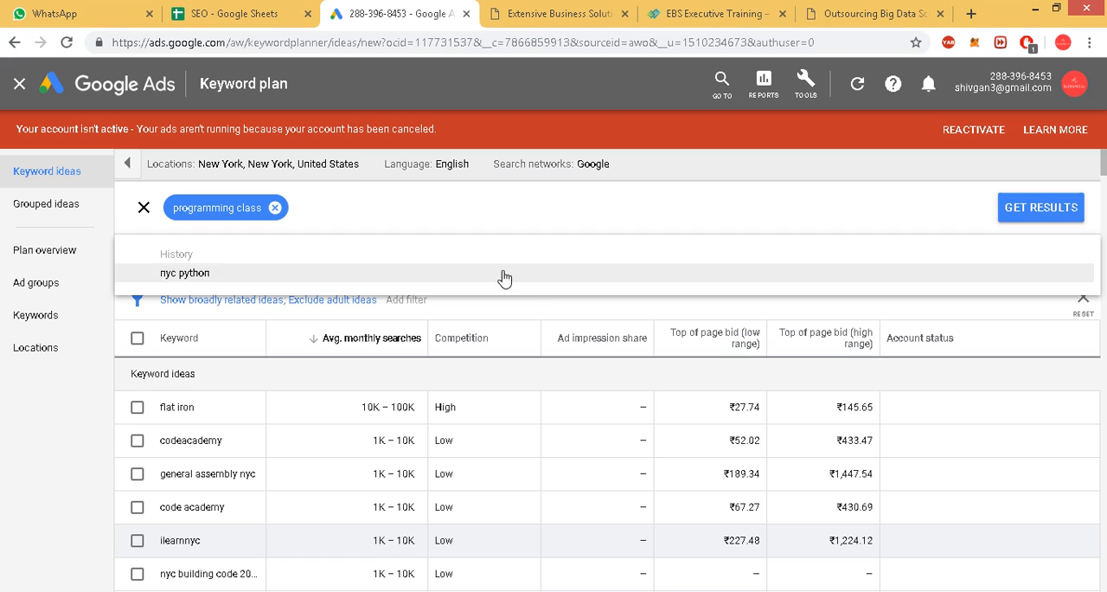
click(1042, 208)
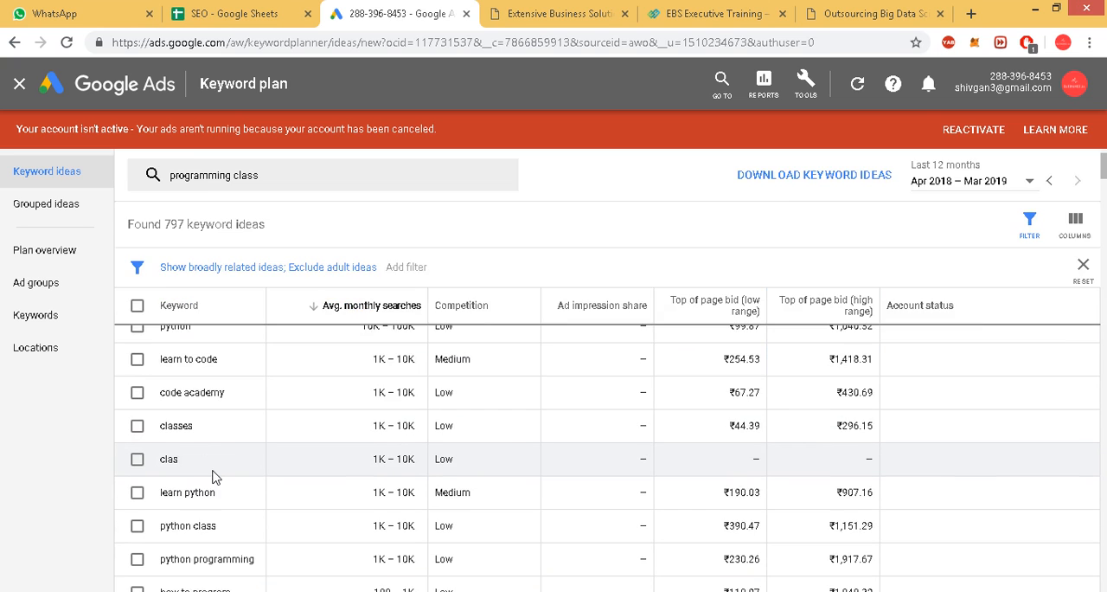
double_click(176, 407)
right_click(177, 406)
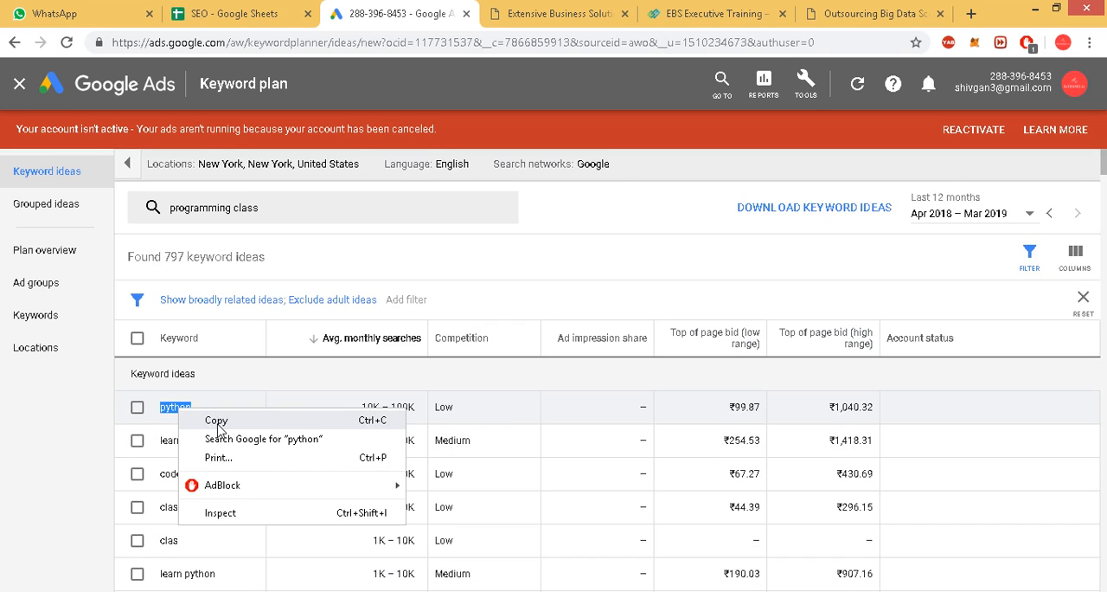
click(216, 425)
Copy the keyword idea "learn to code" into cell A6 of the "sitting on sholder of peers" sheet in the SEO spreadsheet.
triple_click(201, 441)
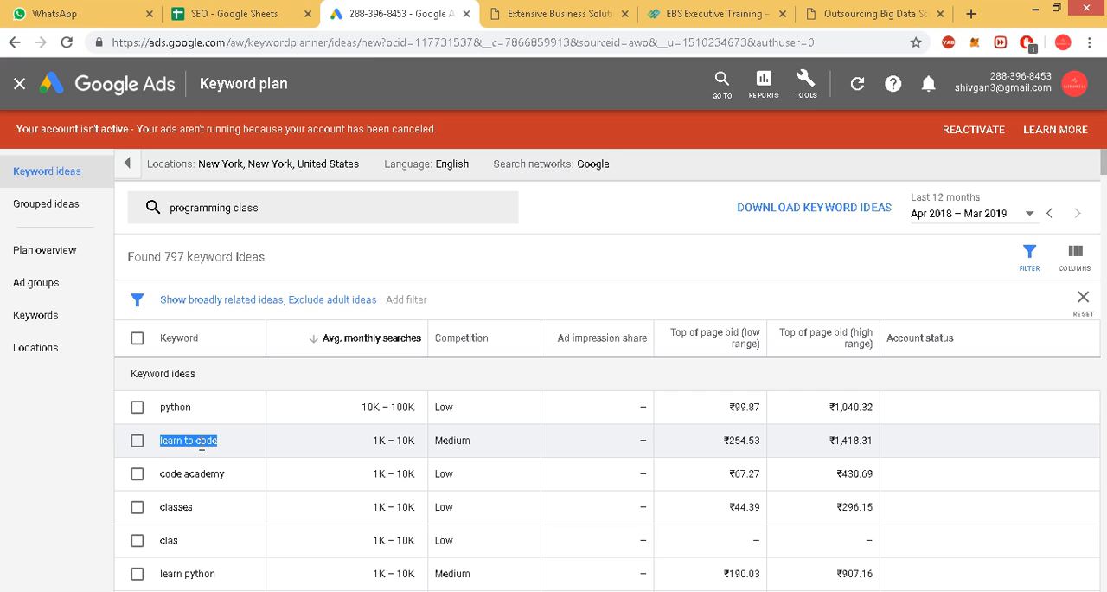
click(259, 17)
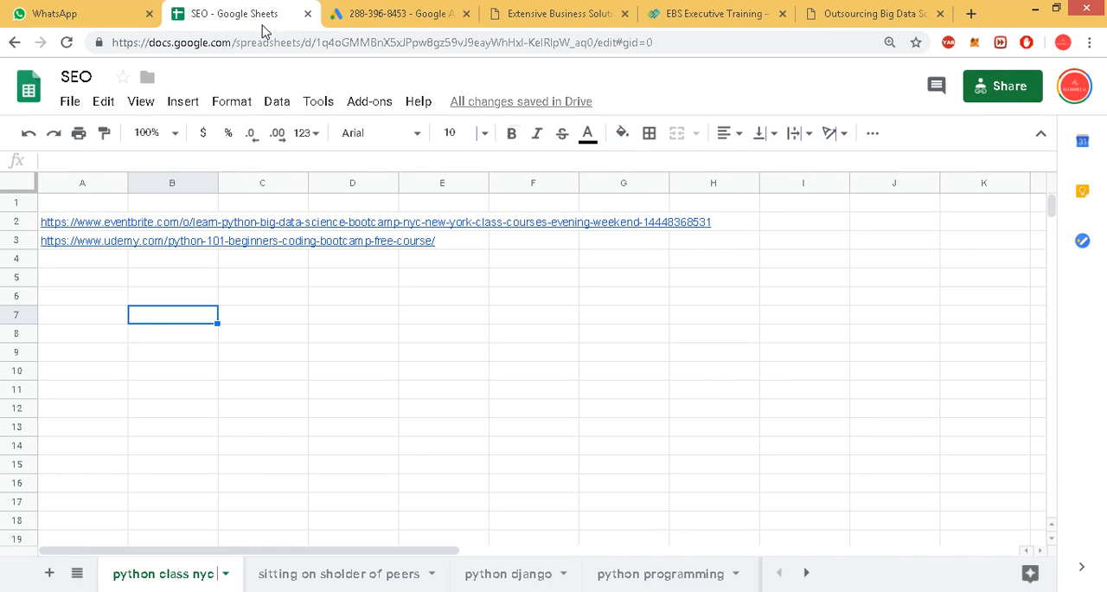
click(456, 579)
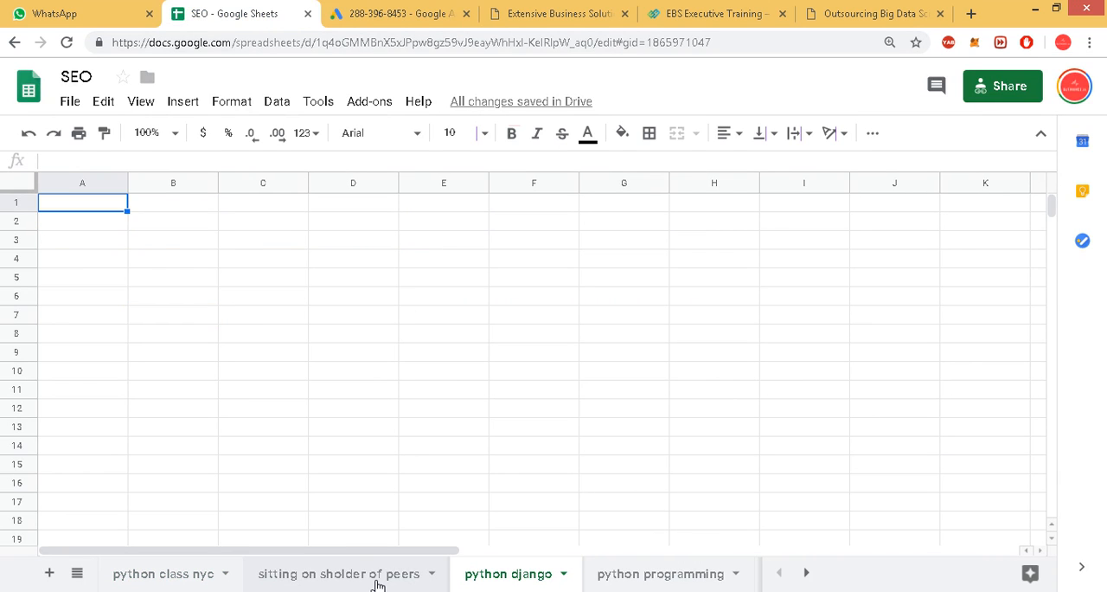
click(368, 574)
click(122, 412)
click(86, 311)
click(87, 297)
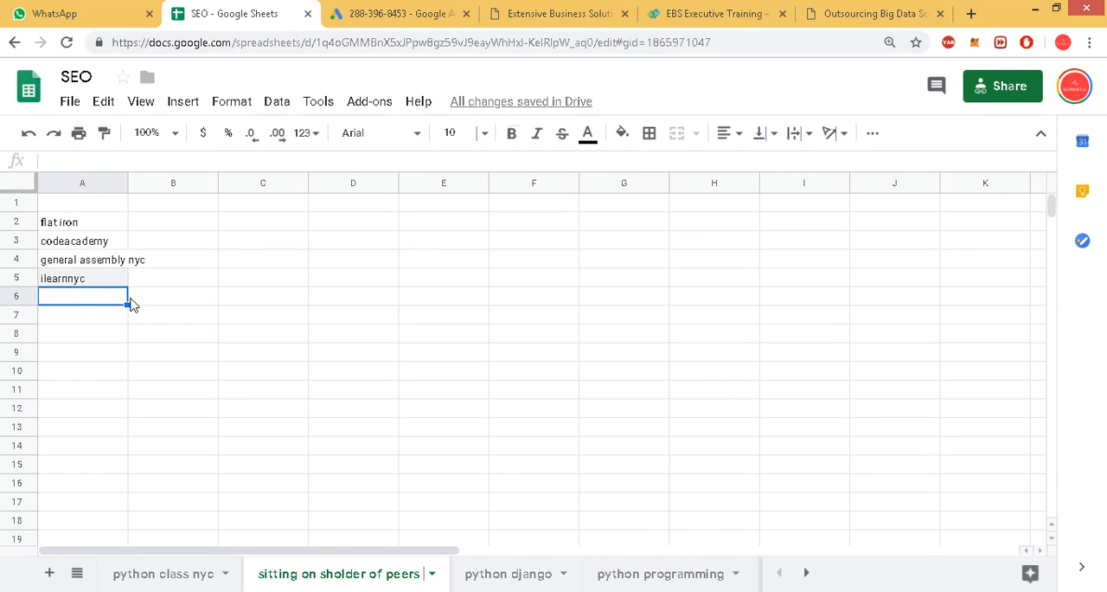
click(400, 10)
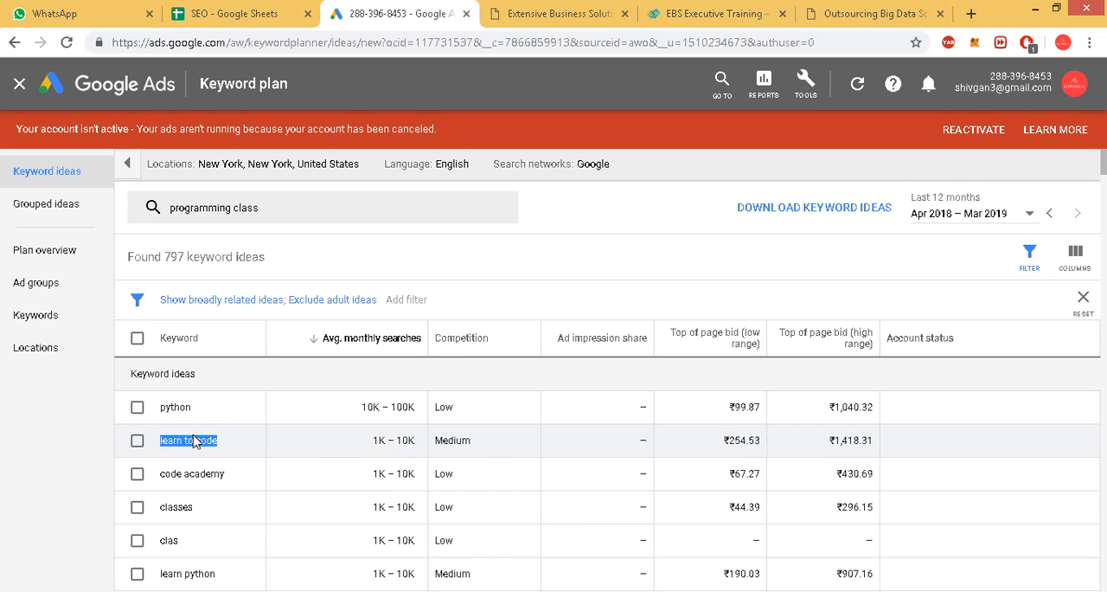
right_click(195, 441)
click(235, 447)
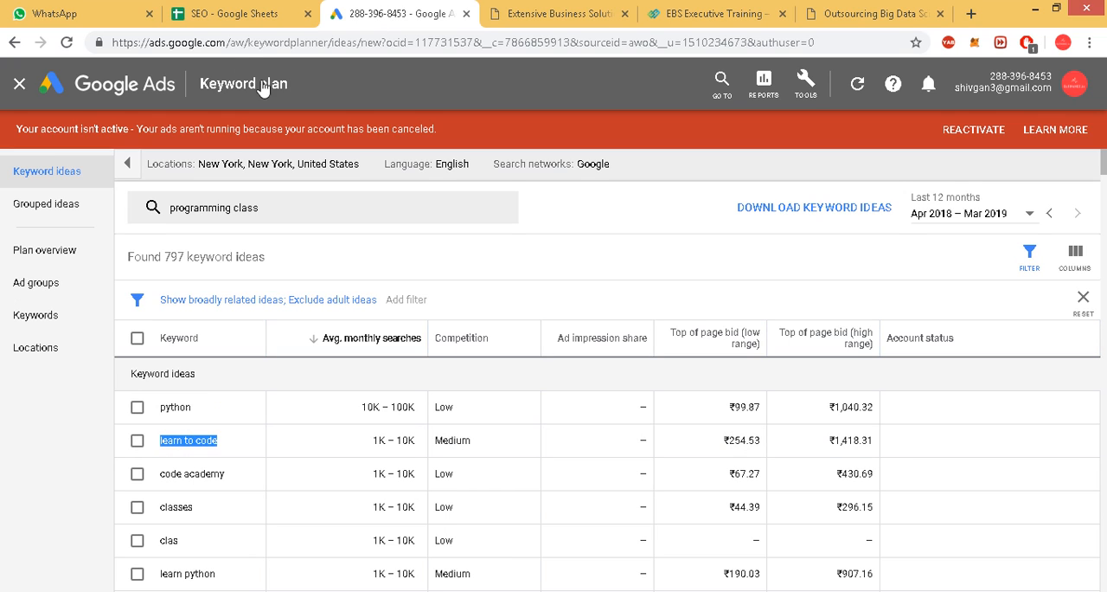
click(243, 19)
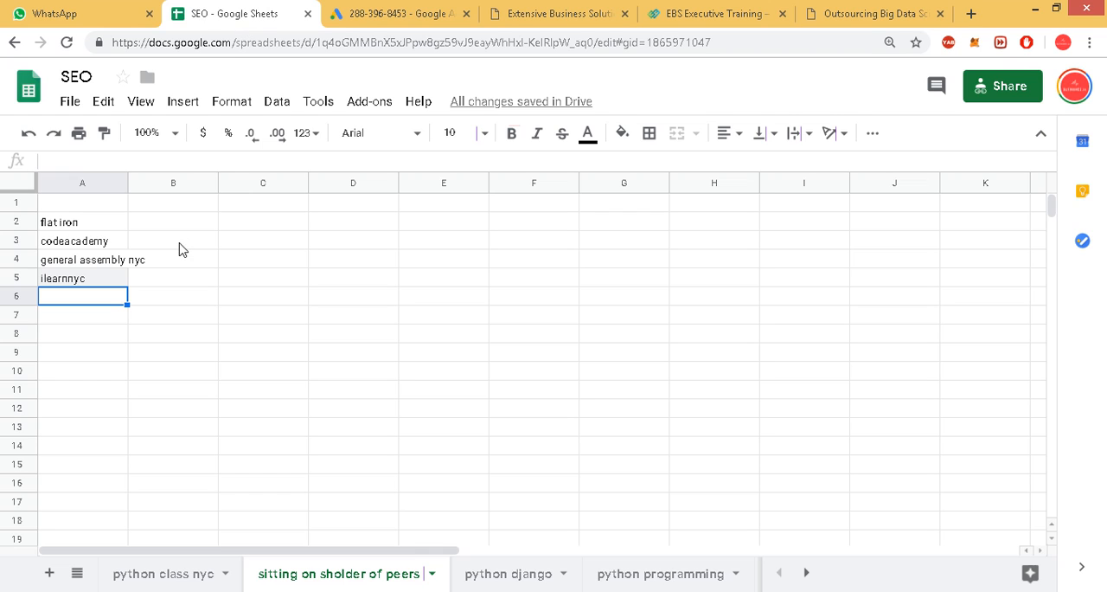
key(ctrl+v)
click(345, 333)
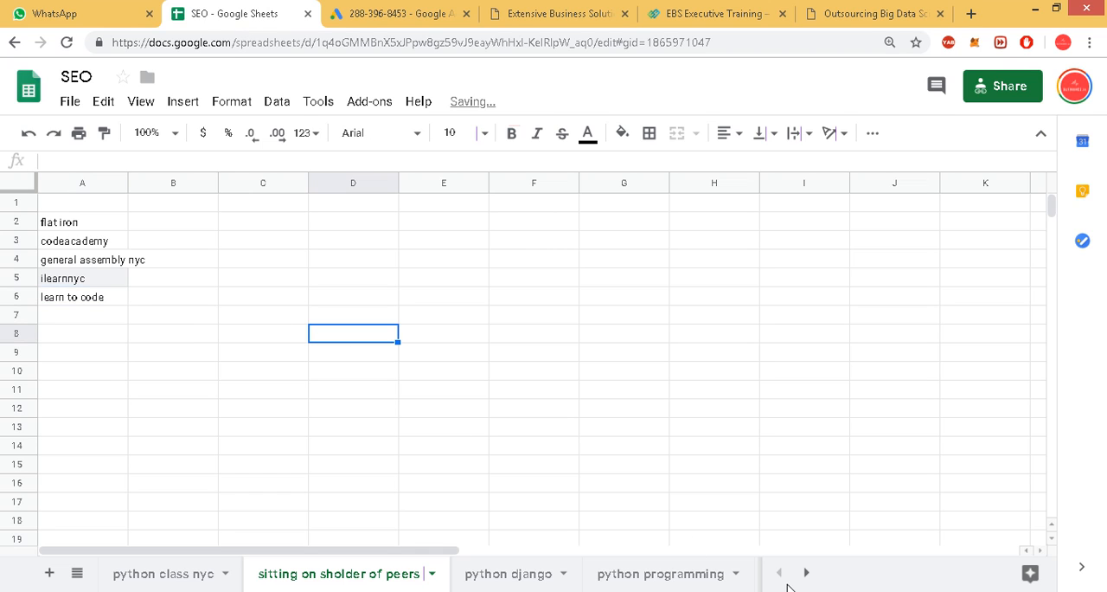
Add a new sheet after "python class nyc" and name it "learn python".
click(134, 578)
click(49, 572)
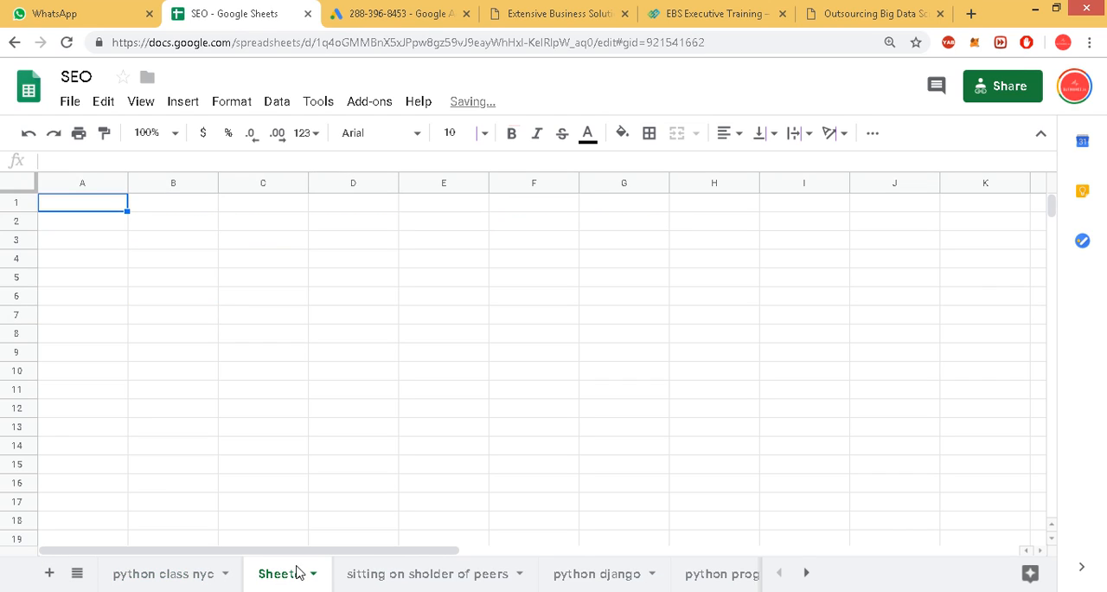
double_click(297, 573)
text(learn )
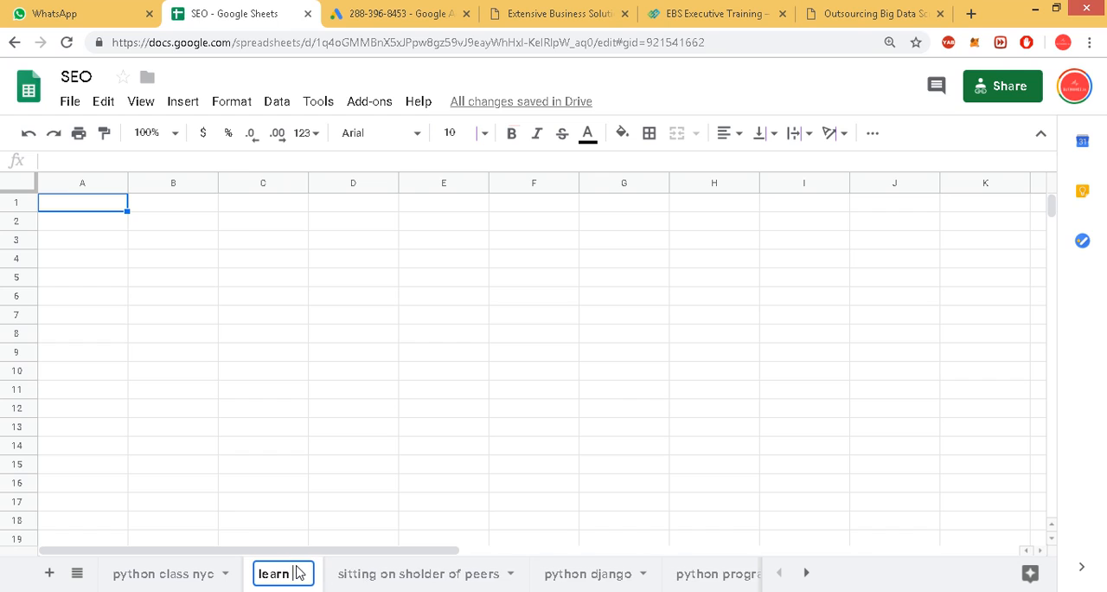
text(python)
key(Return)
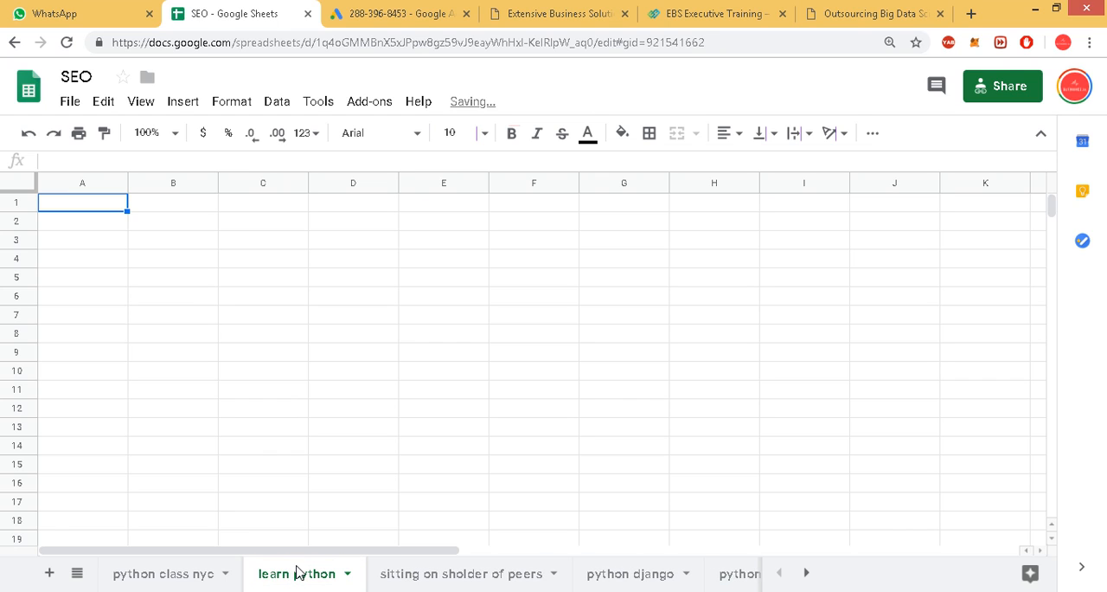
Return to Keyword Planner, copy the keyword "python class" and look through the lower-volume "programming class" ideas.
click(346, 13)
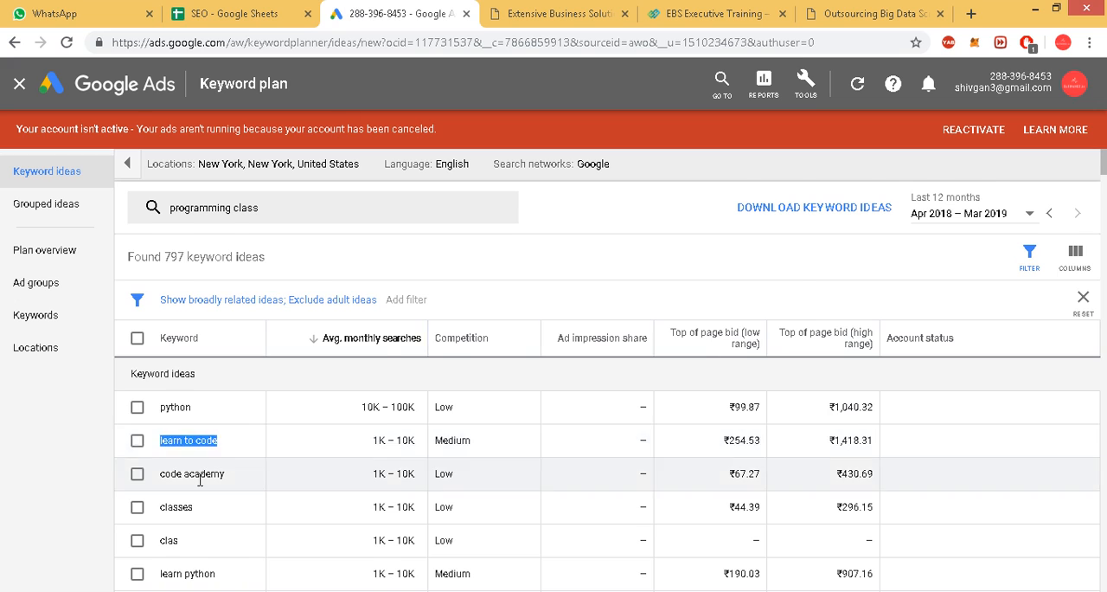
scroll(216, 424, down, 1)
scroll(198, 476, down, 1)
triple_click(203, 443)
right_click(201, 440)
click(234, 449)
scroll(294, 450, down, 3)
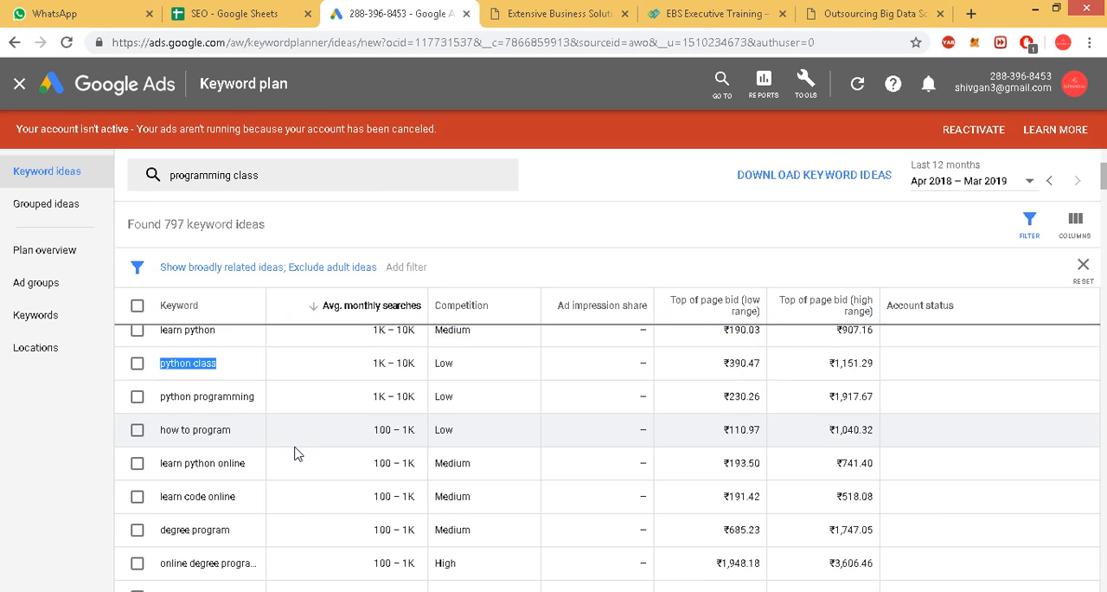
scroll(292, 452, down, 1)
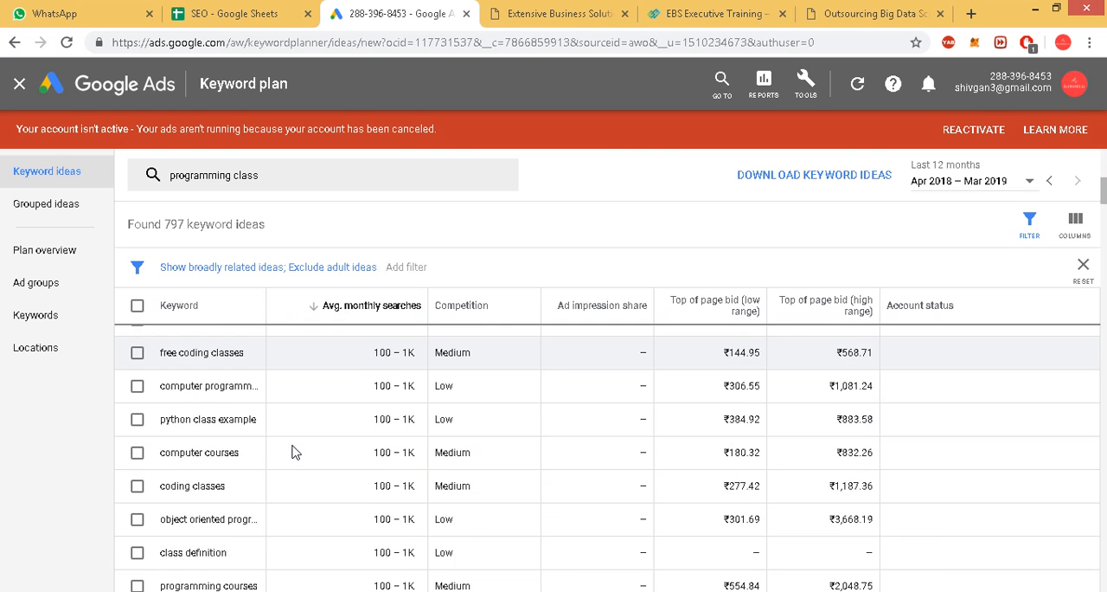
scroll(292, 452, down, 3)
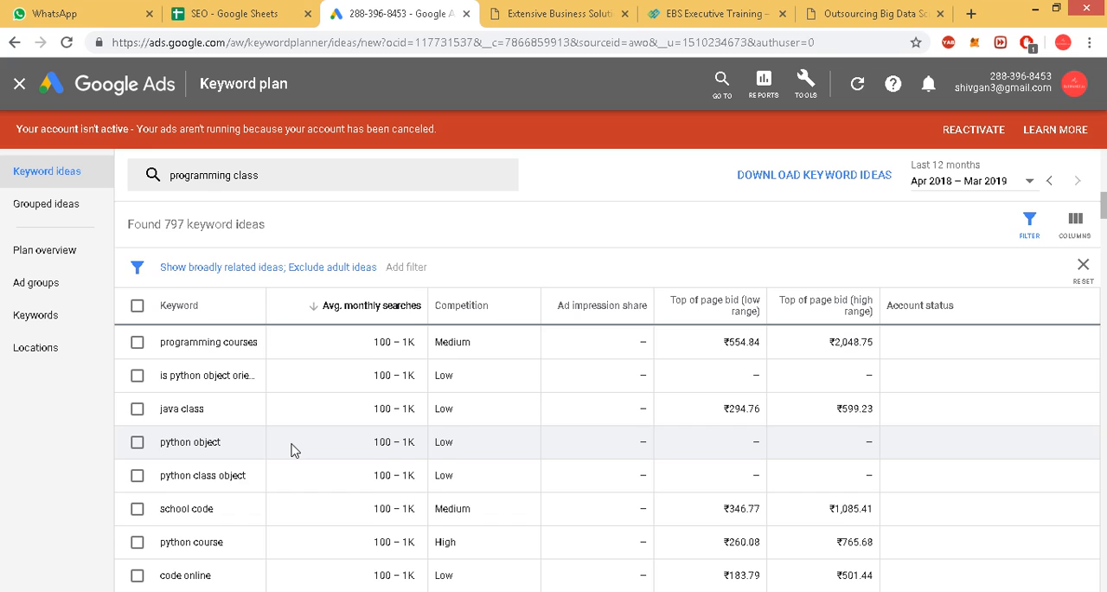
scroll(291, 449, up, 5)
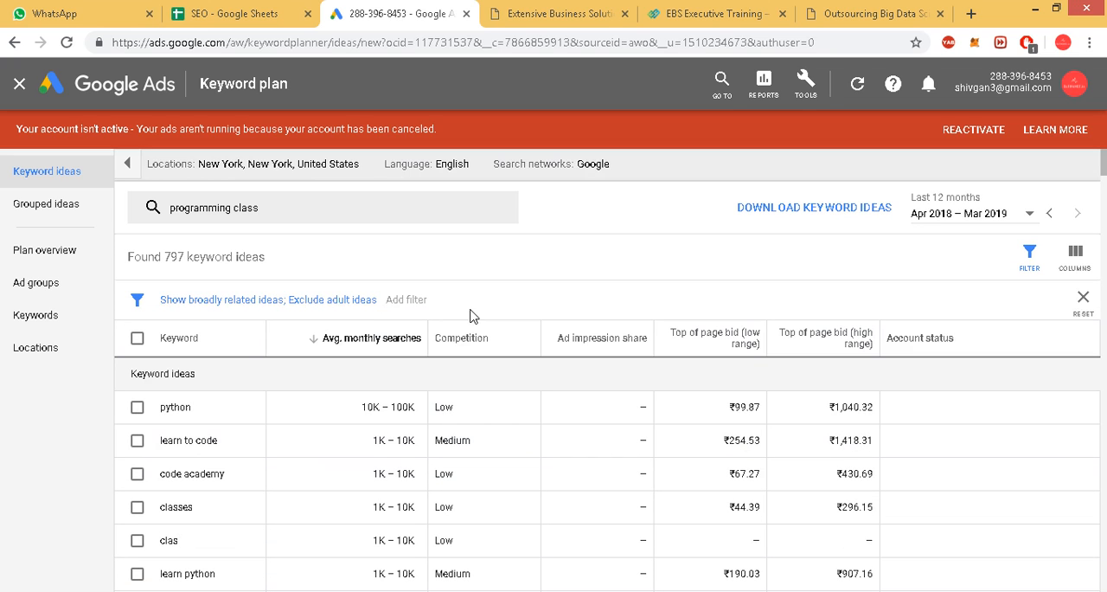
Go back to the SEO spreadsheet and move the "python django" and "python programming" sheets ahead of "learn python".
click(245, 14)
click(408, 14)
click(240, 15)
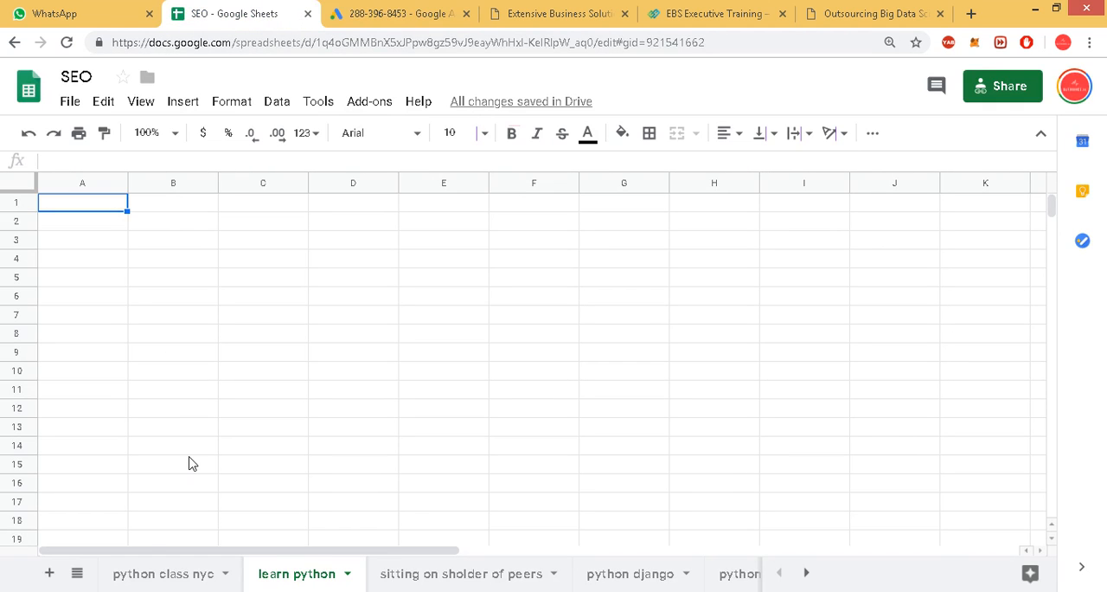
click(149, 574)
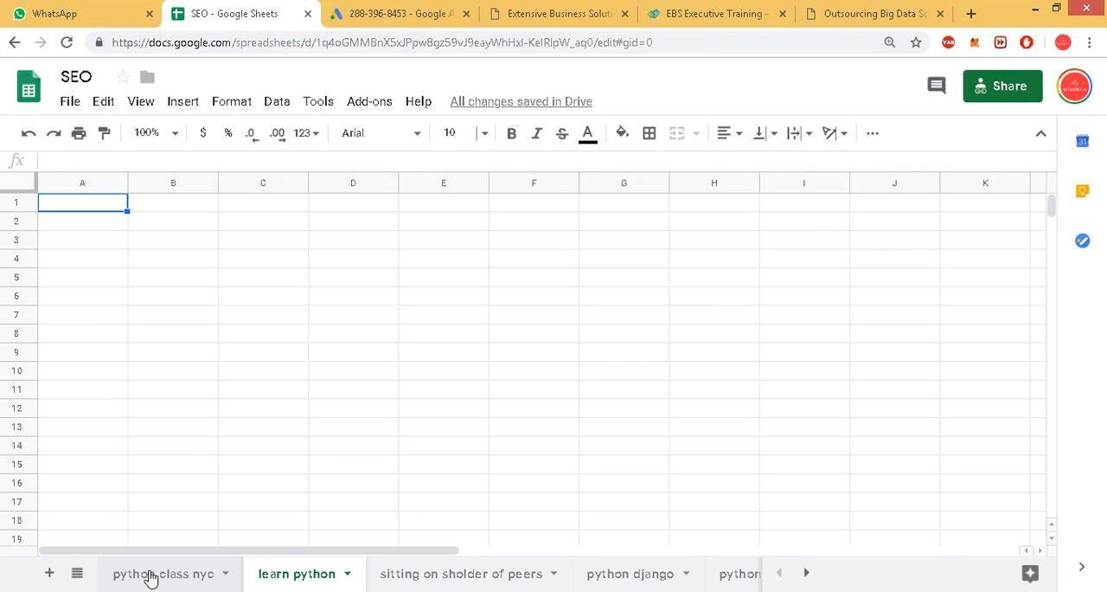
click(299, 574)
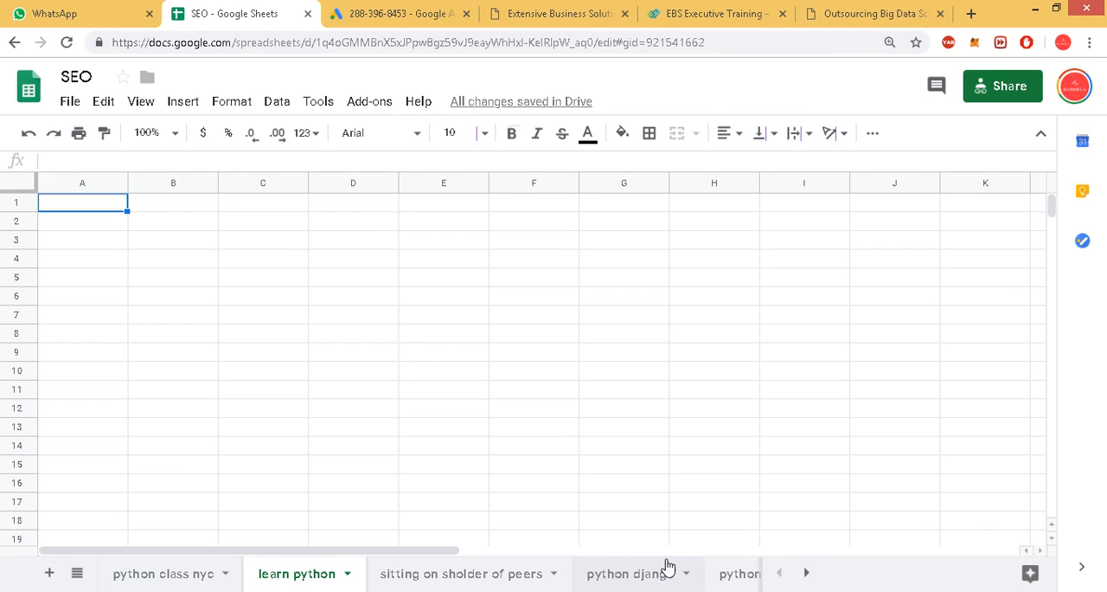
drag(629, 574, 346, 576)
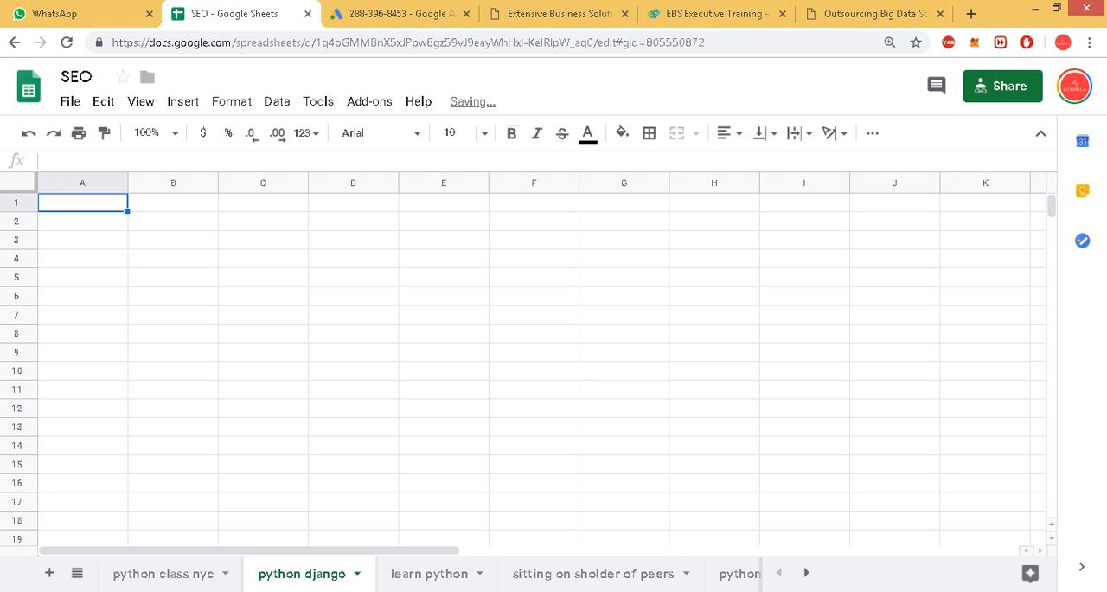
drag(731, 573, 265, 557)
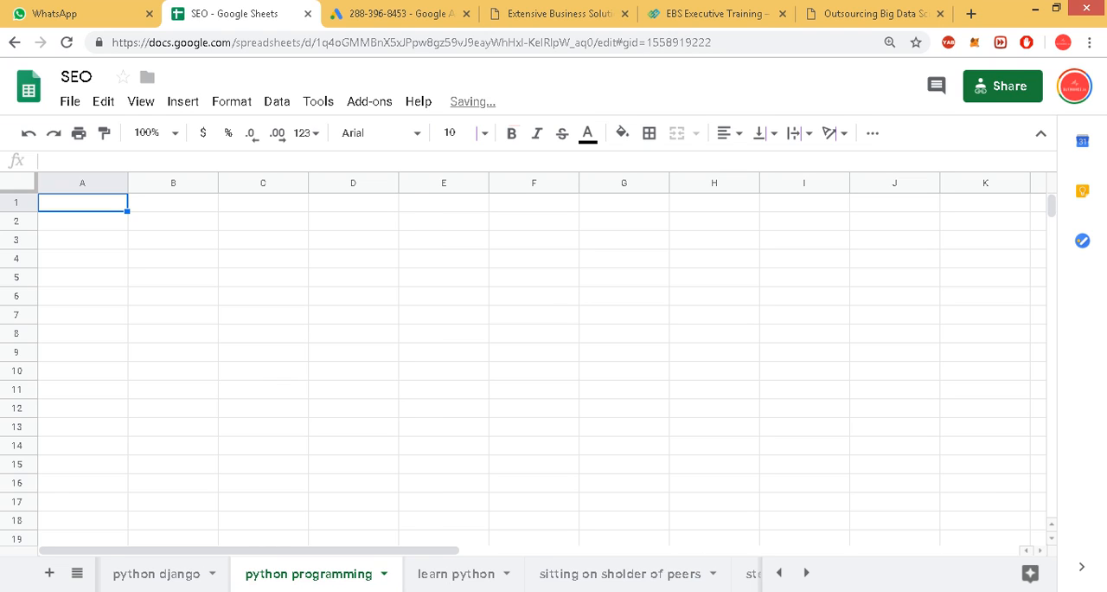
Move the "steps" sheet to the front, ahead of "python class nyc".
click(805, 578)
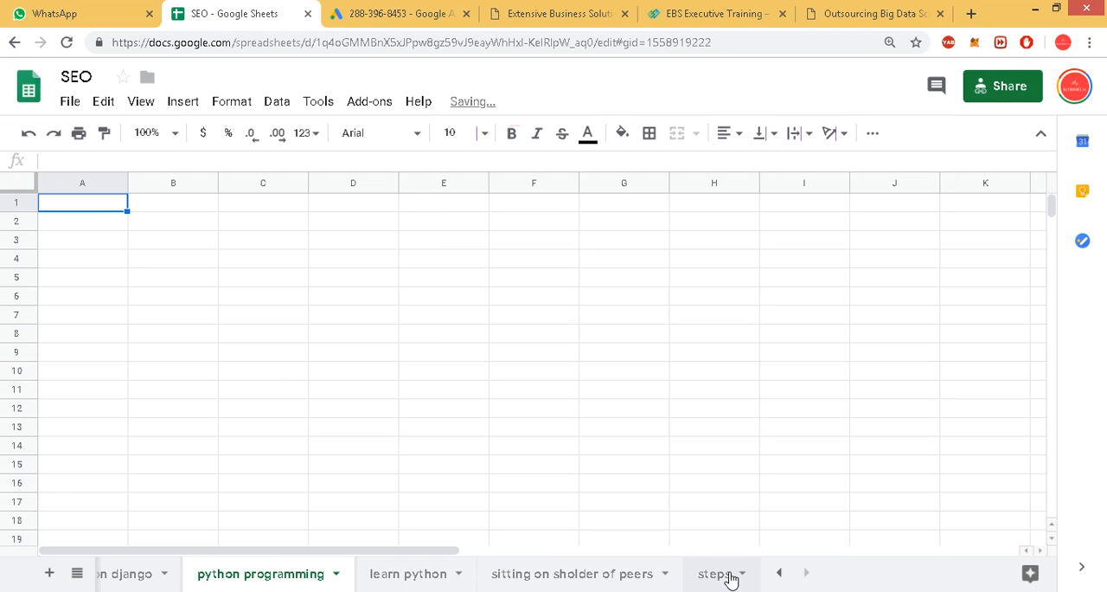
drag(738, 577, 82, 575)
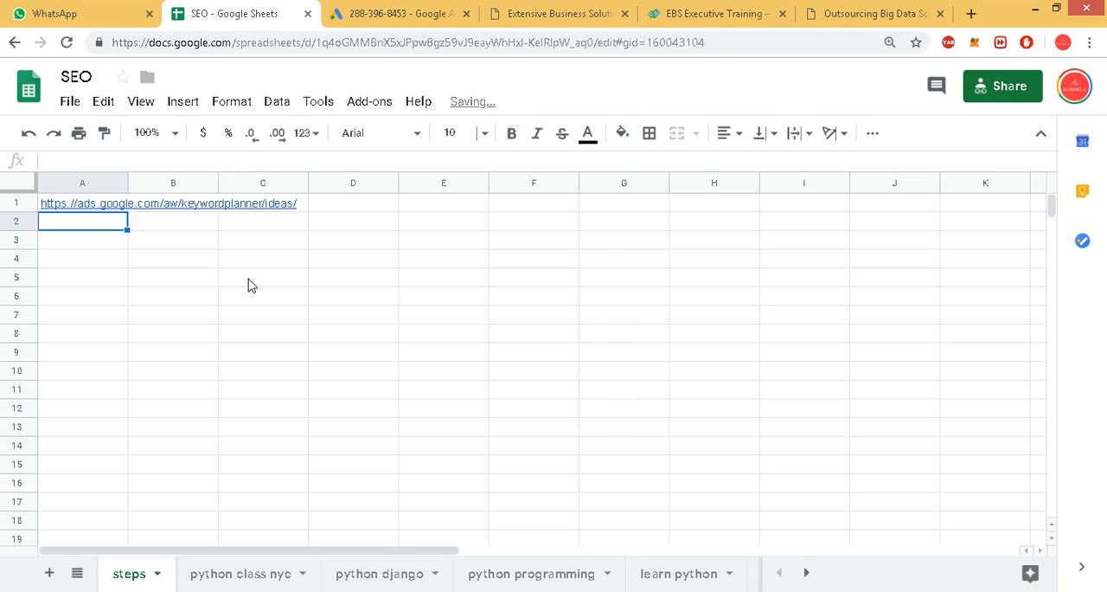
drag(251, 264, 250, 278)
click(116, 297)
click(66, 227)
click(100, 303)
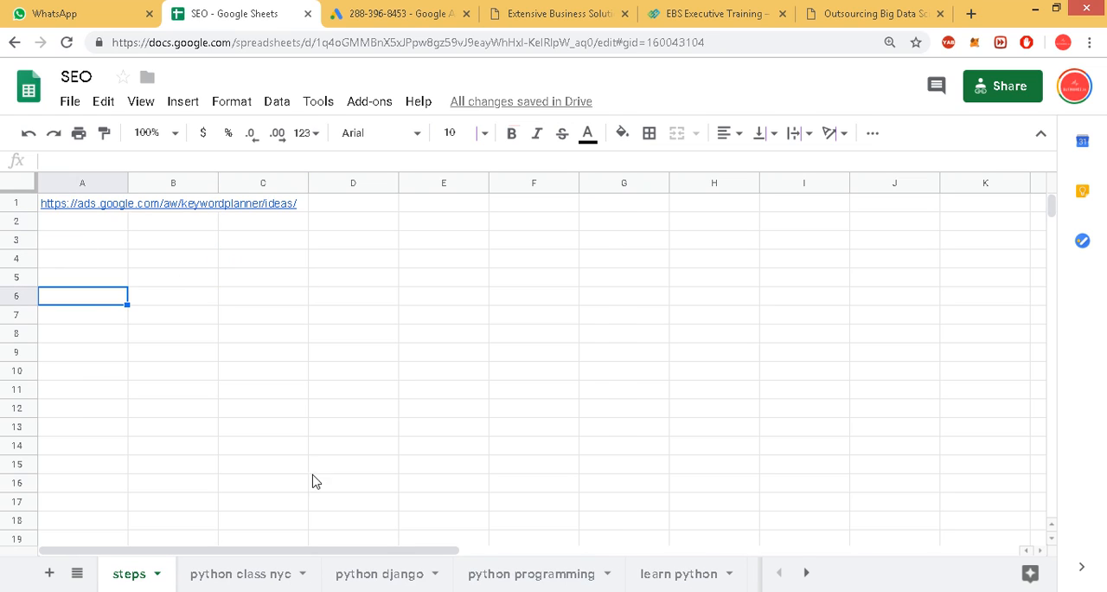
Open the "python class nyc" sheet and select the Eventbrite and Udemy course links in A2:A3.
click(238, 574)
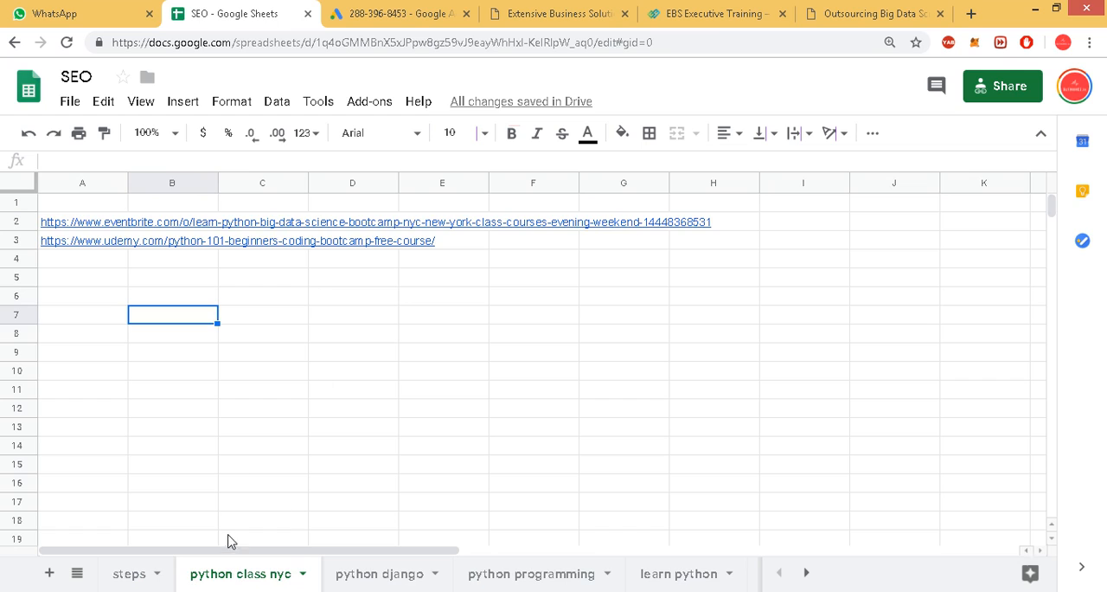
click(95, 227)
click(194, 355)
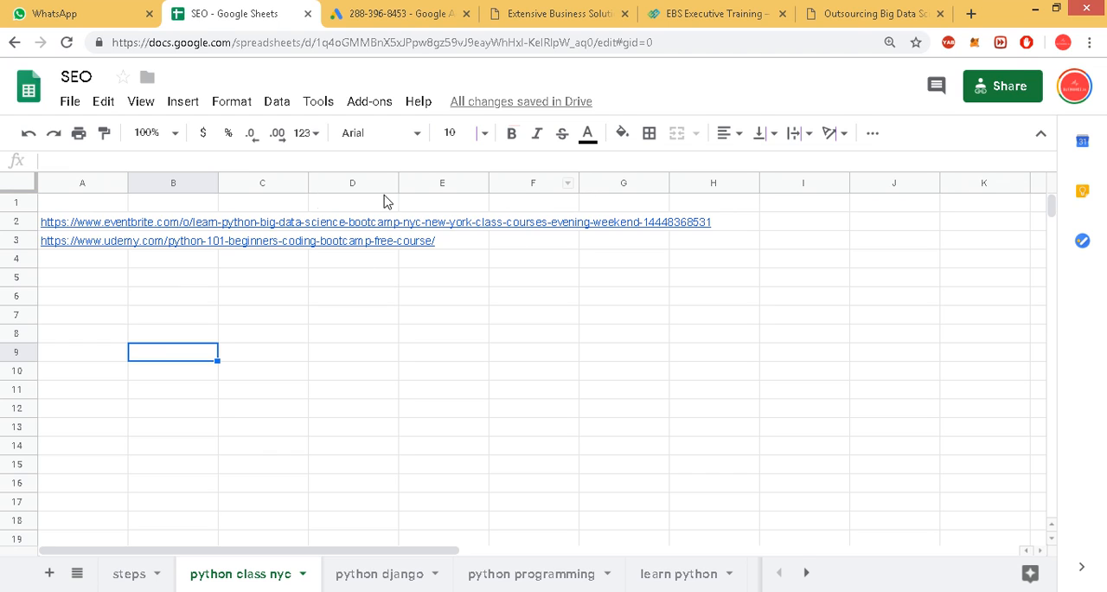
drag(102, 230, 104, 248)
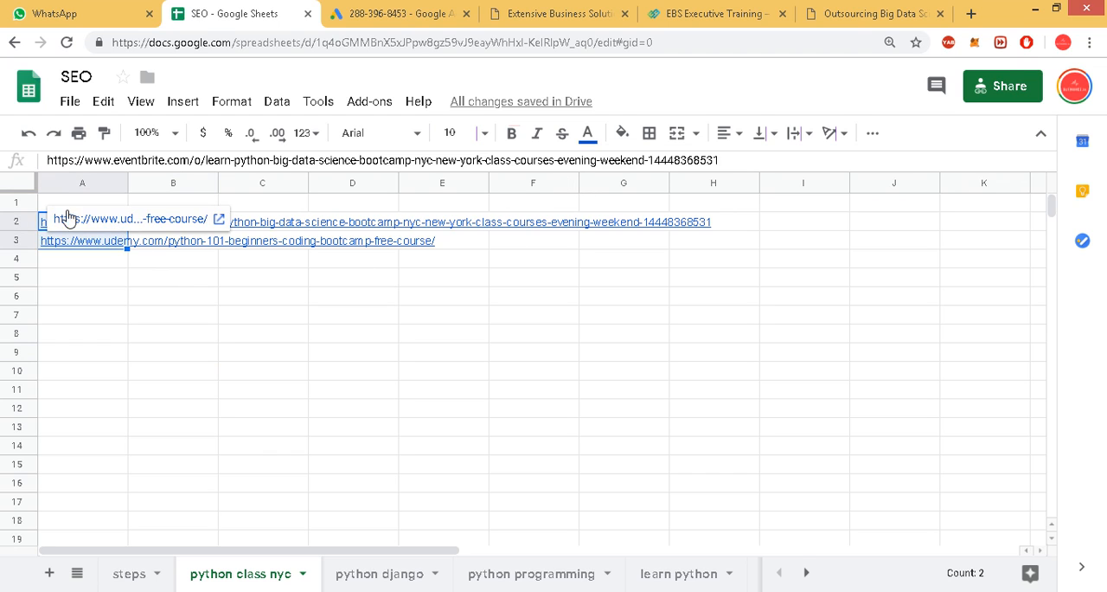
Move the Eventbrite and Udemy course links from A2:A3 to B2:B3.
drag(85, 213, 177, 221)
click(152, 298)
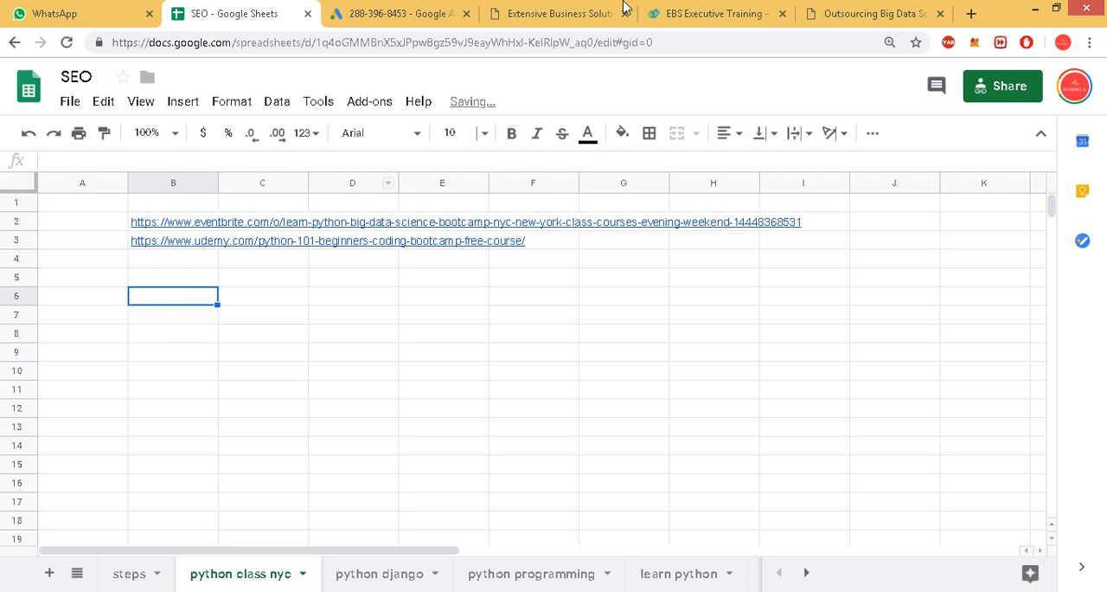
Search Google for "python class nyc" and open the Eventbrite "Learn Python Big Data Science Bootcamp NYC" result in a new tab.
click(971, 14)
text(python)
text( class nyc)
key(Return)
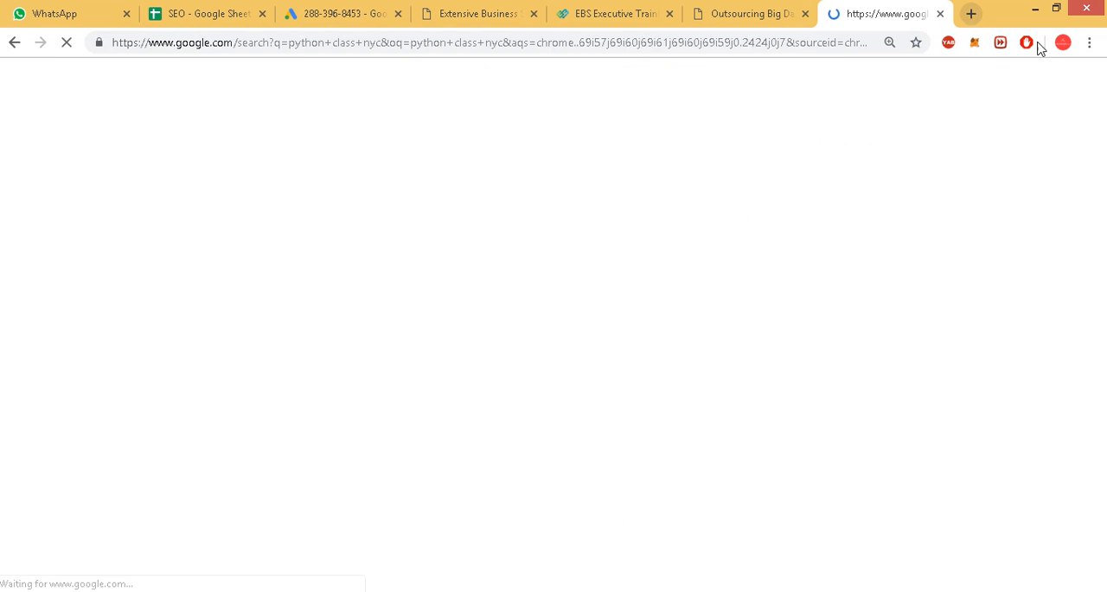
scroll(463, 362, down, 9)
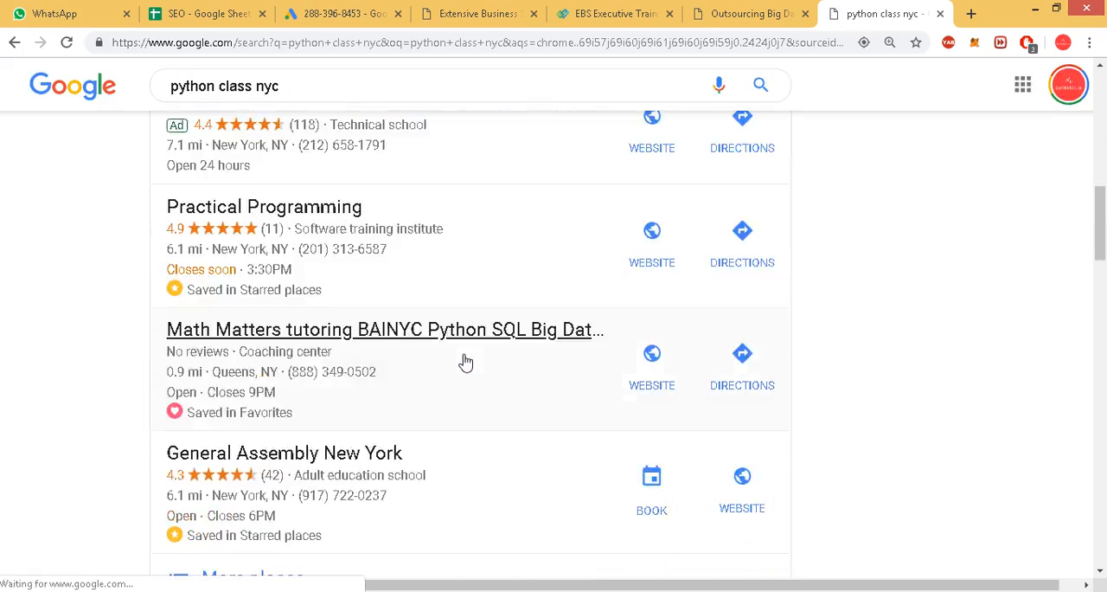
scroll(465, 361, down, 7)
scroll(424, 346, down, 3)
scroll(457, 336, down, 6)
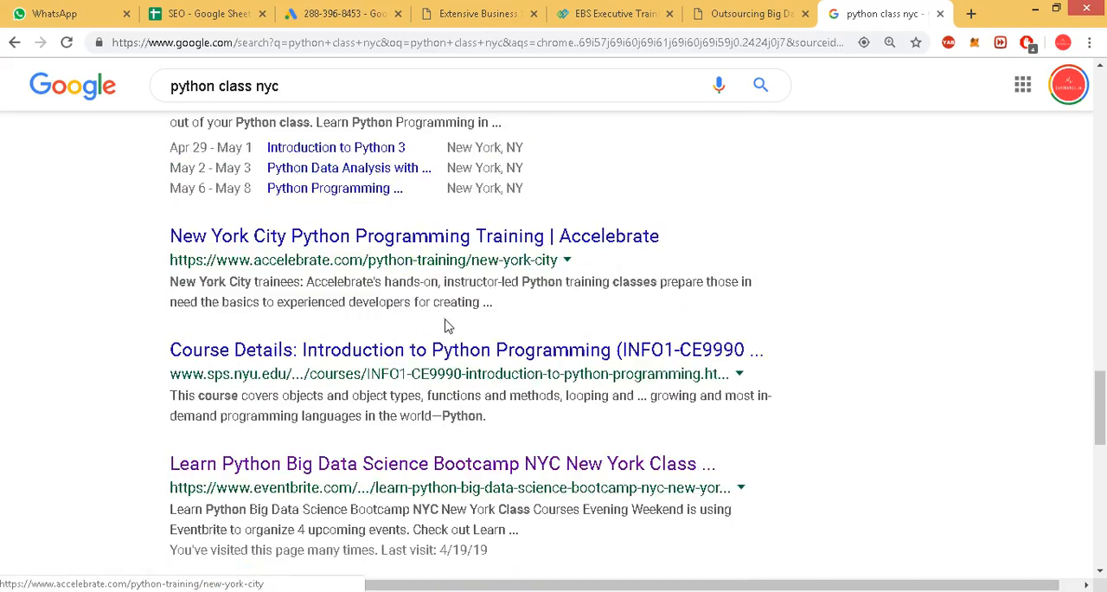
scroll(441, 324, down, 2)
middle_click(390, 302)
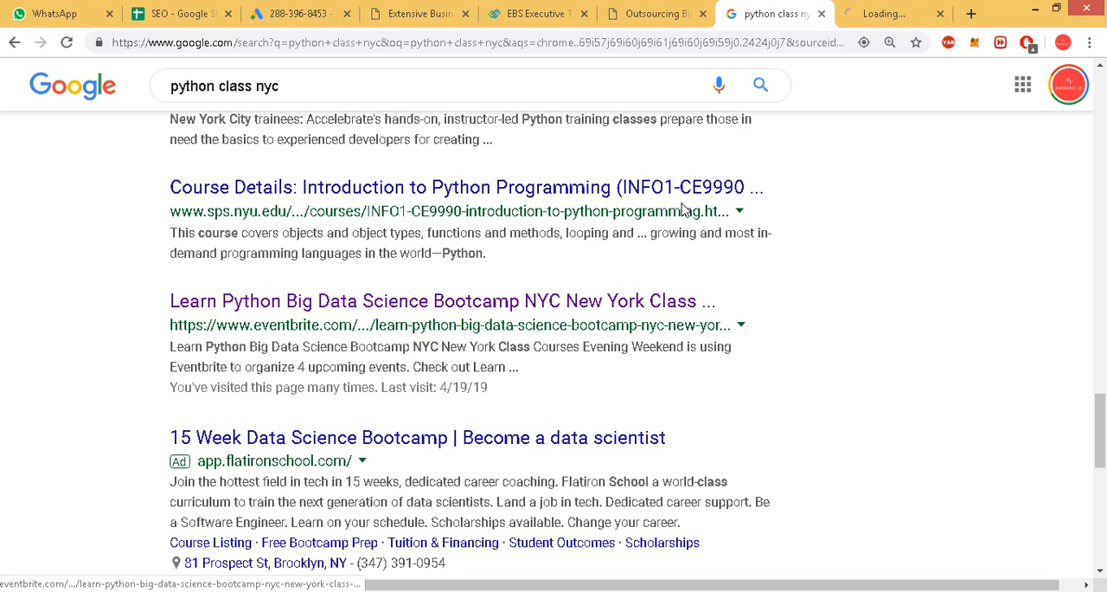
click(921, 9)
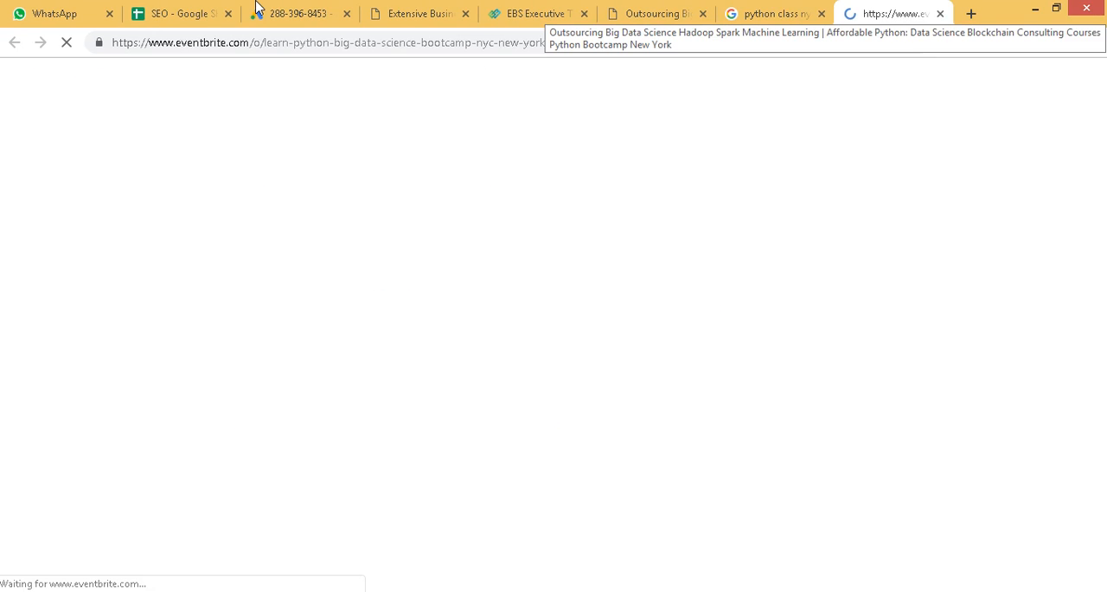
Return to the SEO spreadsheet and enter 9 in A2 as the search position of the Eventbrite link.
click(208, 12)
click(77, 227)
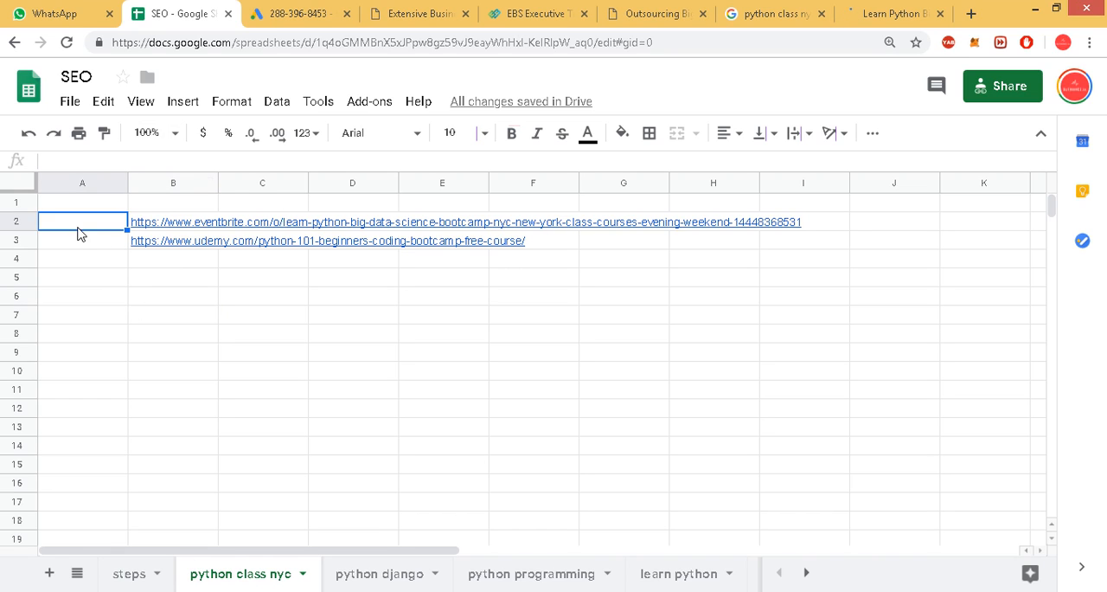
text(9)
key(Return)
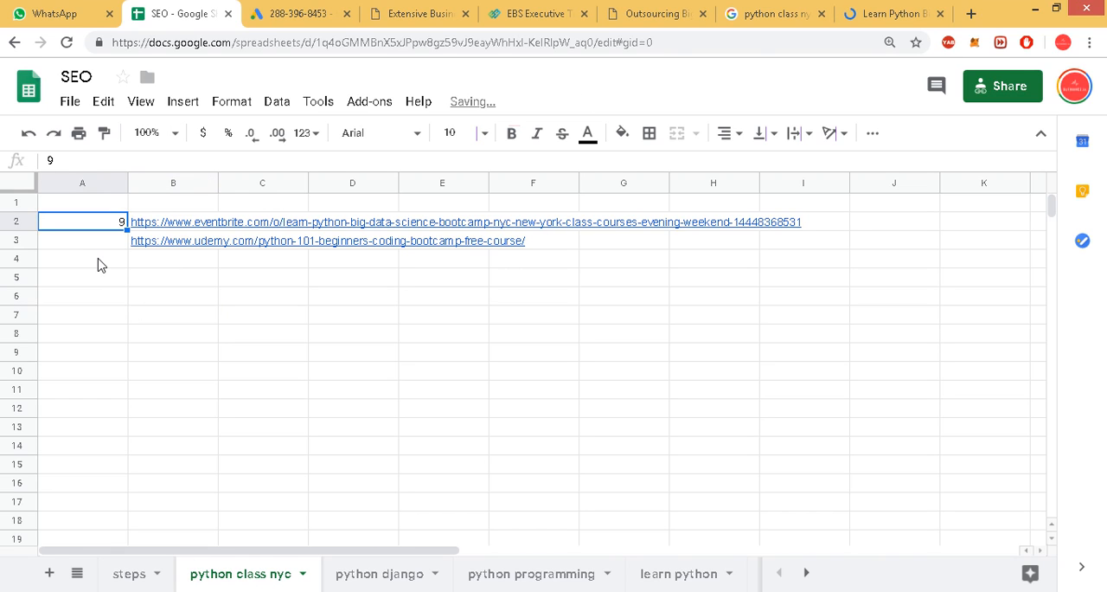
Close the Eventbrite page and look through the second page of Google results for the Udemy and Meetup listings.
click(889, 12)
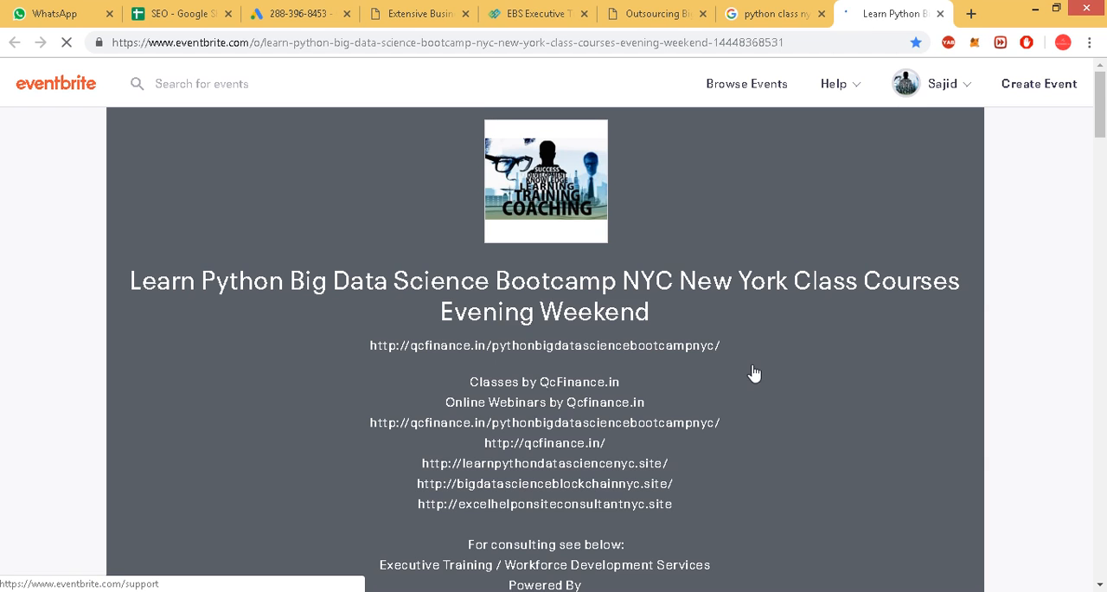
scroll(767, 319, down, 3)
click(940, 13)
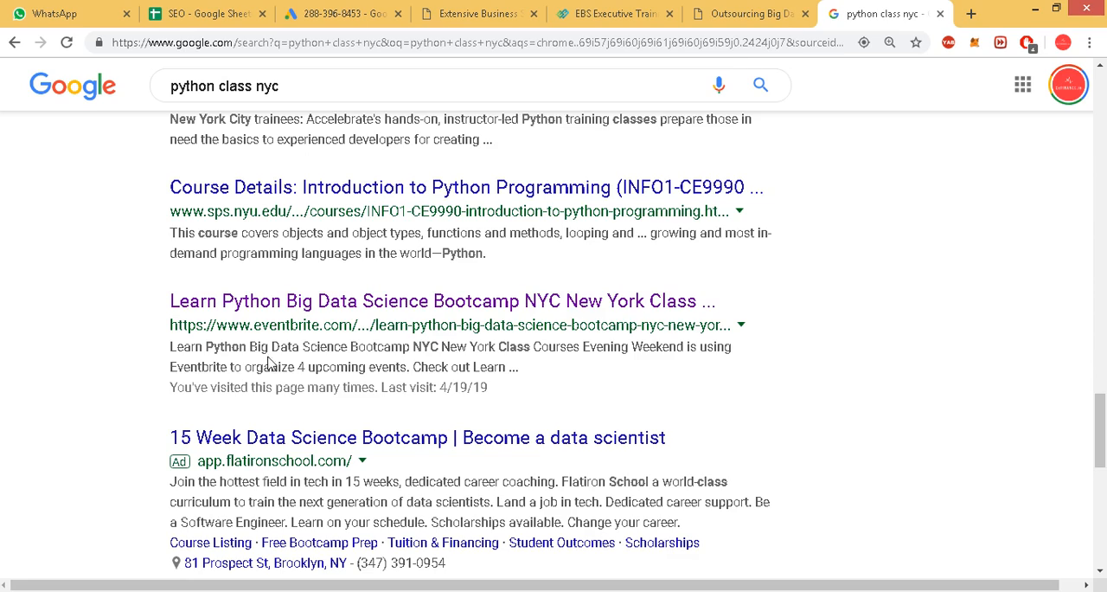
scroll(571, 499, down, 8)
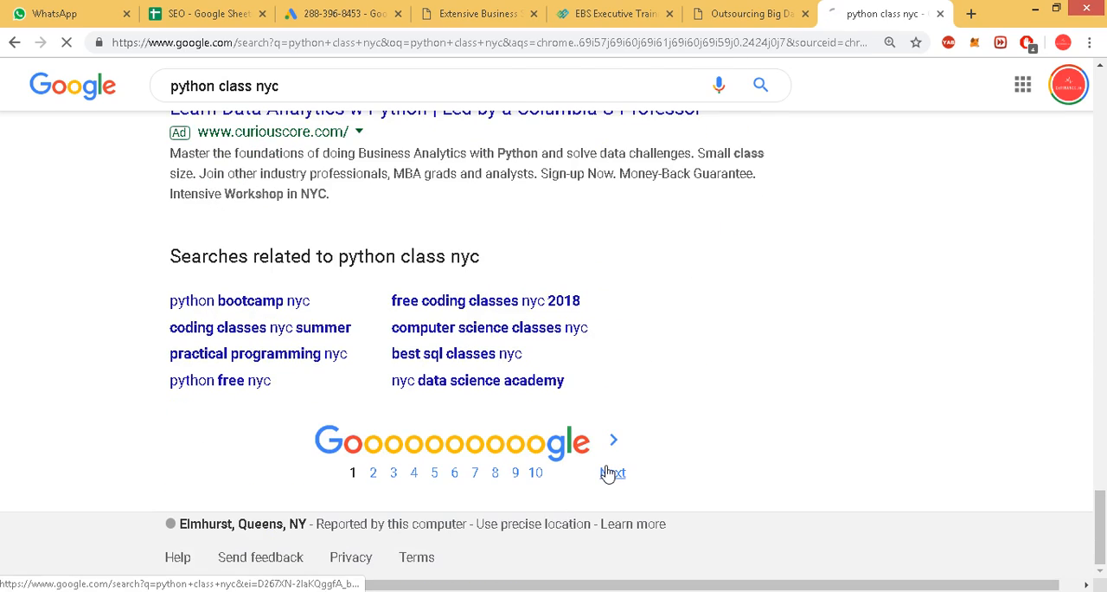
click(612, 472)
scroll(359, 396, down, 3)
scroll(359, 396, down, 5)
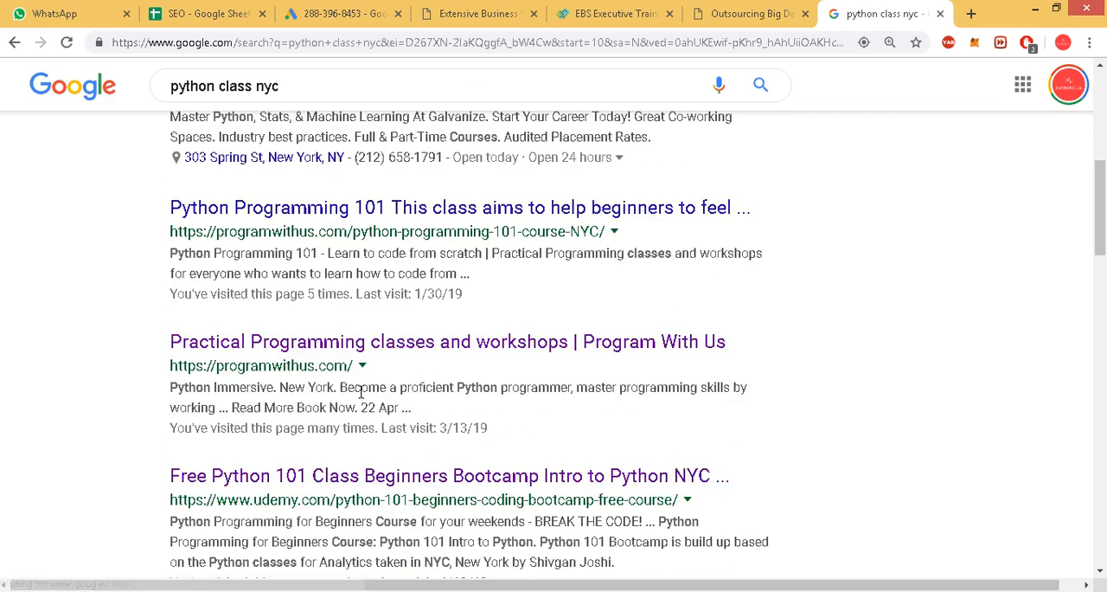
click(214, 8)
click(861, 19)
scroll(424, 368, down, 5)
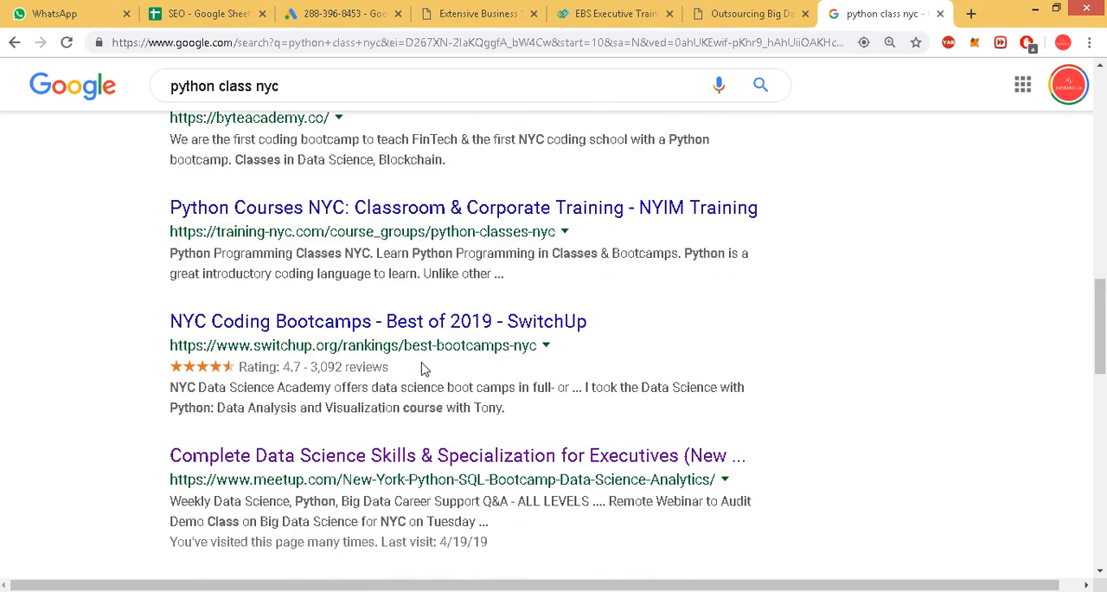
scroll(424, 368, down, 1)
scroll(426, 366, down, 2)
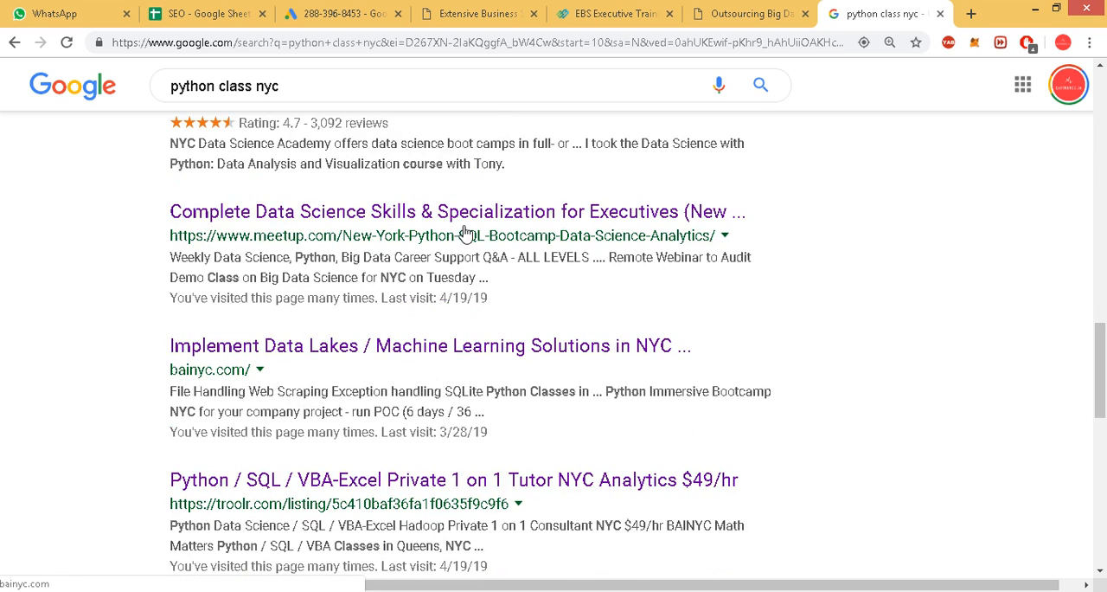
Open the Meetup "Complete Data Science Skills" result and copy its page address into B4 of the SEO spreadsheet.
click(407, 211)
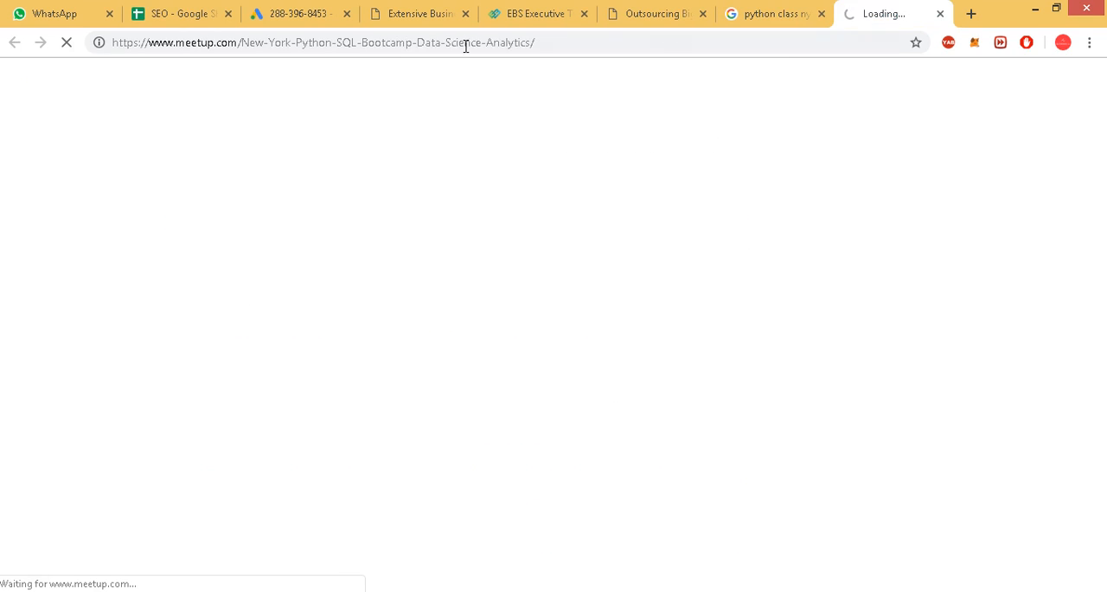
click(396, 45)
key(ctrl+c)
right_click(396, 49)
click(425, 105)
click(175, 13)
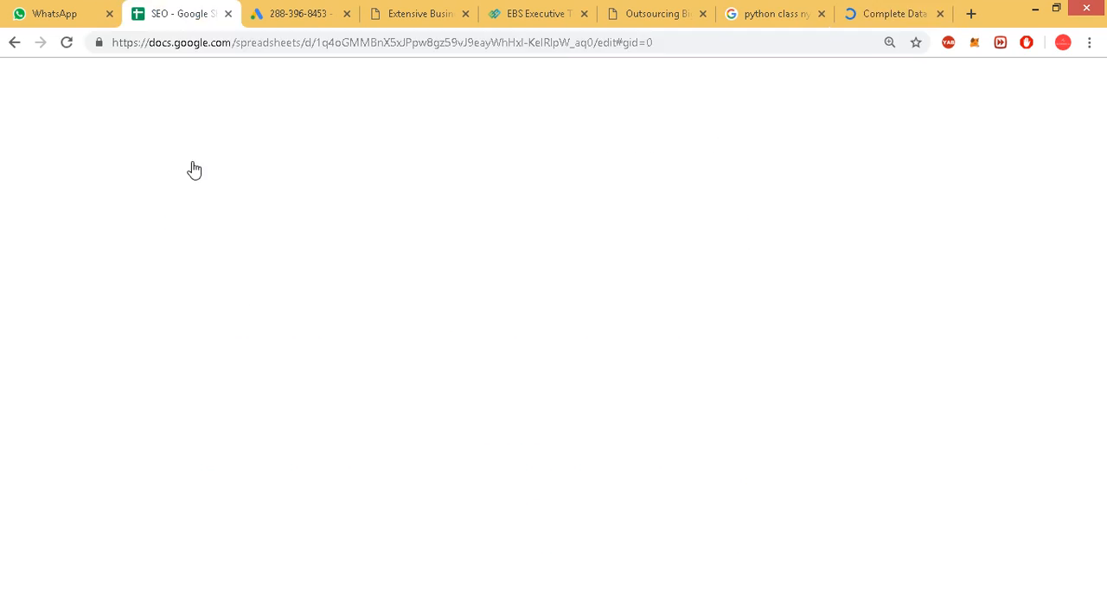
click(172, 247)
click(181, 264)
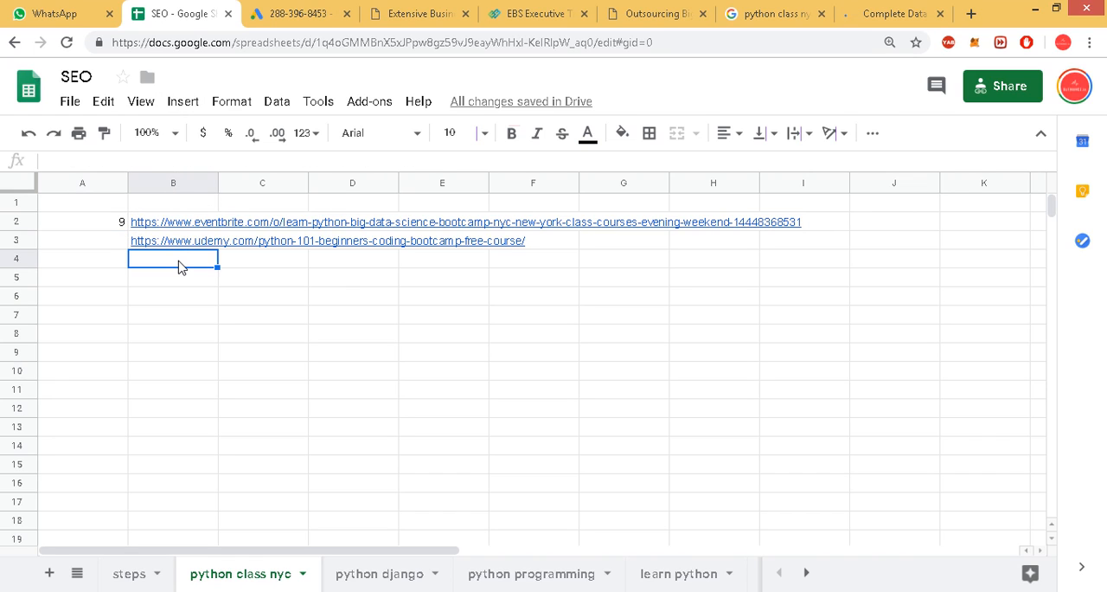
key(ctrl+v)
Enter the search positions 15 for the Udemy link in A3 and 18 for the Meetup link in A4.
key(Up)
key(Left)
text(15)
key(Return)
text(19)
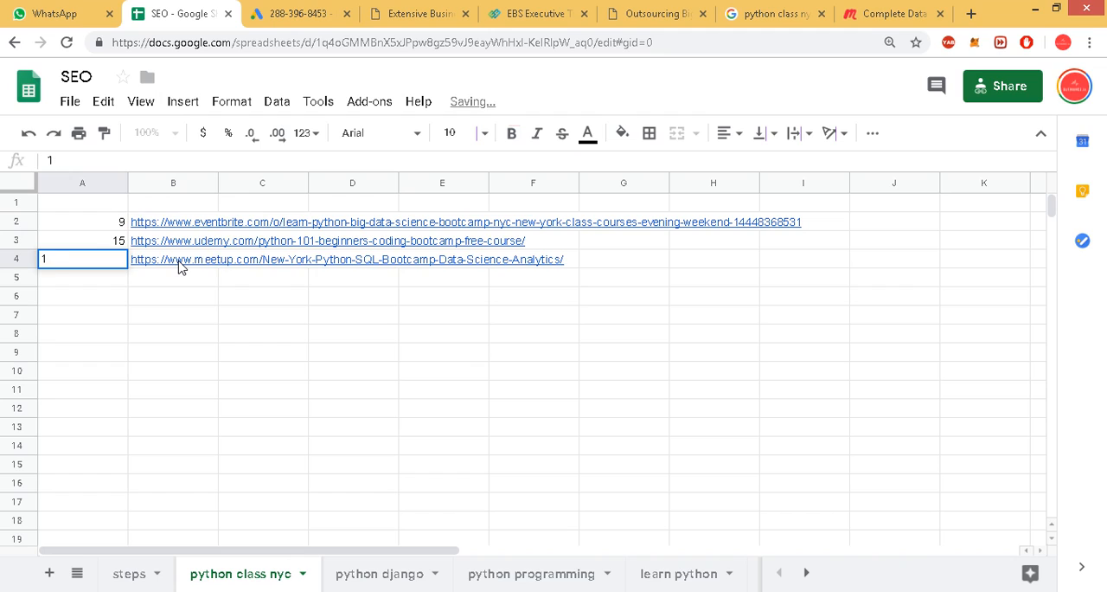
key(Return)
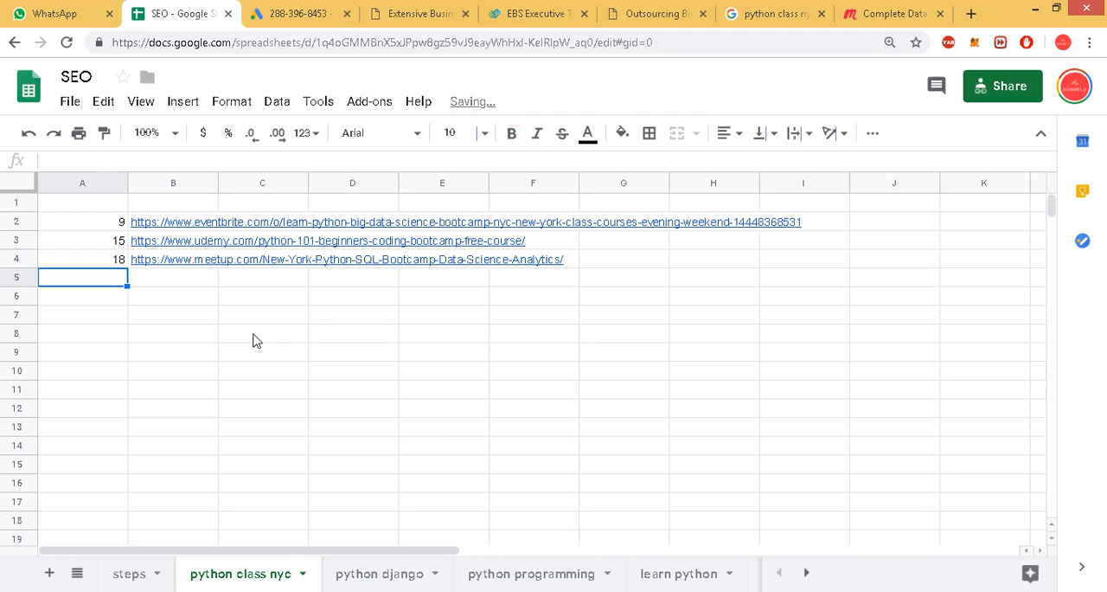
Close the Meetup page and open the Academia "Affordable Python Data Science Class Bootcamp NYC" result from the third page of Google results.
click(882, 10)
key(ctrl+w)
scroll(371, 313, down, 2)
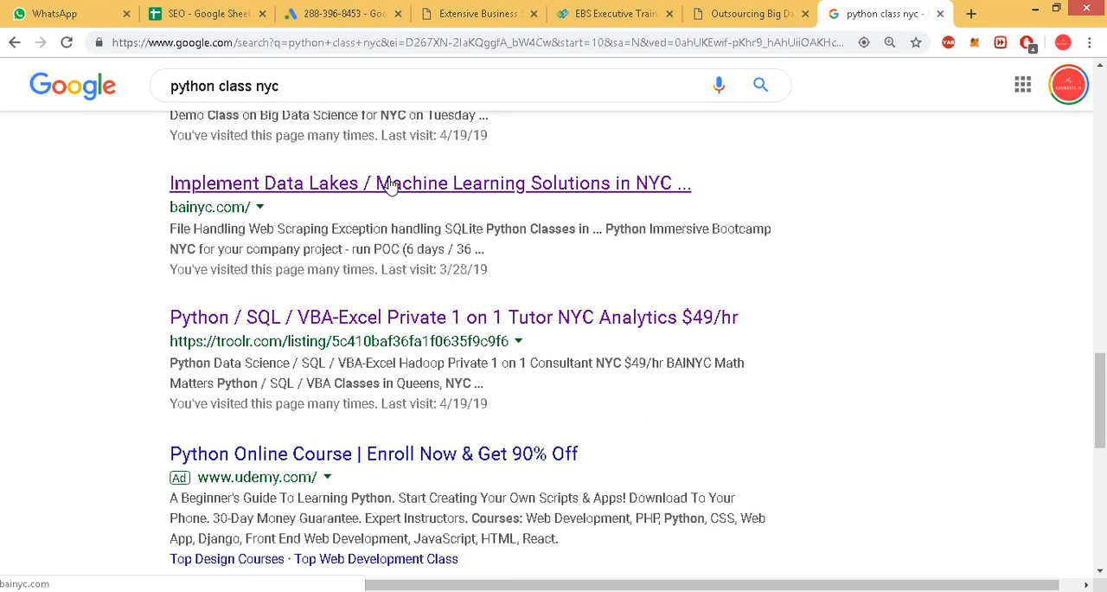
scroll(391, 187, down, 1)
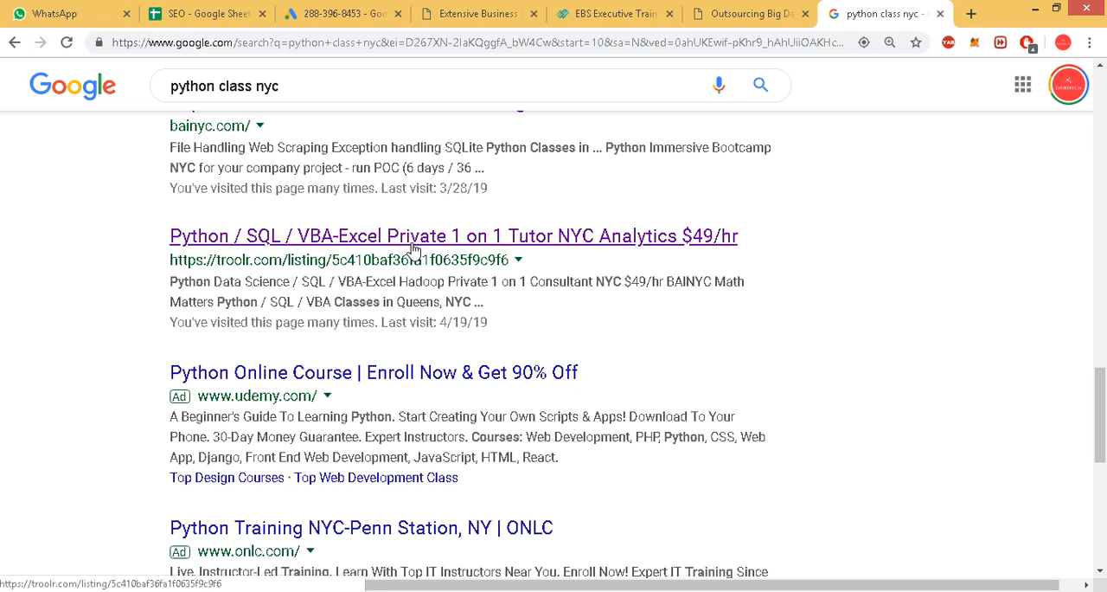
scroll(553, 349, down, 10)
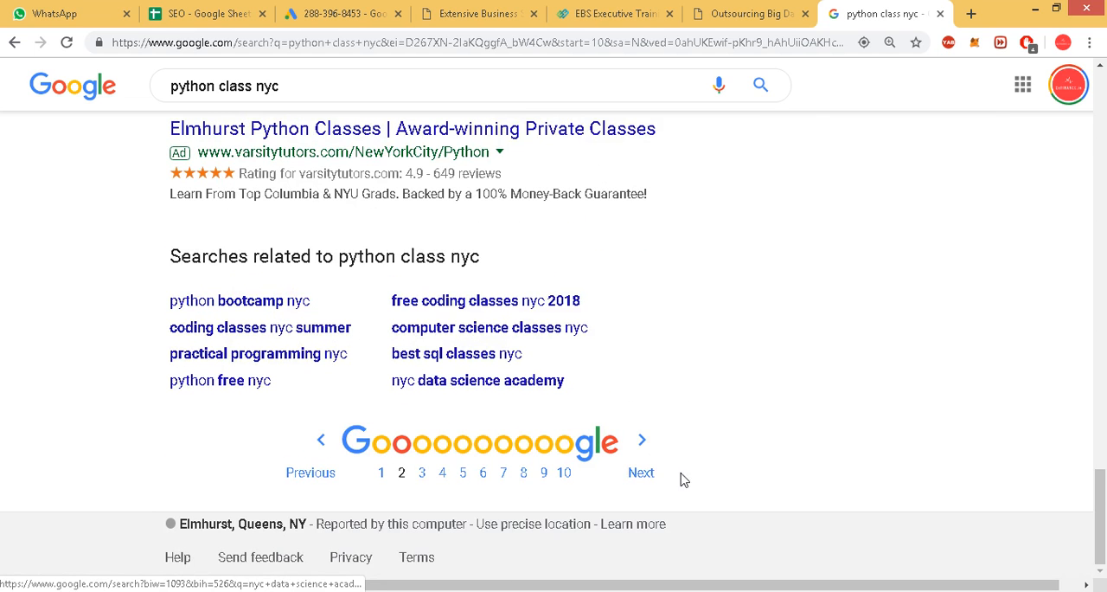
click(644, 470)
scroll(402, 324, down, 5)
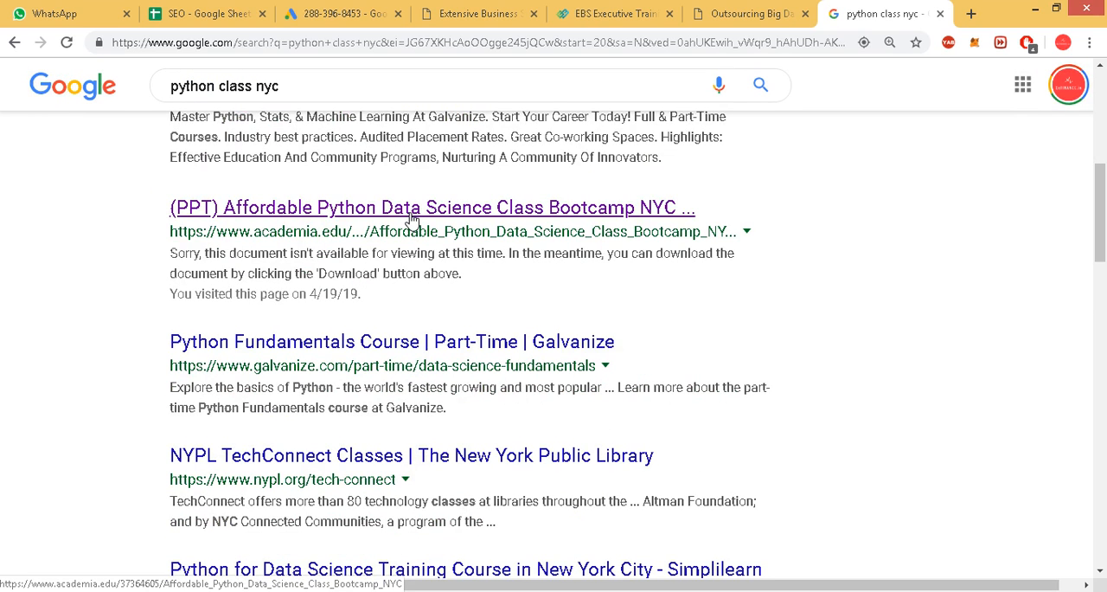
click(412, 220)
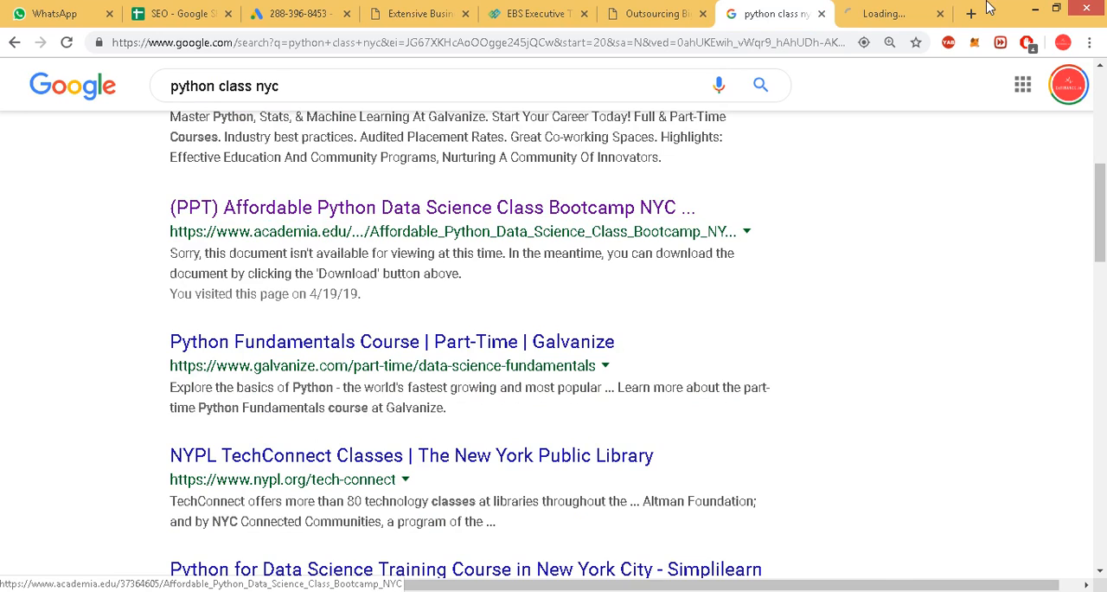
Copy the Academia page address into B5 of the SEO spreadsheet and enter its search position 21 in A5.
right_click(389, 42)
key(ctrl+c)
click(470, 79)
click(136, 9)
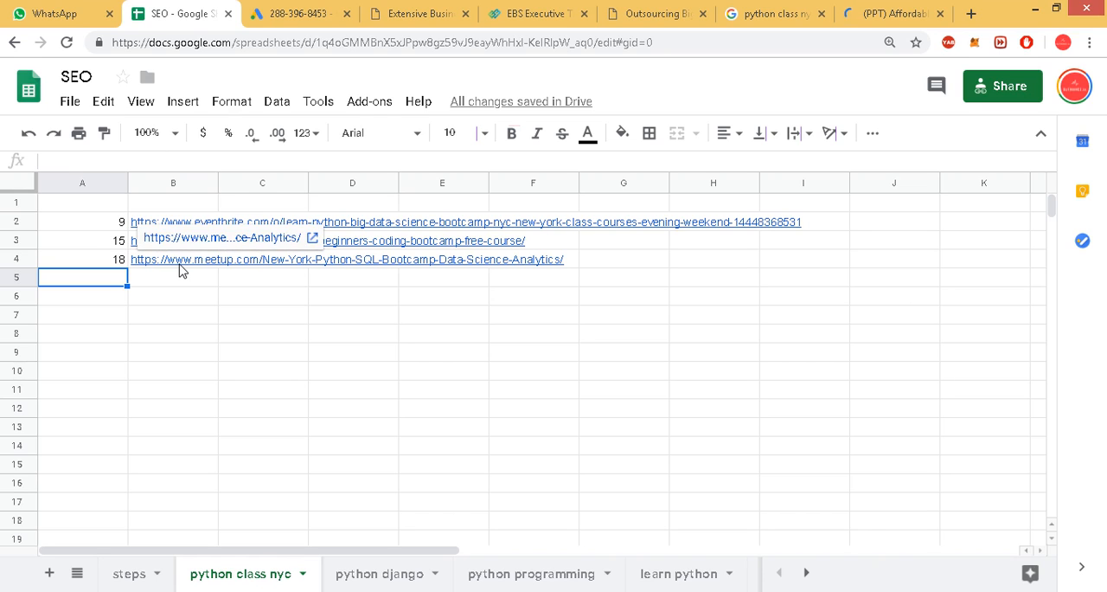
click(181, 271)
key(ctrl+v)
key(Left)
text(21)
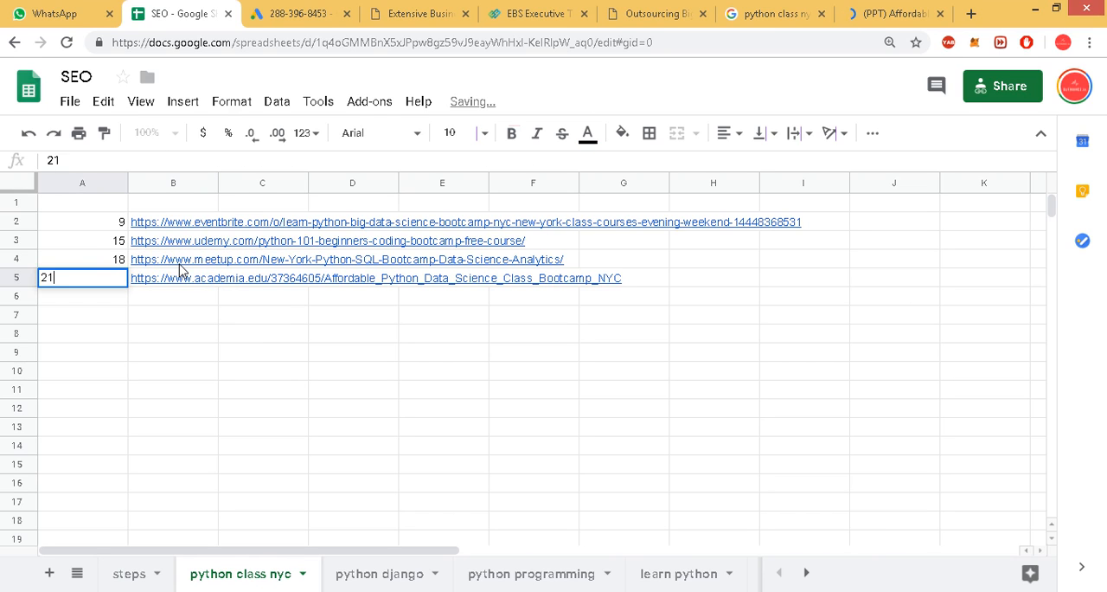
key(Return)
Close the Academia page and open the stockcreditfinancecfa blog, Python SQL Class Twitter and Qcfinance LinkedIn results in new tabs.
click(924, 11)
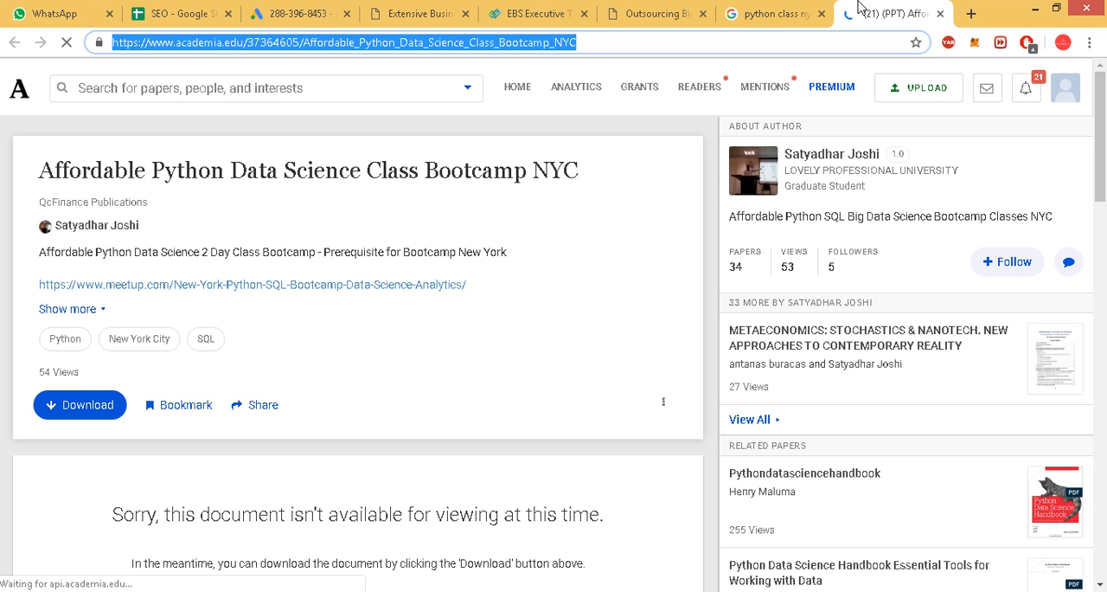
key(ctrl+w)
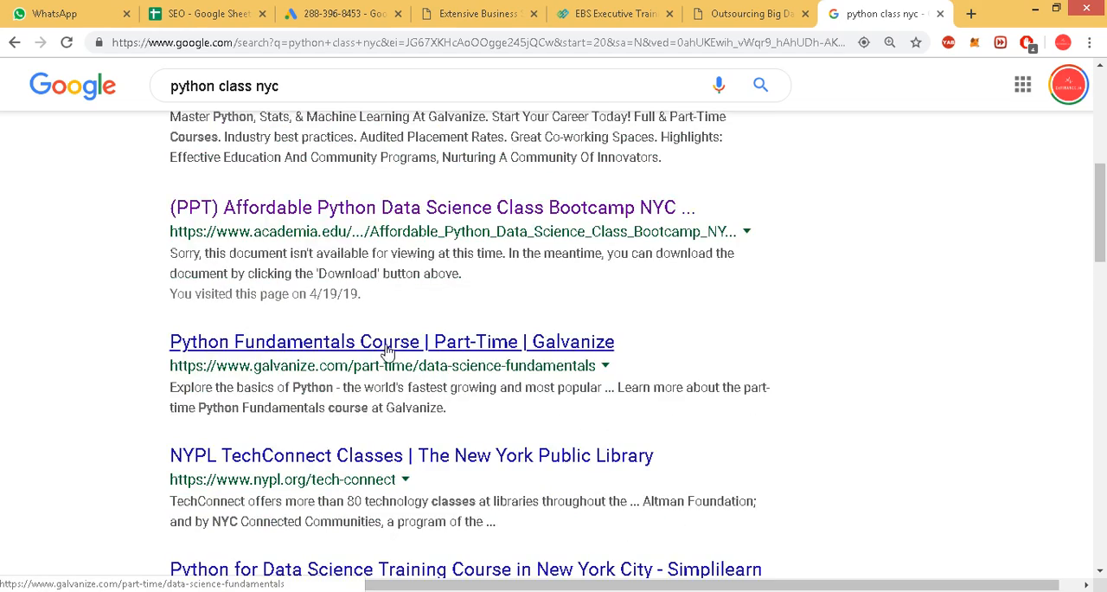
scroll(383, 354, down, 1)
scroll(411, 351, down, 3)
scroll(380, 320, down, 2)
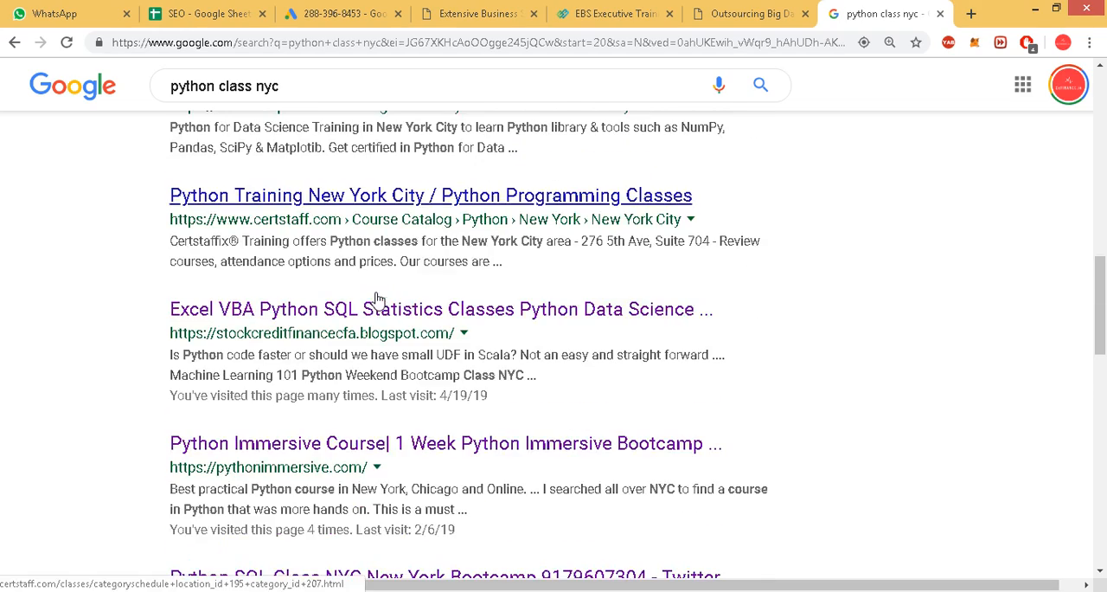
middle_click(381, 310)
scroll(432, 346, down, 5)
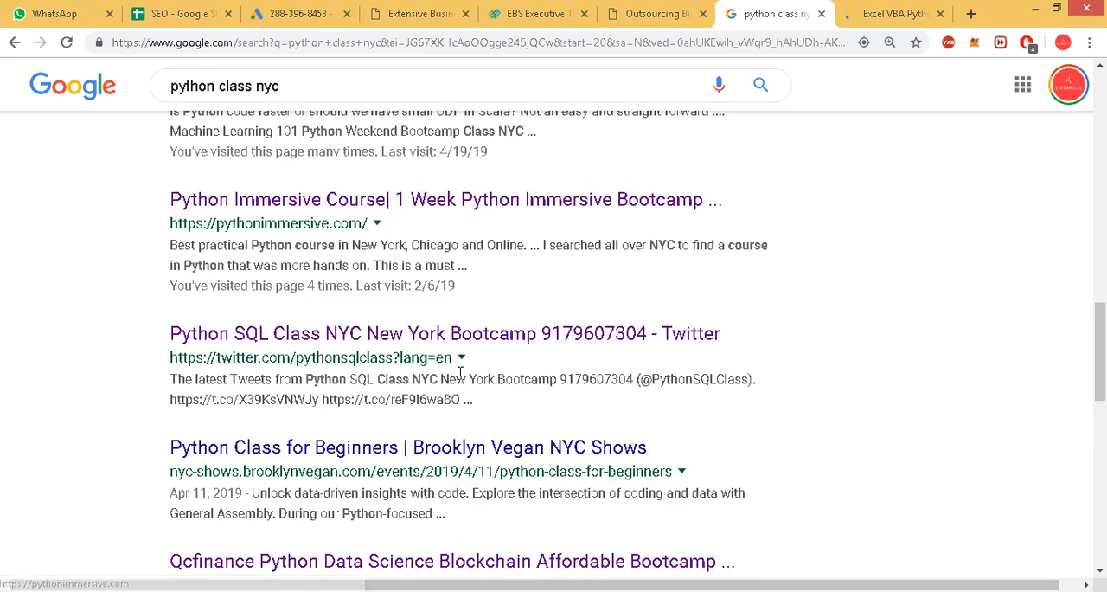
middle_click(474, 341)
scroll(474, 363, down, 2)
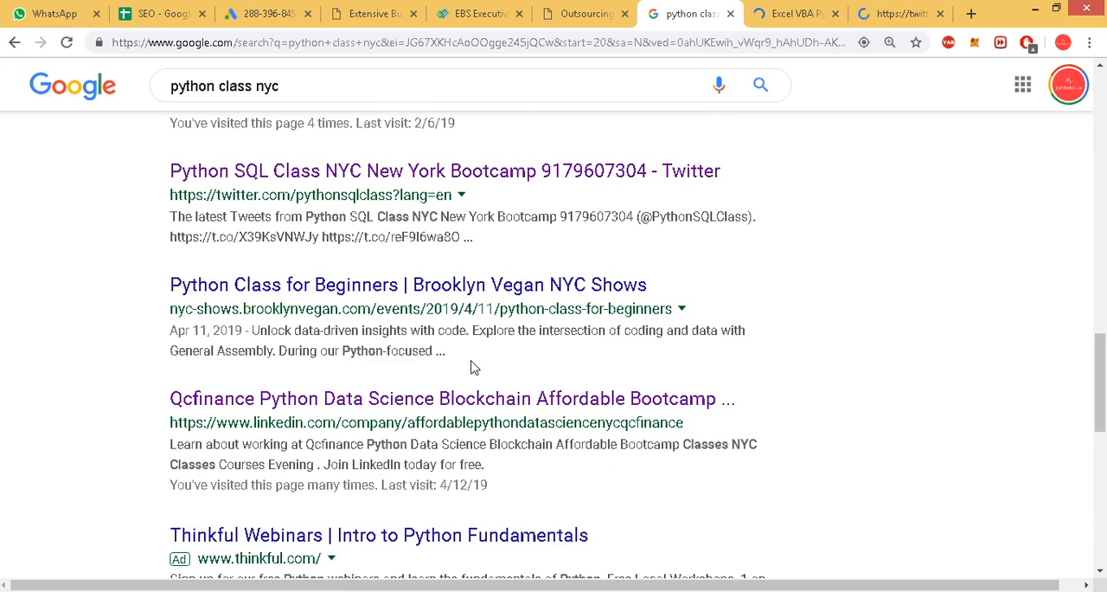
middle_click(476, 397)
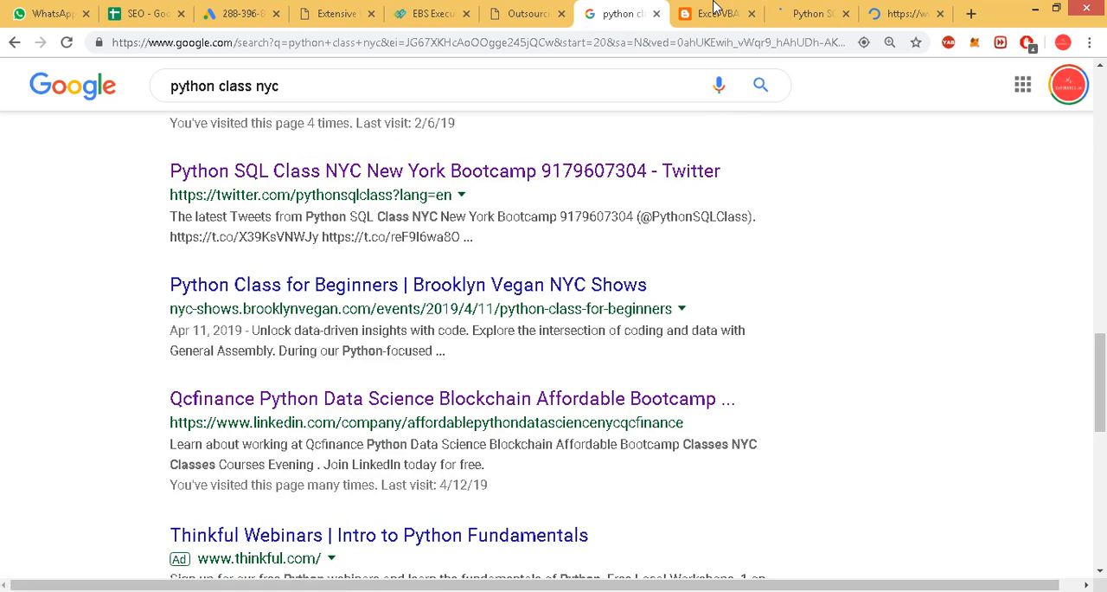
Enter the search position 23 in A6 and copy the stockcreditfinancecfa blog address into B6 of the SEO spreadsheet.
click(715, 13)
click(317, 39)
key(ctrl+c)
right_click(306, 42)
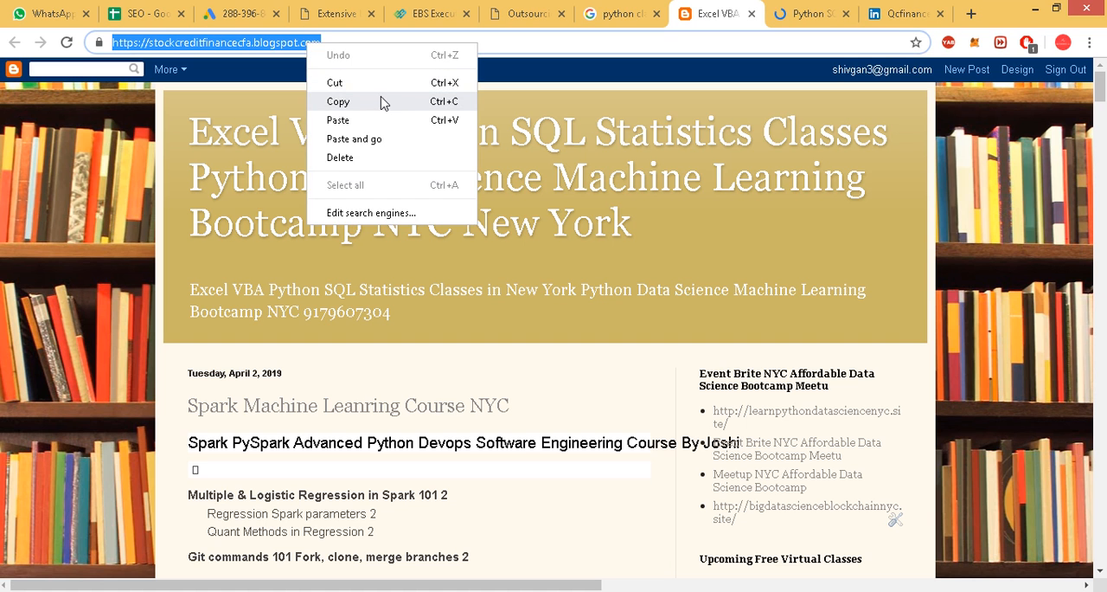
click(329, 82)
click(138, 7)
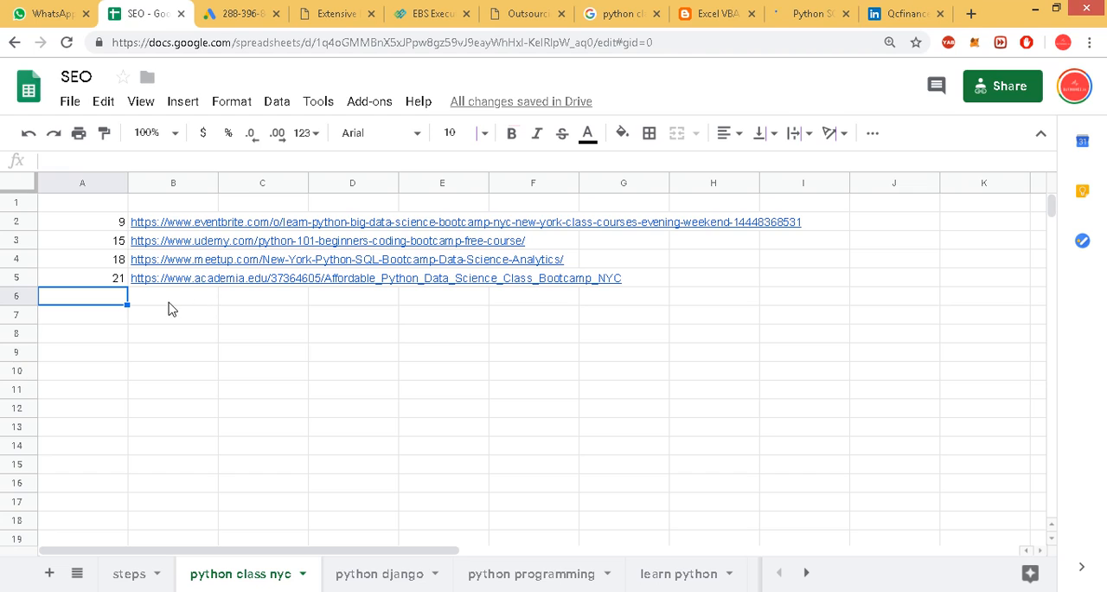
text(23)
key(Return)
click(170, 303)
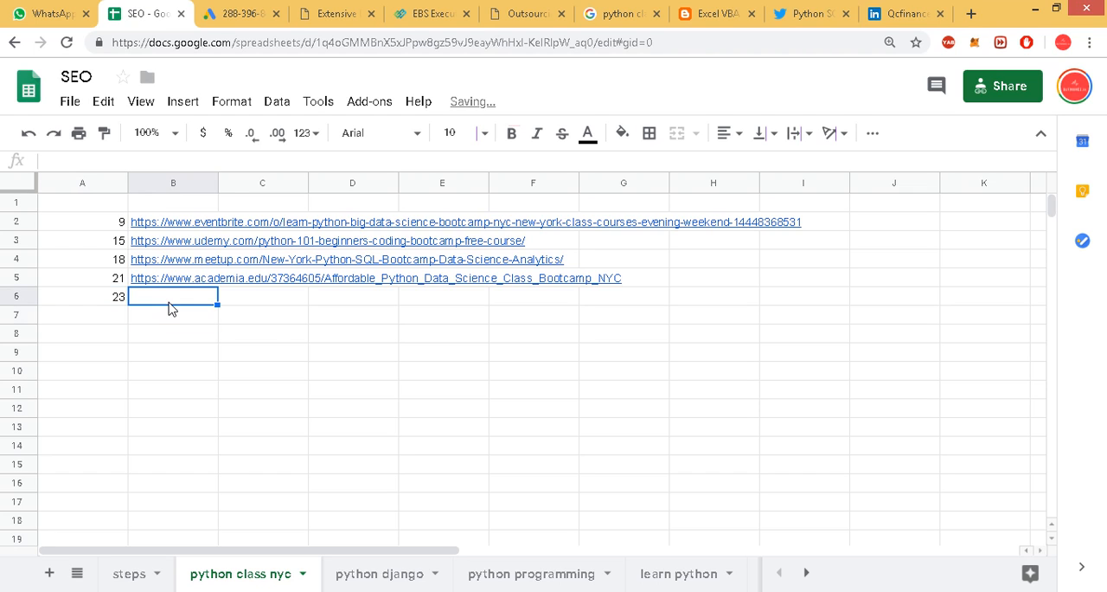
key(ctrl+v)
click(171, 313)
Close the blog page, then record position 24 in A7 and the Python SQL Class Twitter address in B7.
click(751, 13)
click(718, 12)
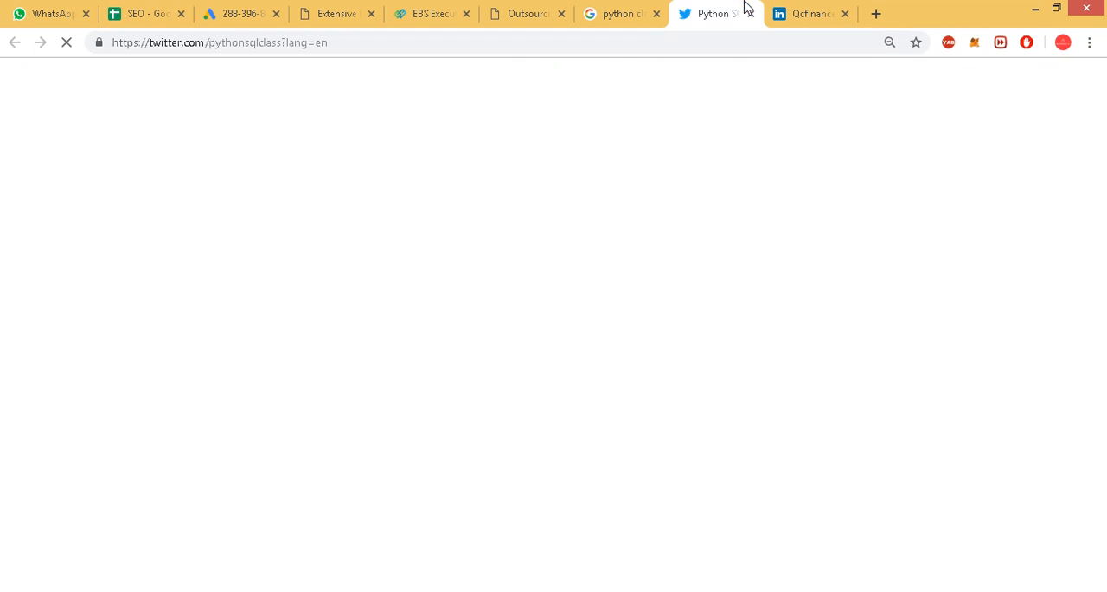
right_click(589, 39)
key(ctrl+c)
click(628, 79)
click(148, 13)
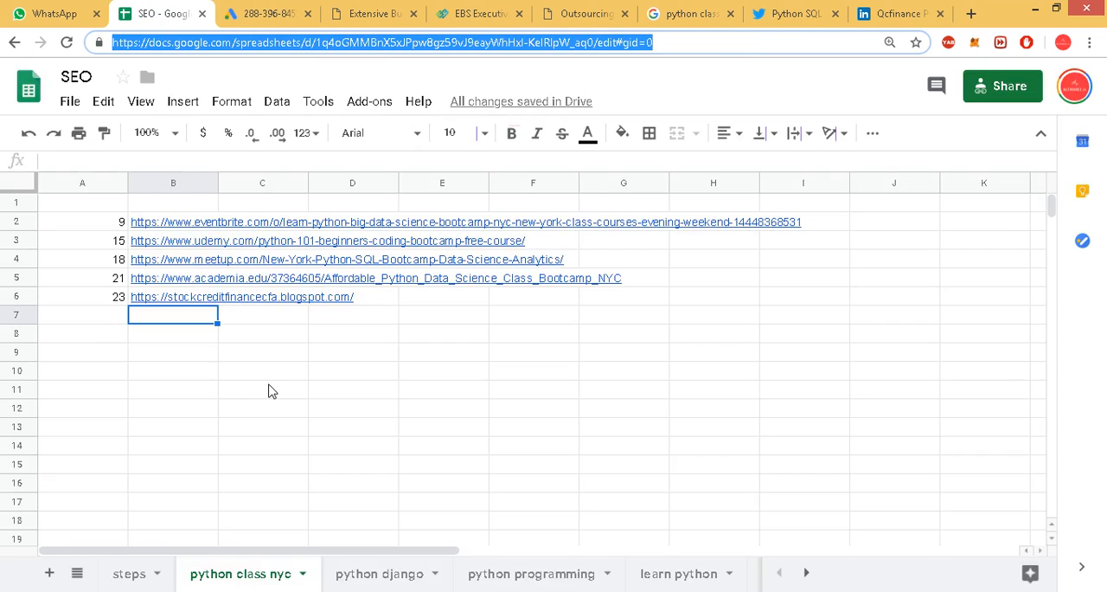
click(86, 303)
click(84, 319)
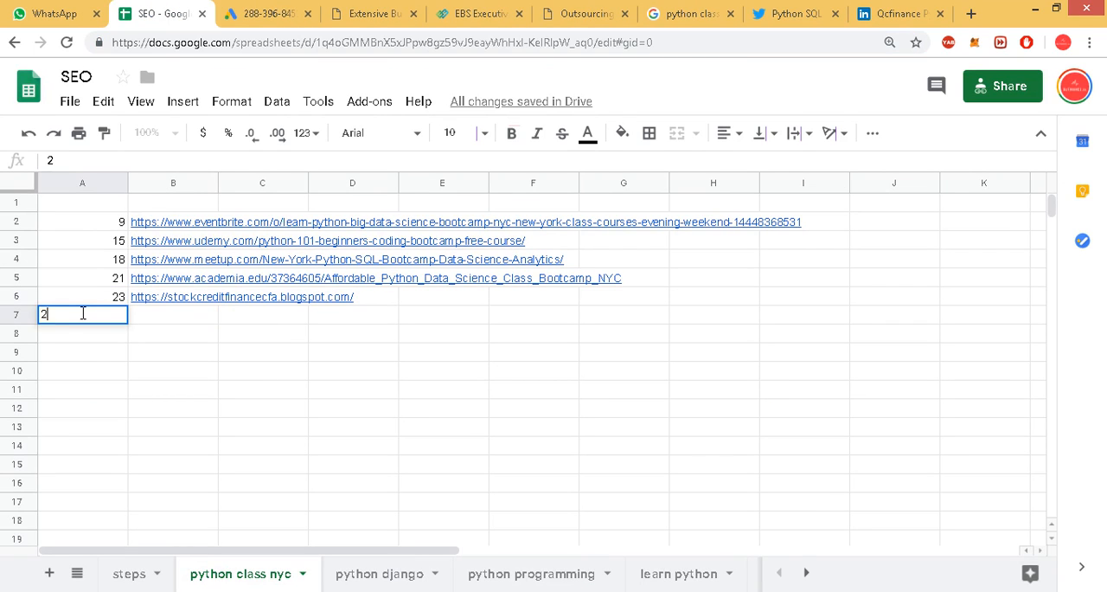
text(24)
key(Tab)
key(ctrl+v)
key(Return)
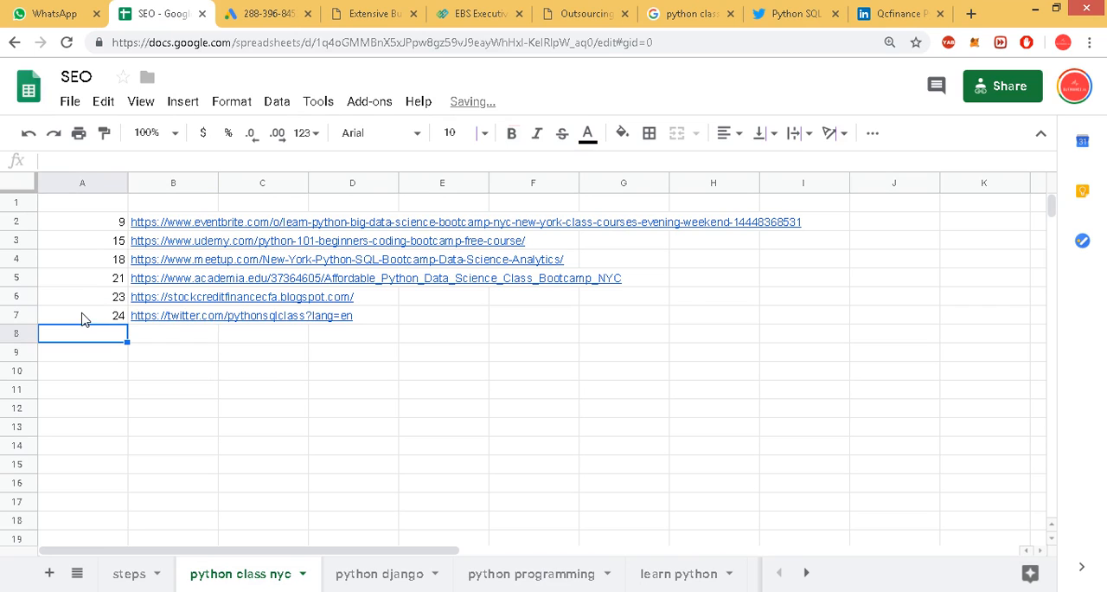
Close the Twitter page, take the Qcfinance LinkedIn page address to the clipboard and close that page too.
click(836, 13)
click(795, 3)
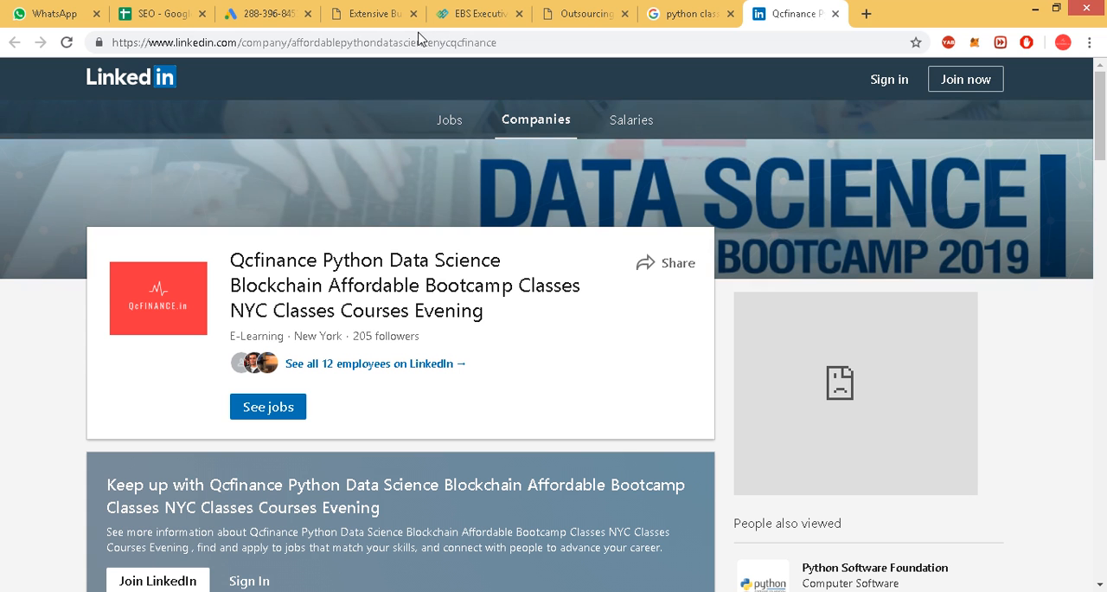
click(401, 42)
key(ctrl+c)
right_click(401, 43)
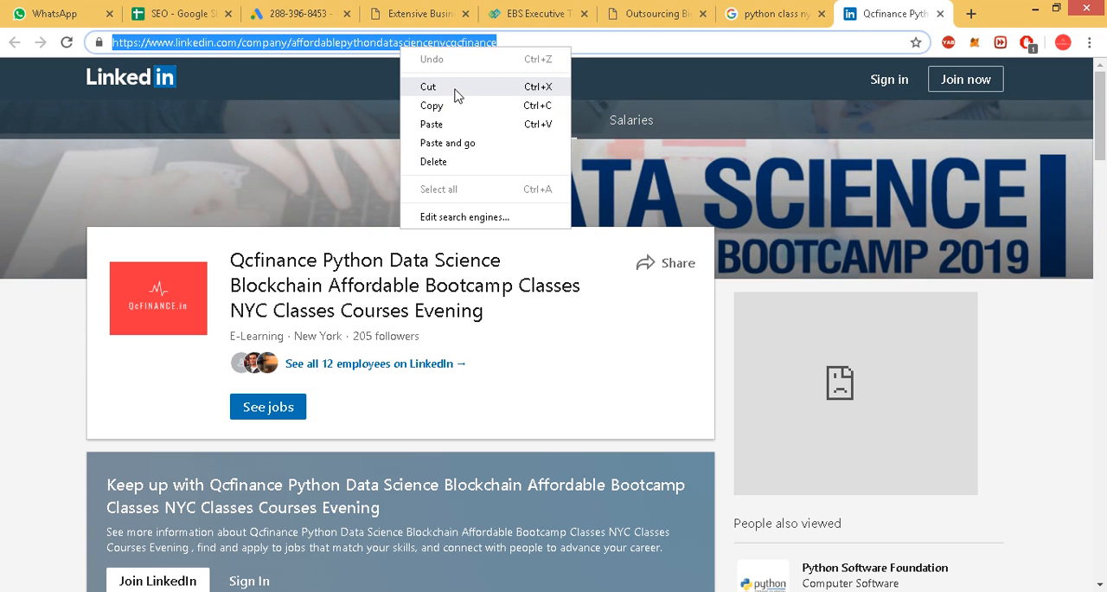
click(452, 84)
scroll(678, 281, down, 4)
scroll(334, 327, up, 4)
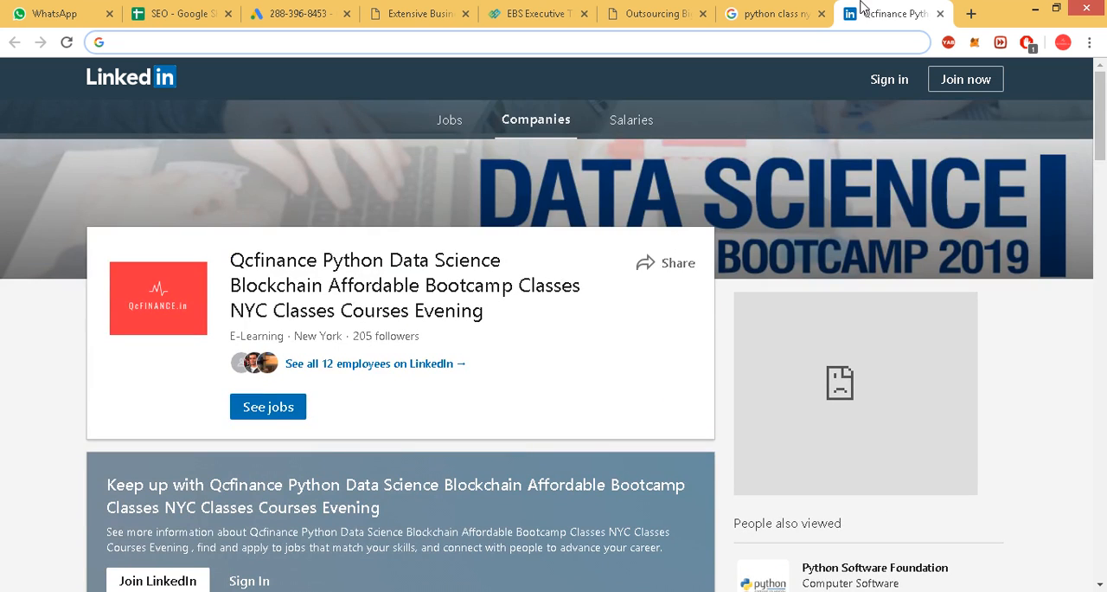
key(ctrl+w)
Enter the search position 27 in A8 of the SEO spreadsheet and paste the LinkedIn address into B8.
click(191, 15)
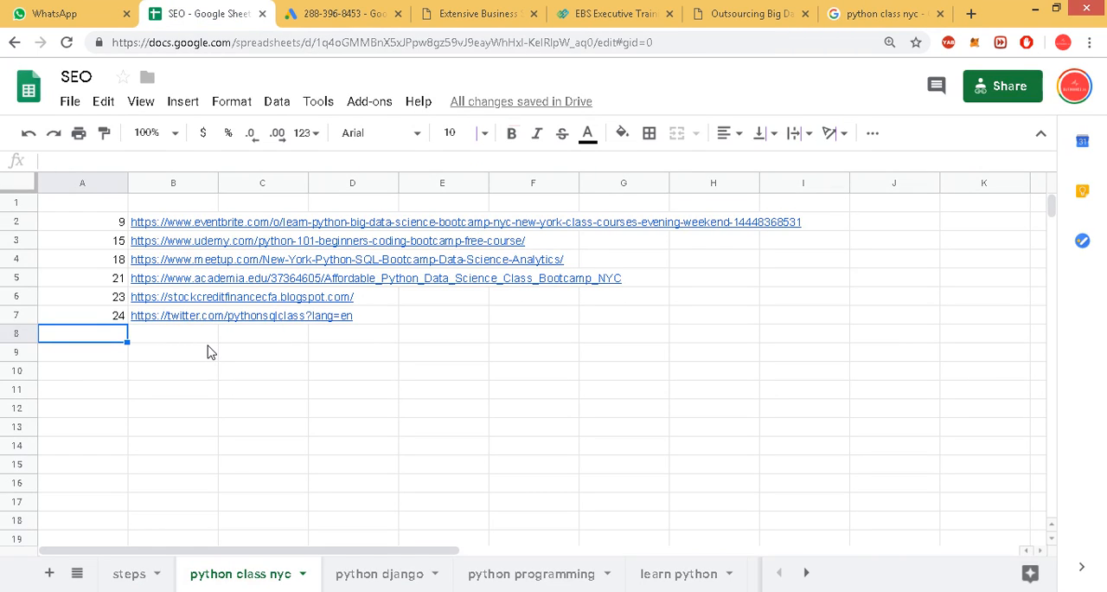
text(27)
key(Return)
key(Up)
key(Right)
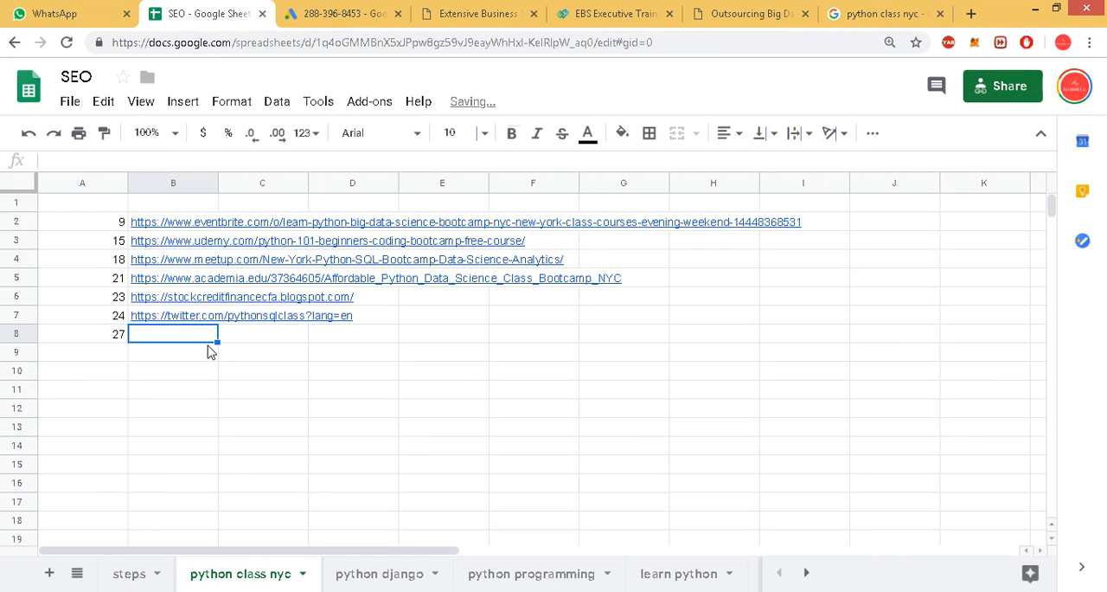
key(ctrl+v)
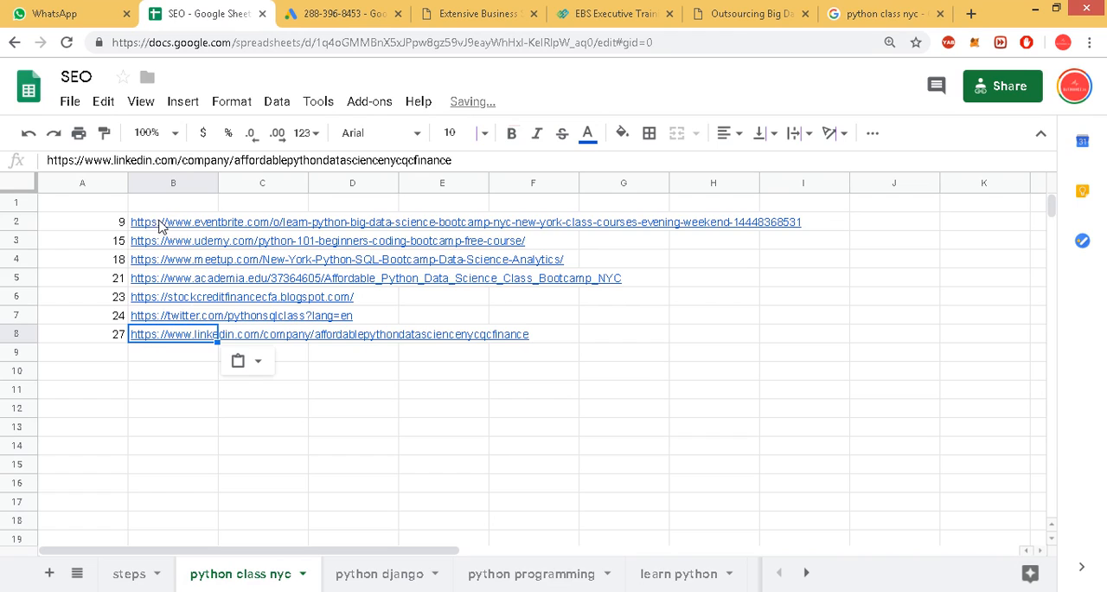
Narrow column A of the python class nyc sheet so the position numbers take less width.
drag(166, 225, 185, 324)
click(145, 393)
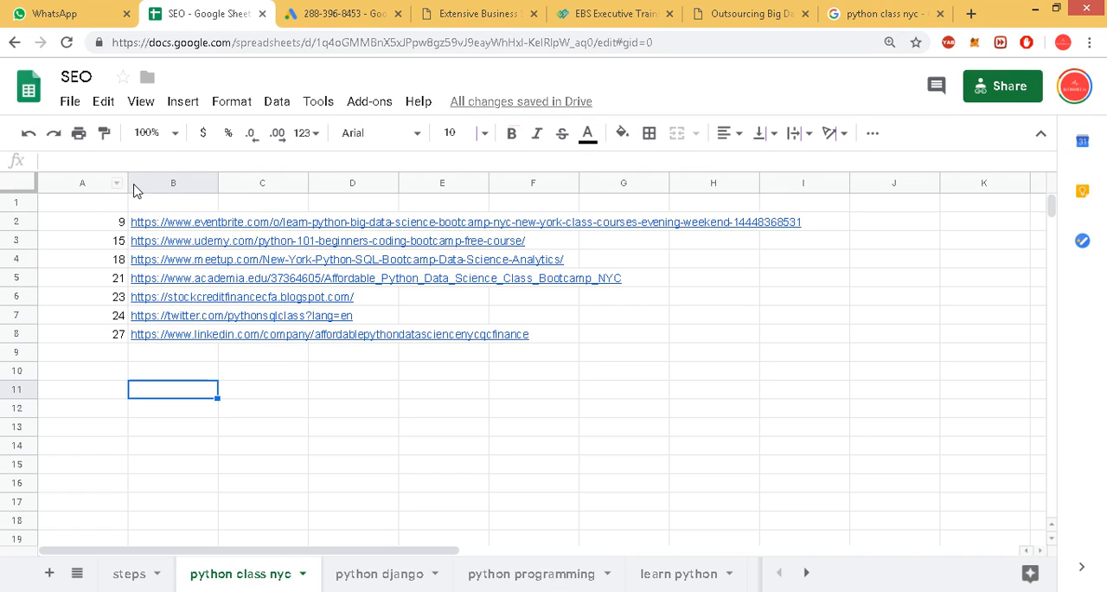
drag(126, 179, 88, 295)
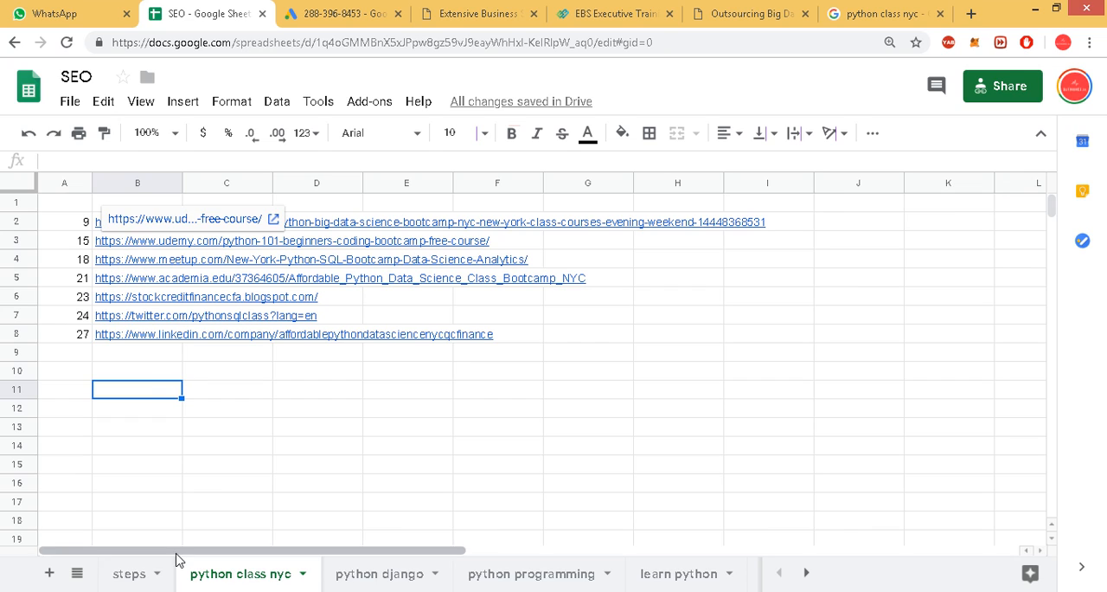
Enter the note "Strategy to pushfrom 2 to 1" in A3 of the steps sheet.
click(140, 576)
key(Up)
key(Up)
key(Up)
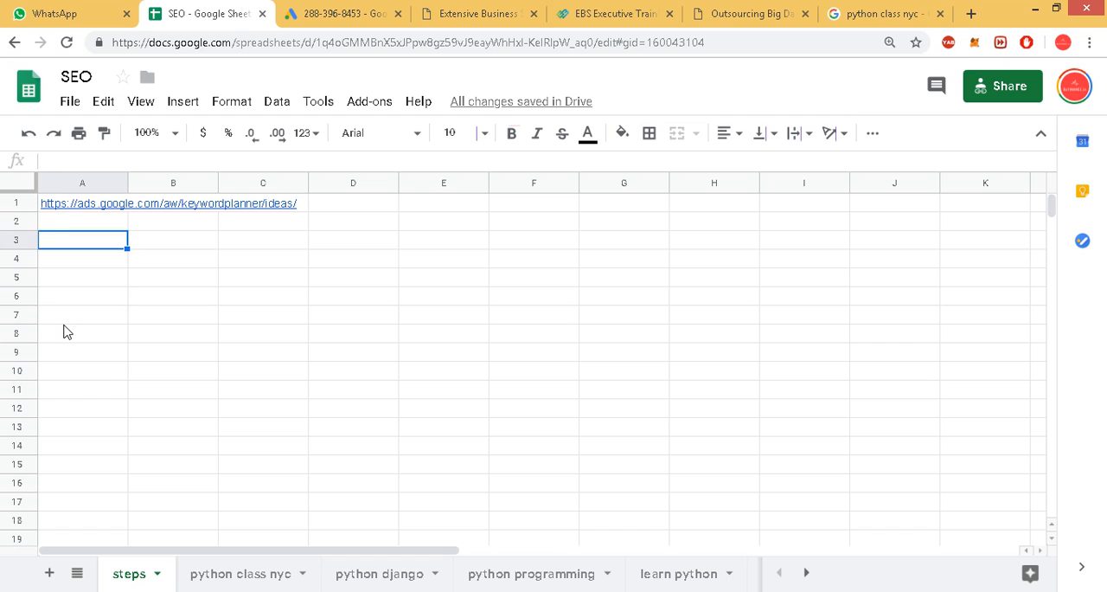
text(Str)
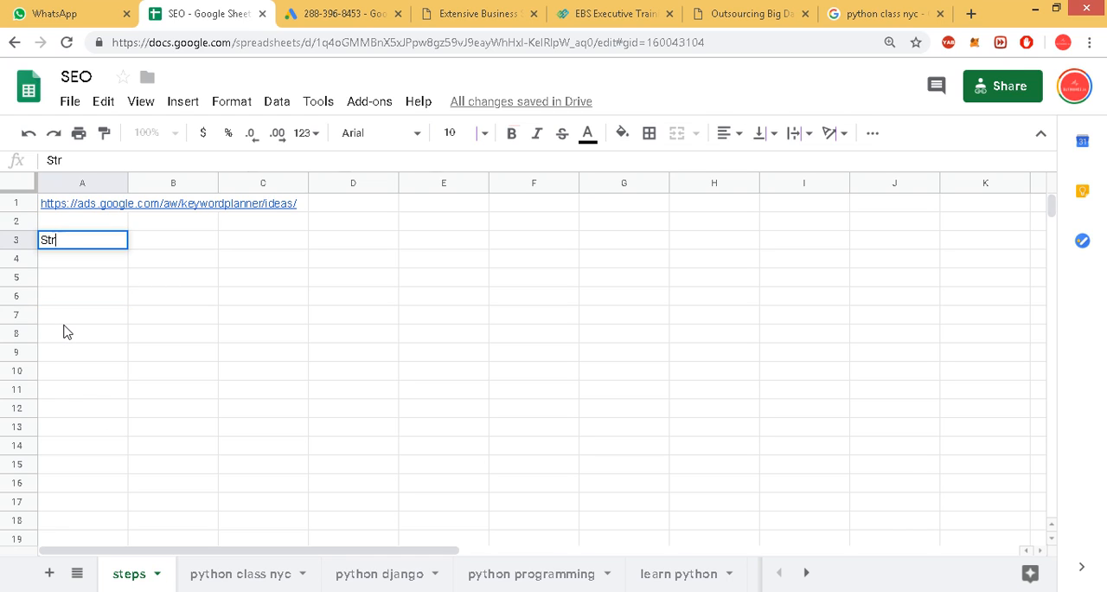
text(ategy to push )
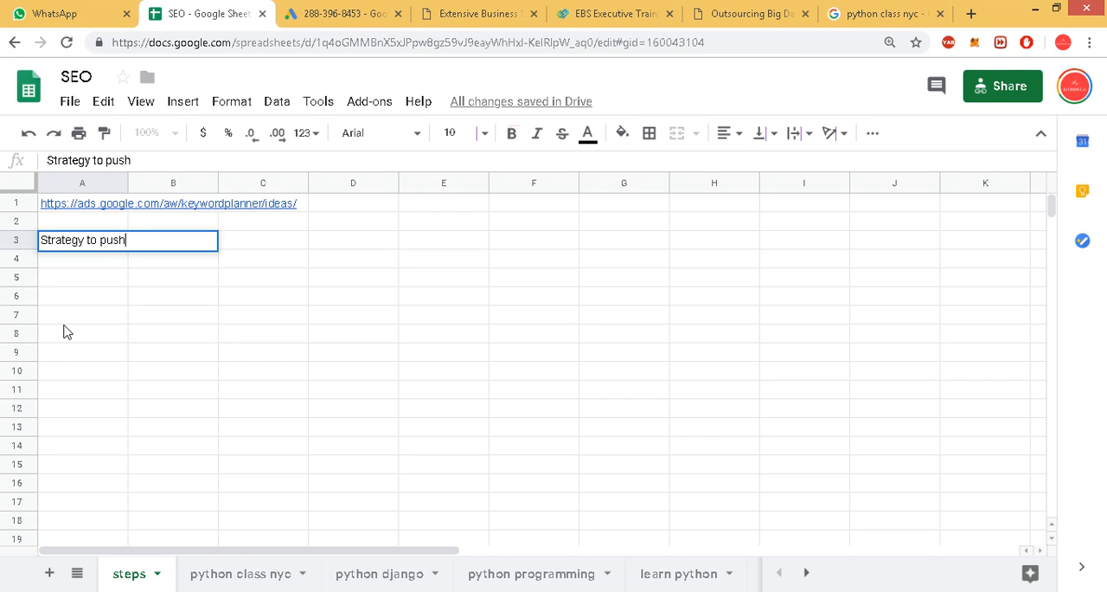
text(from 2 to )
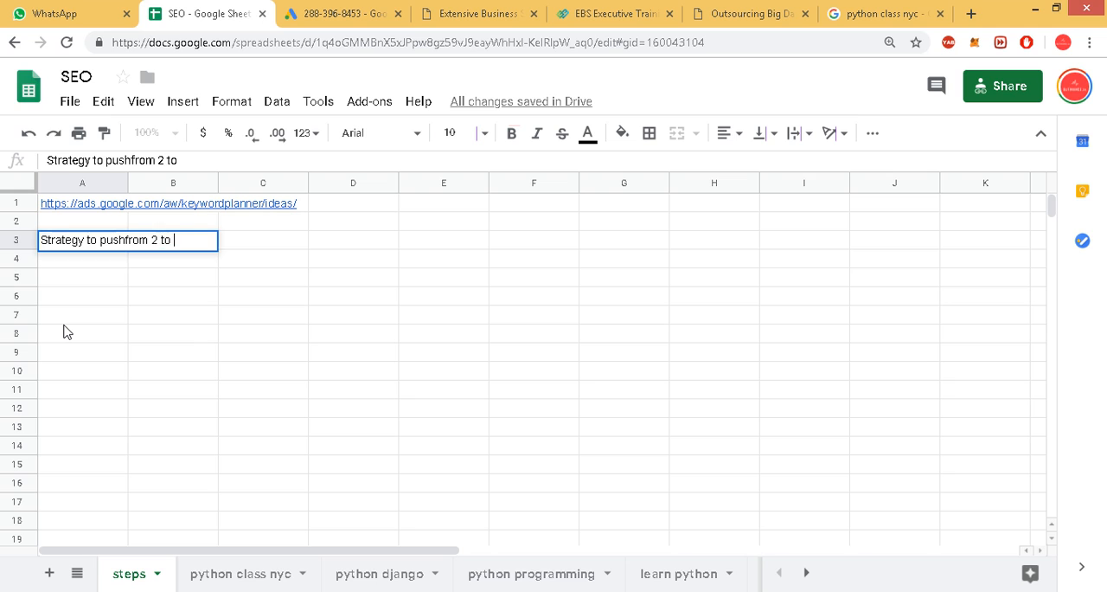
text(1)
key(Return)
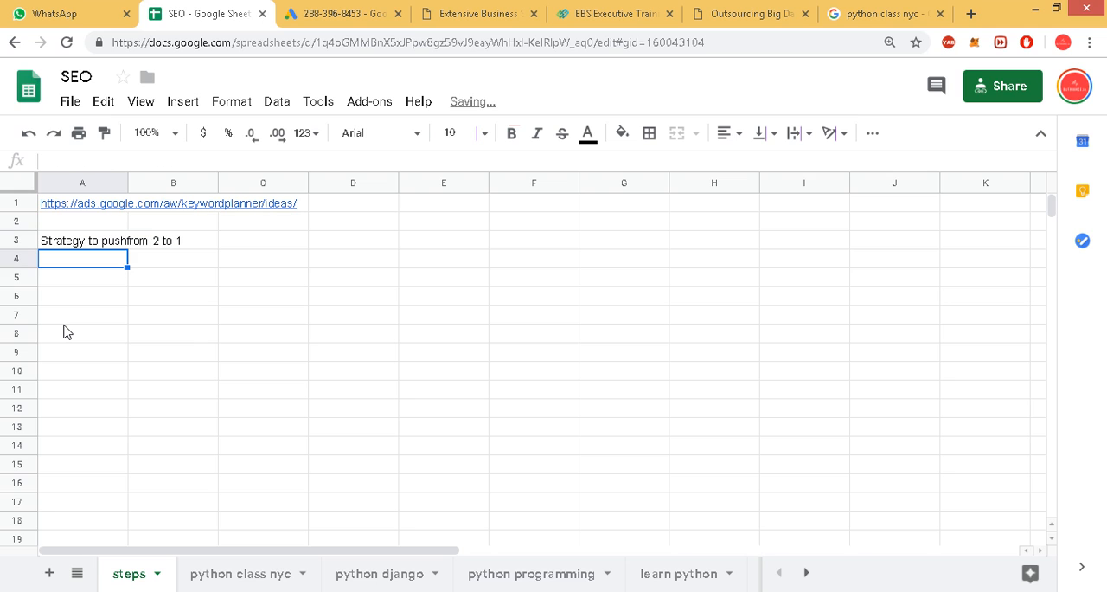
Return to the python class nyc sheet and close the Outsourcing Big Data Science web page.
click(230, 571)
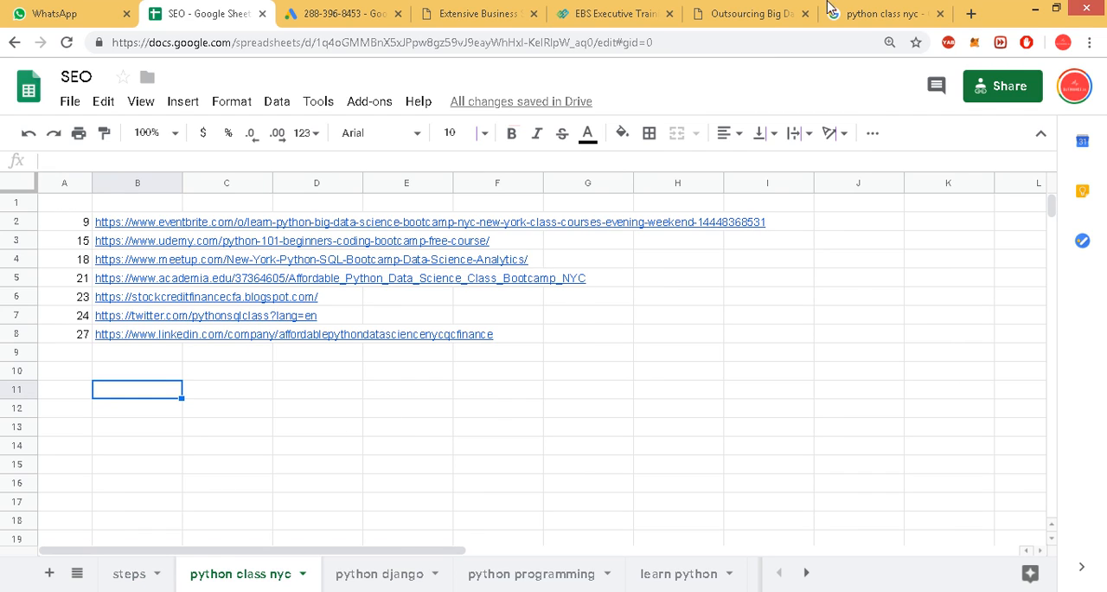
click(740, 12)
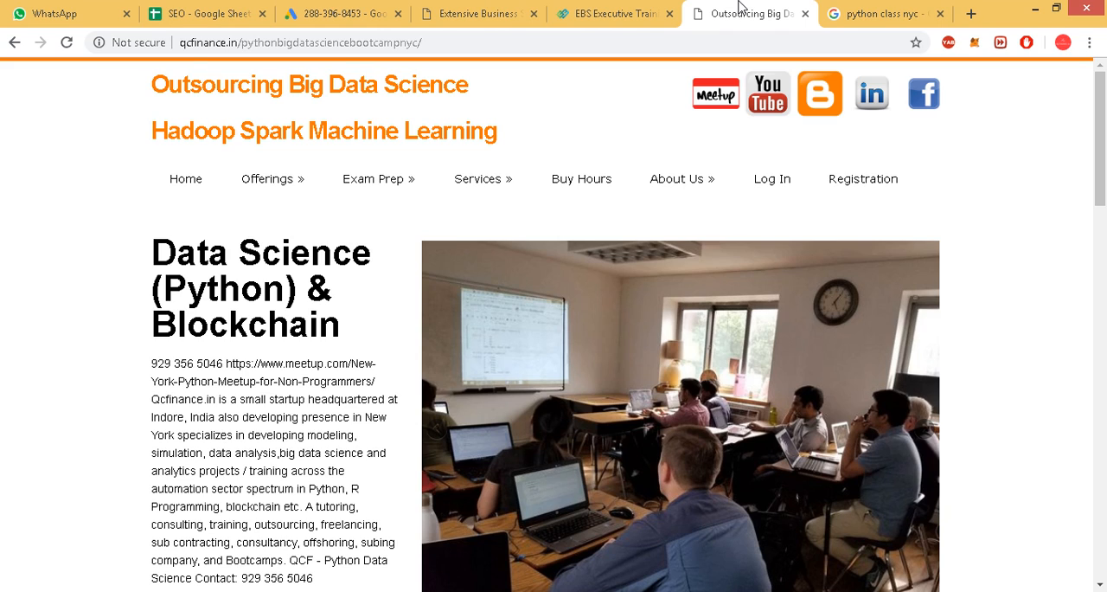
click(805, 13)
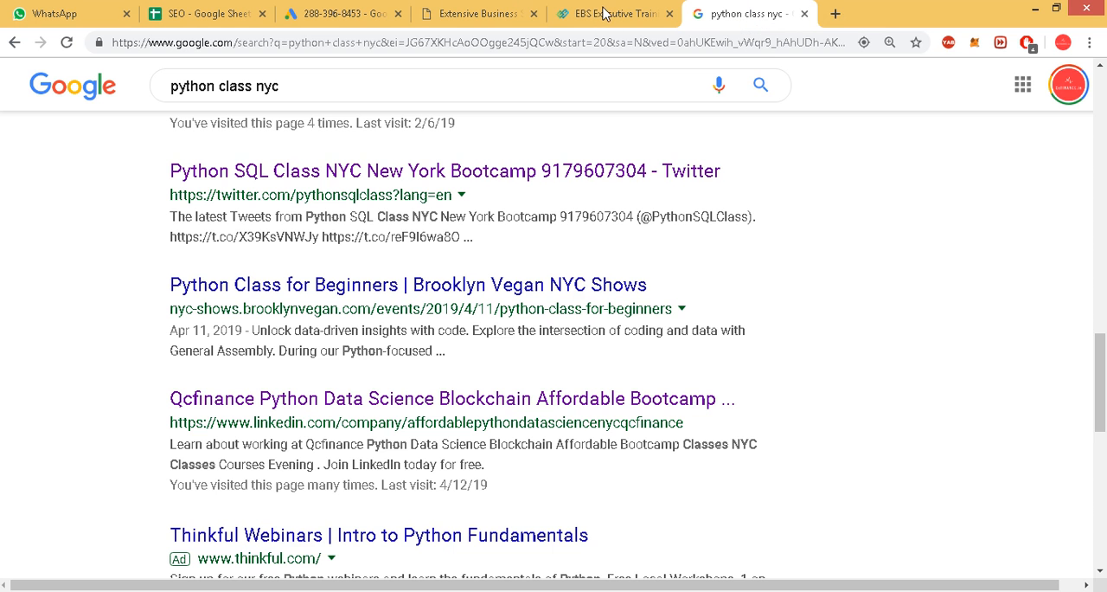
Replace the Google query and search for "learn python nyc".
scroll(332, 372, down, 9)
scroll(338, 346, up, 10)
scroll(328, 268, up, 4)
double_click(247, 90)
triple_click(251, 87)
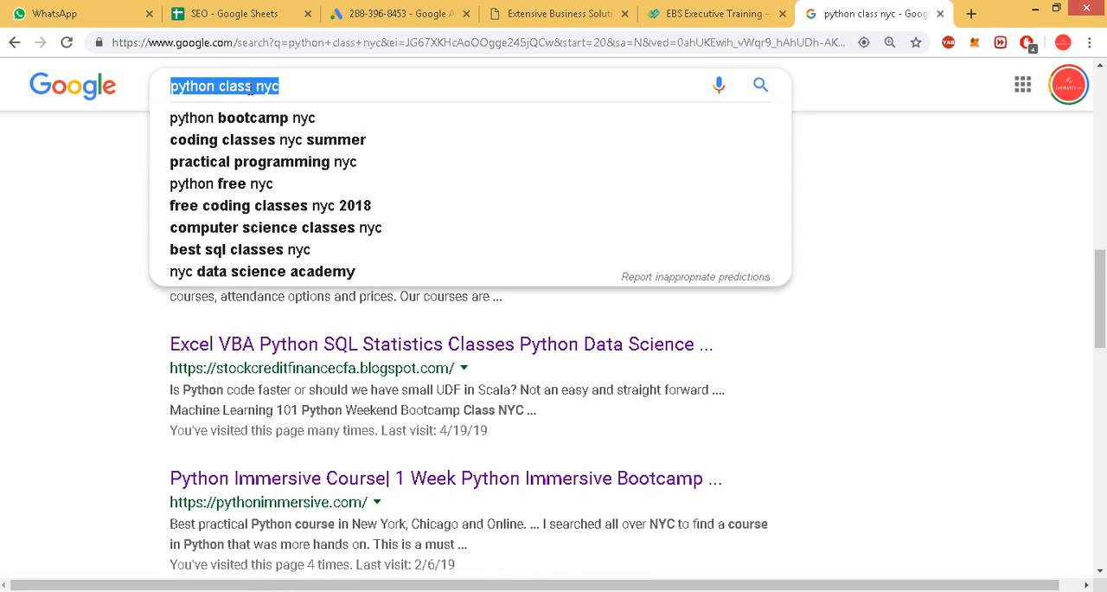
text(learn py)
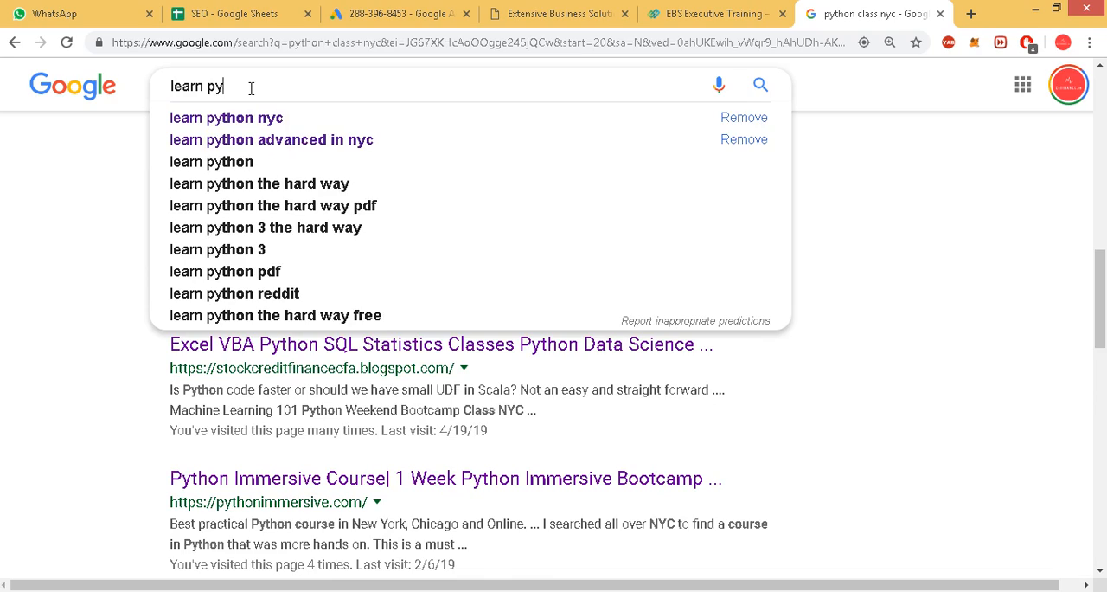
text(thon nyc)
key(Return)
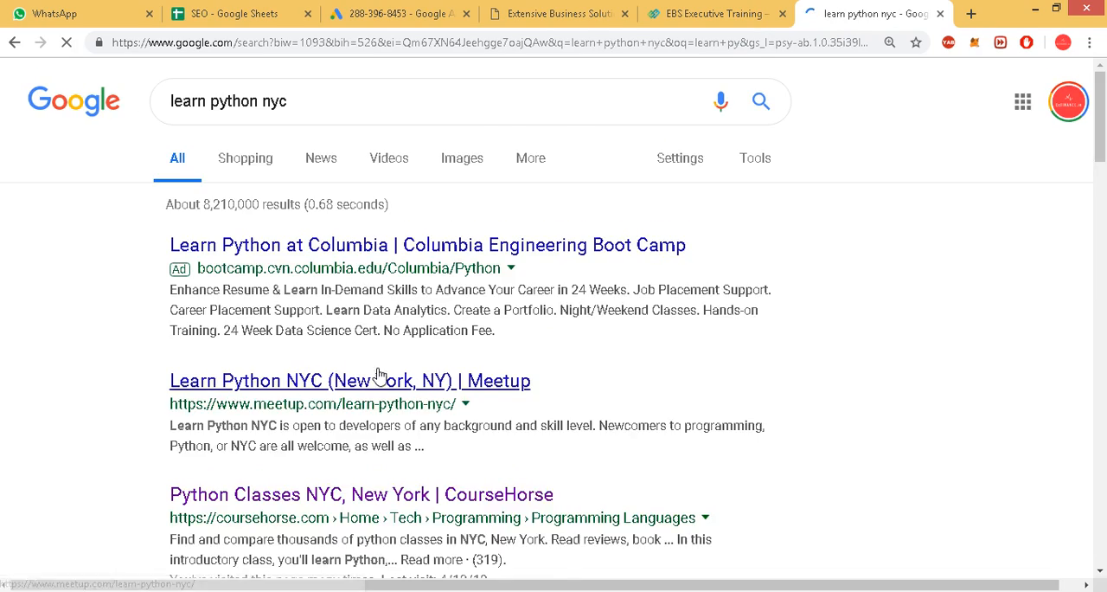
Open the CourseHorse "Python Classes NYC, New York" result from the first results page in a new tab.
scroll(433, 384, down, 2)
scroll(424, 383, down, 2)
scroll(389, 316, down, 2)
scroll(400, 318, up, 1)
scroll(401, 318, up, 3)
middle_click(207, 333)
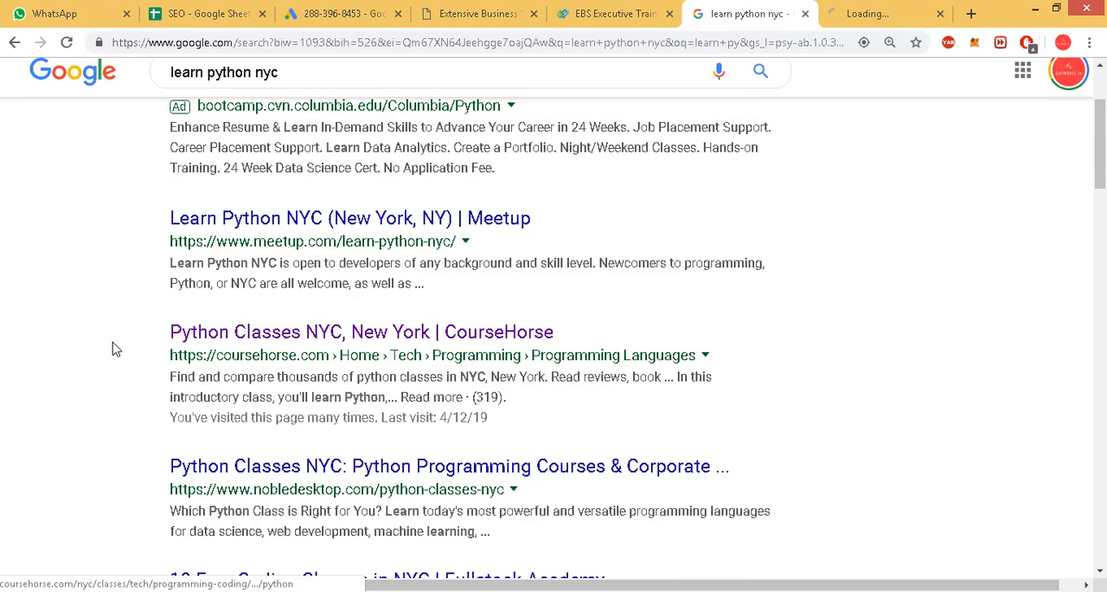
Look through the remaining first-page results and the Python classes listed on the CourseHorse page.
scroll(148, 360, down, 3)
scroll(149, 360, down, 8)
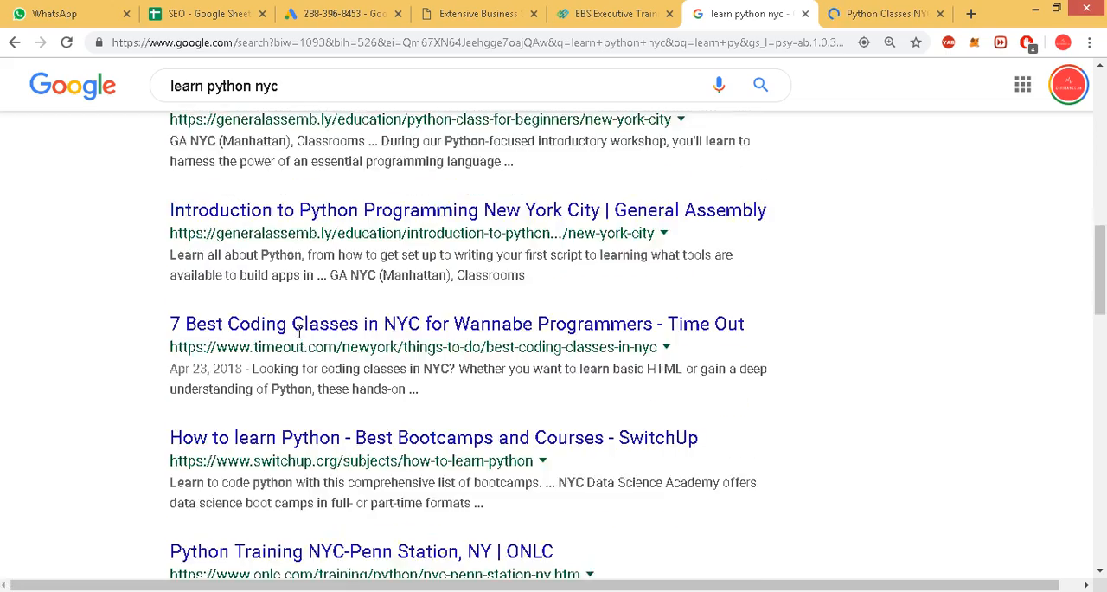
scroll(300, 338, down, 10)
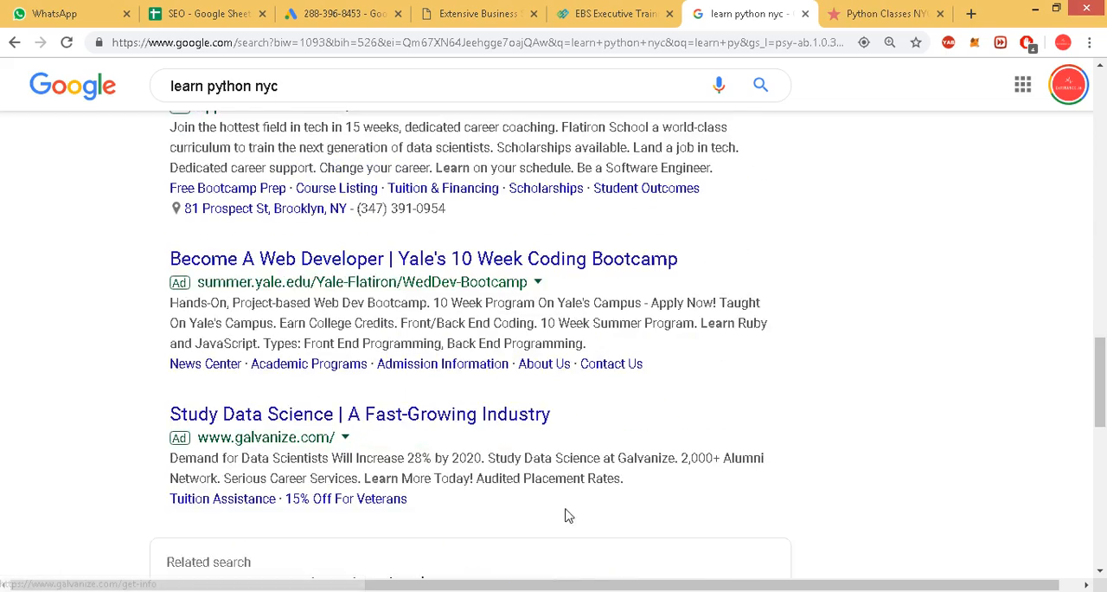
scroll(512, 486, down, 4)
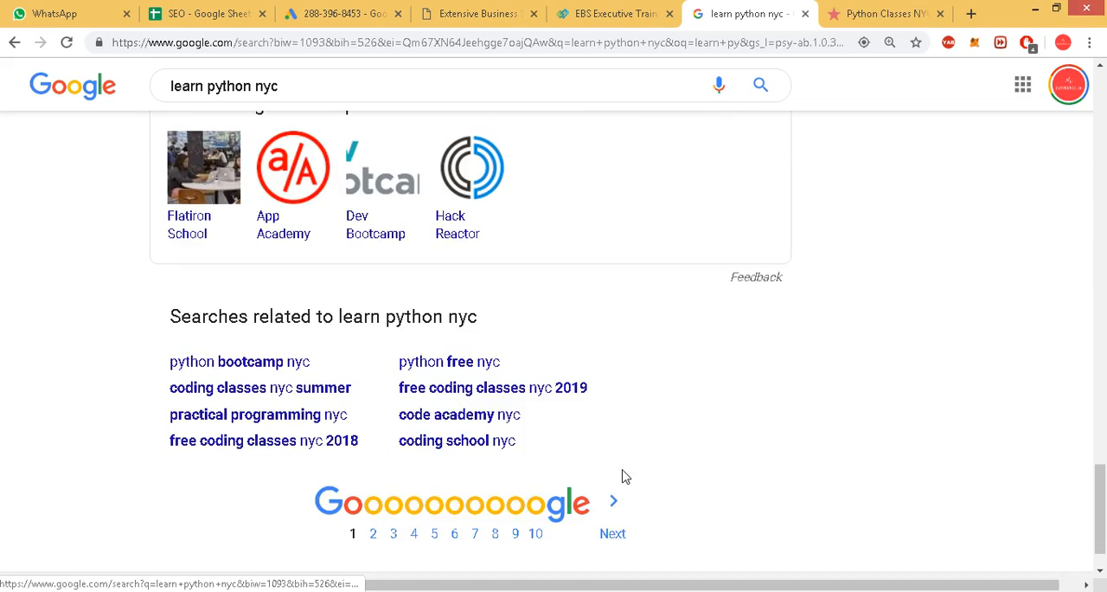
click(874, 13)
scroll(680, 235, down, 15)
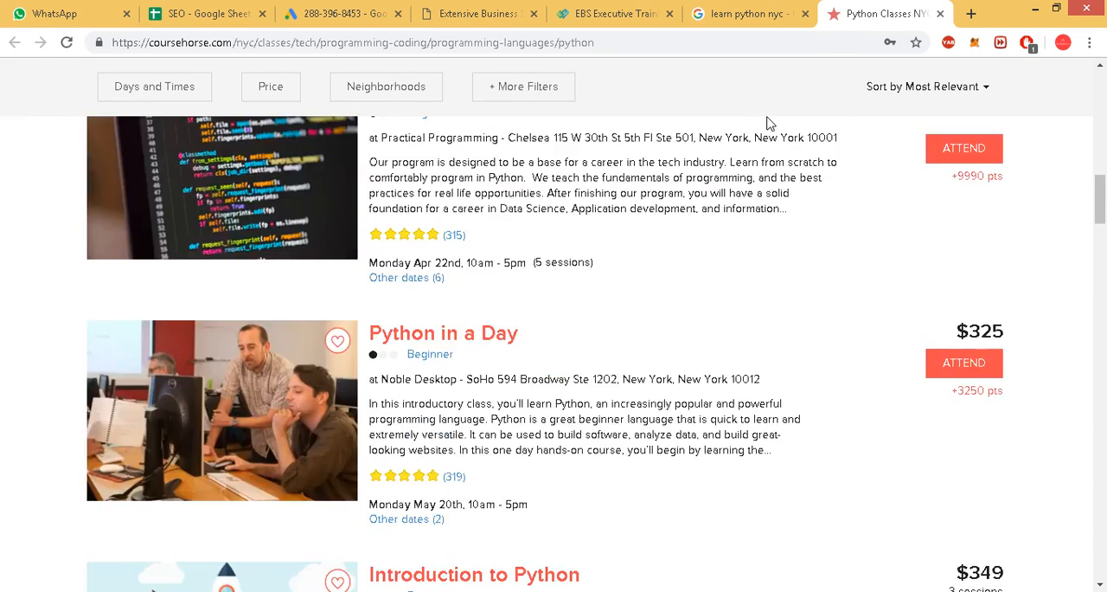
click(774, 15)
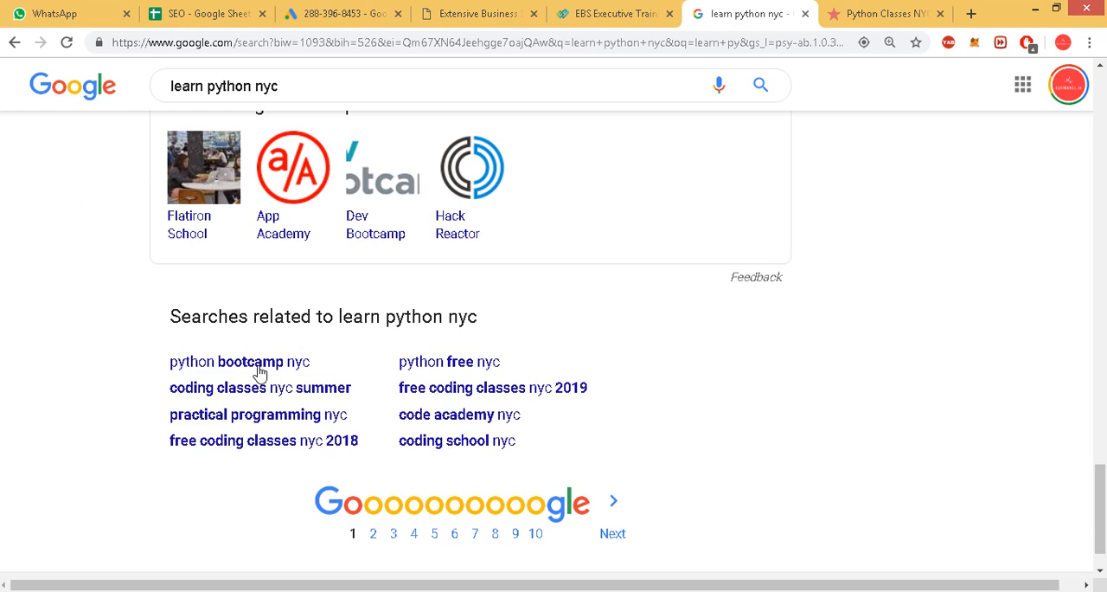
Go to the second results page and open the Eventbrite "Learn Python Big Data Science Bootcamp NYC" and Free Python results in new tabs.
click(608, 523)
scroll(367, 336, down, 6)
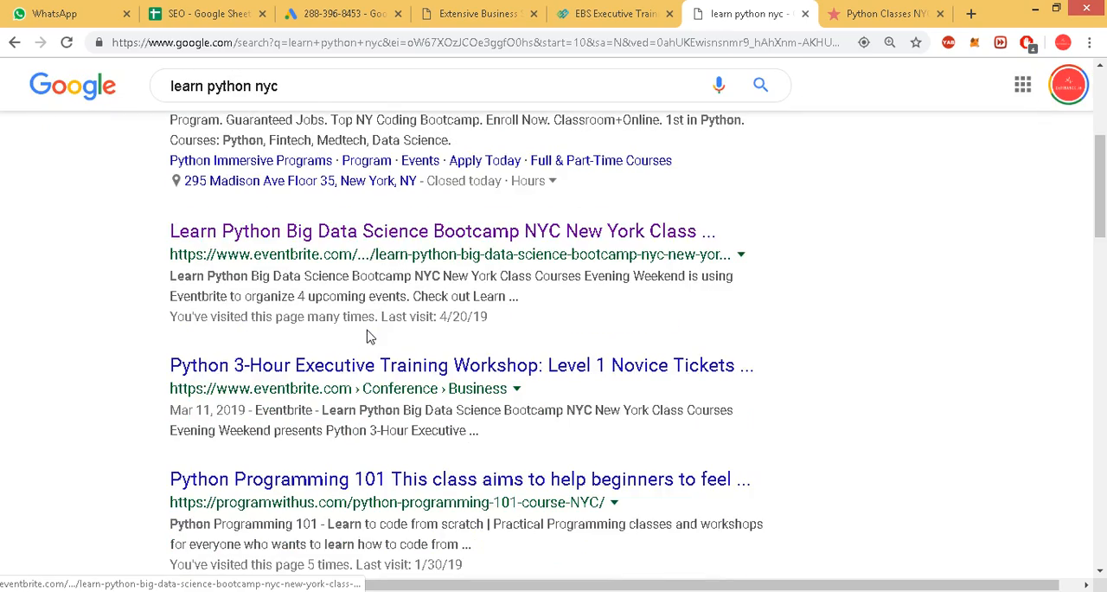
middle_click(390, 232)
scroll(467, 346, down, 6)
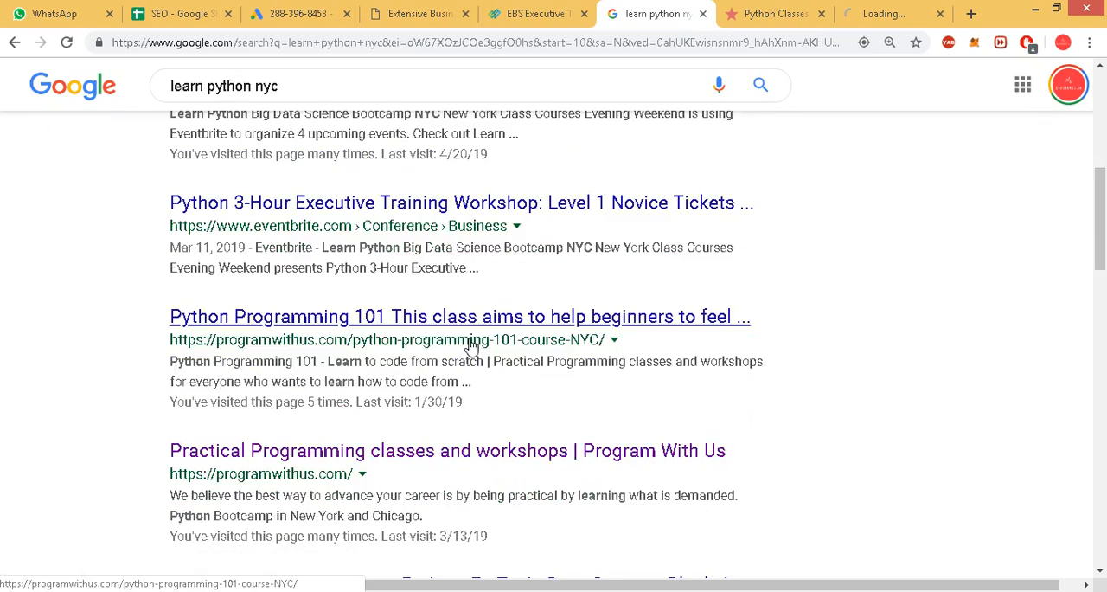
middle_click(466, 385)
scroll(467, 383, down, 7)
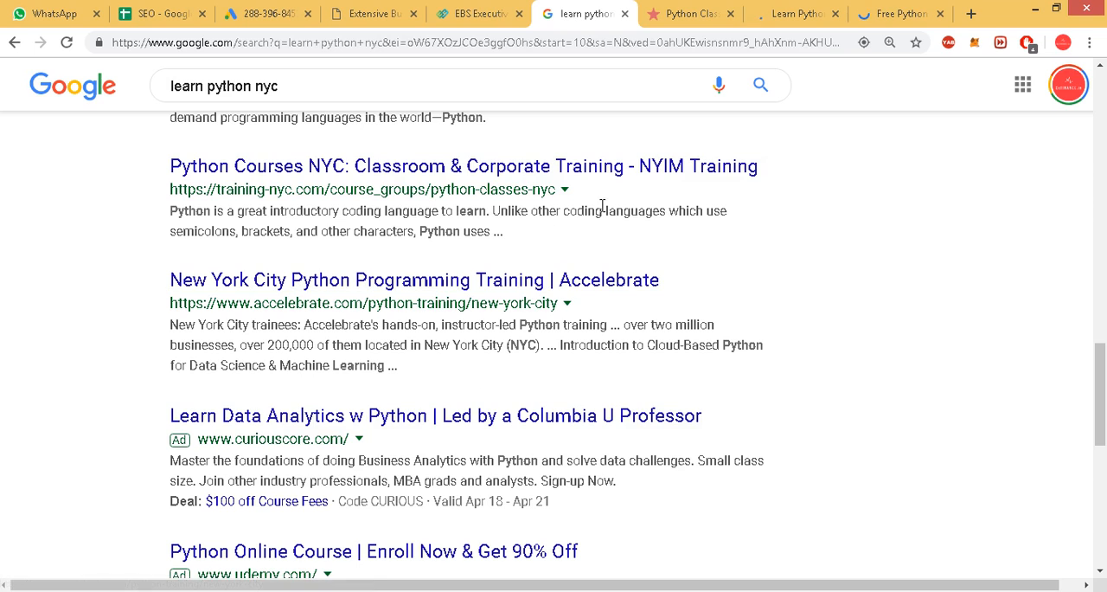
Copy the Eventbrite bootcamp page's link into B2 of the "learn python" sheet and enter its position 11 in A2.
click(690, 15)
click(732, 10)
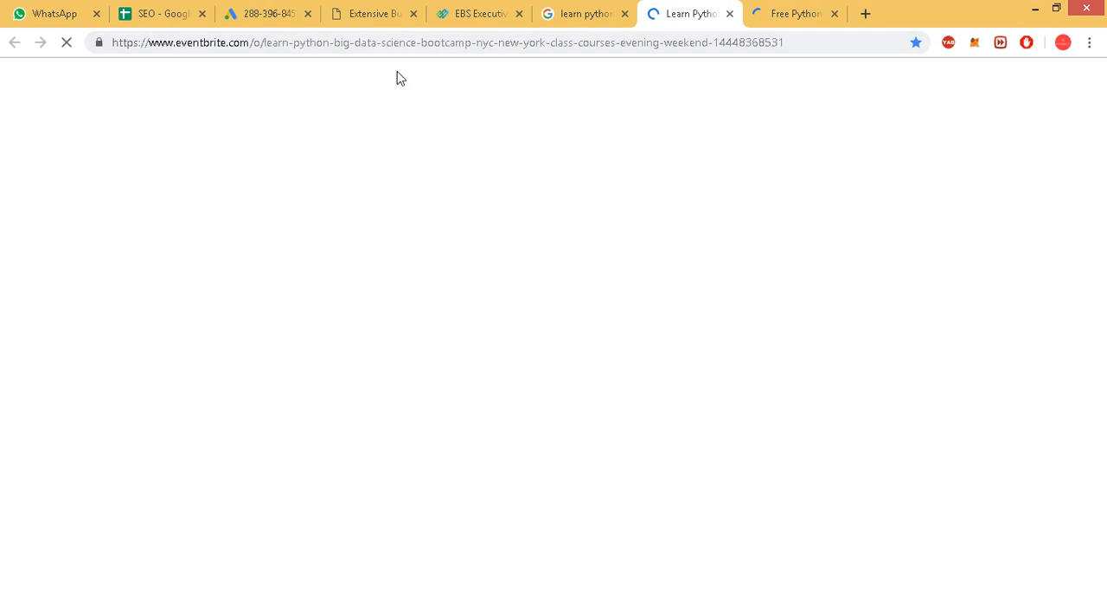
right_click(366, 44)
key(ctrl+c)
click(412, 83)
click(328, 7)
click(405, 7)
click(182, 7)
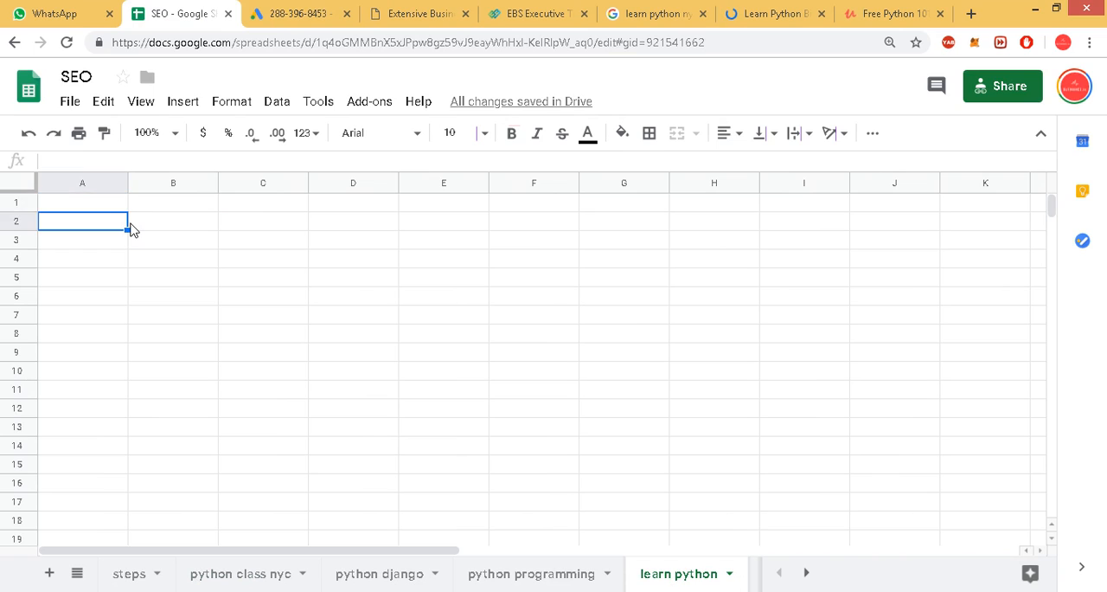
click(132, 227)
key(ctrl+v)
key(Left)
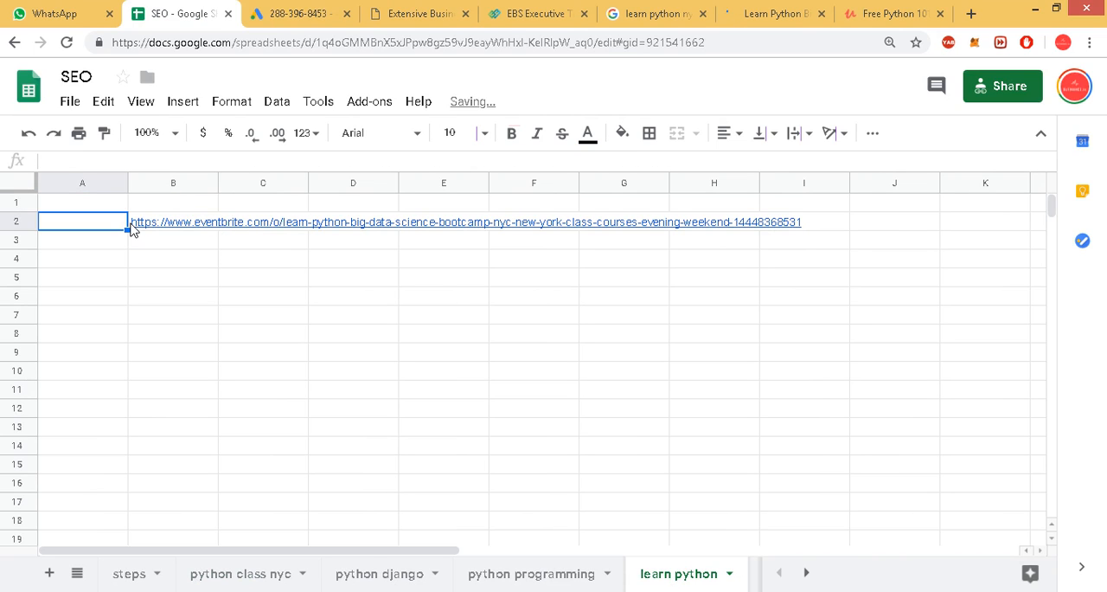
text(11)
key(Return)
Record position 18 in A3 with the Udemy Free Python 101 course link in B3, and close the Udemy and Eventbrite pages.
text(18)
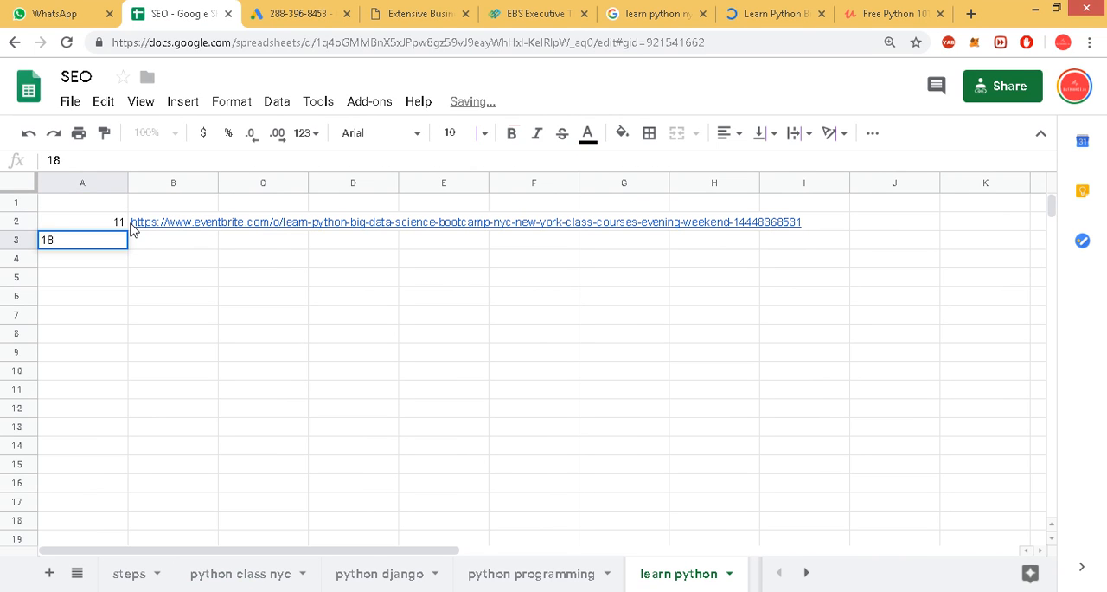
key(Return)
click(892, 12)
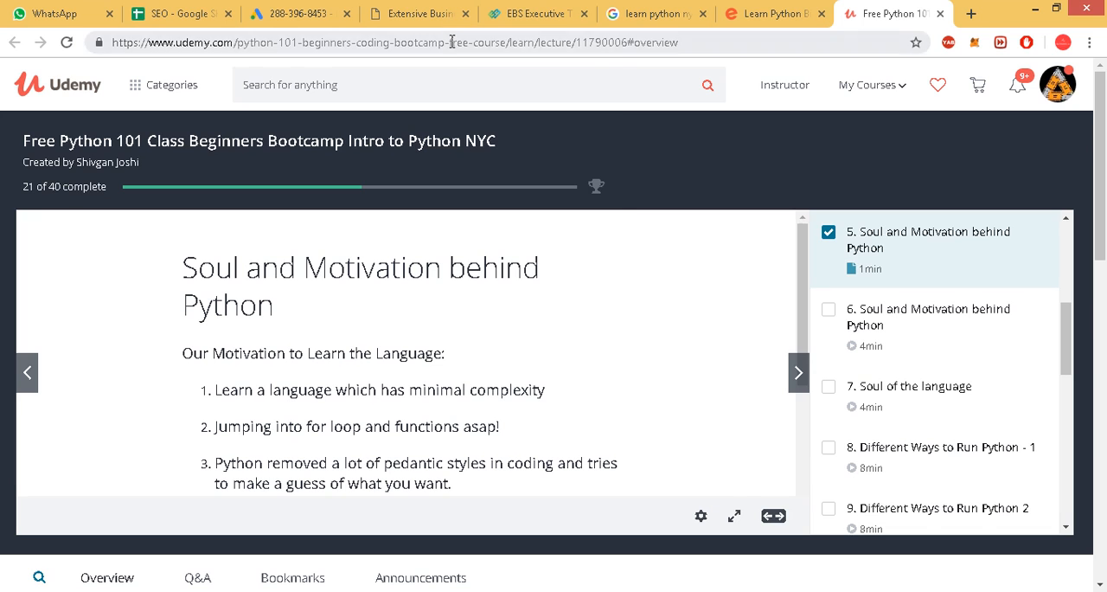
right_click(451, 41)
click(478, 81)
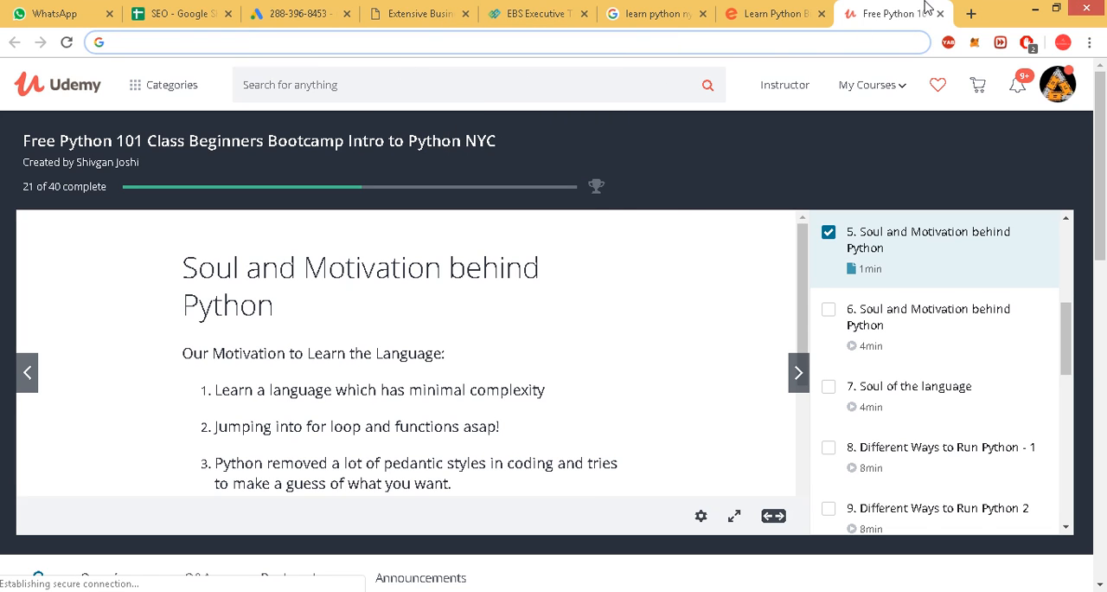
middle_click(928, 4)
middle_click(898, 4)
click(290, 5)
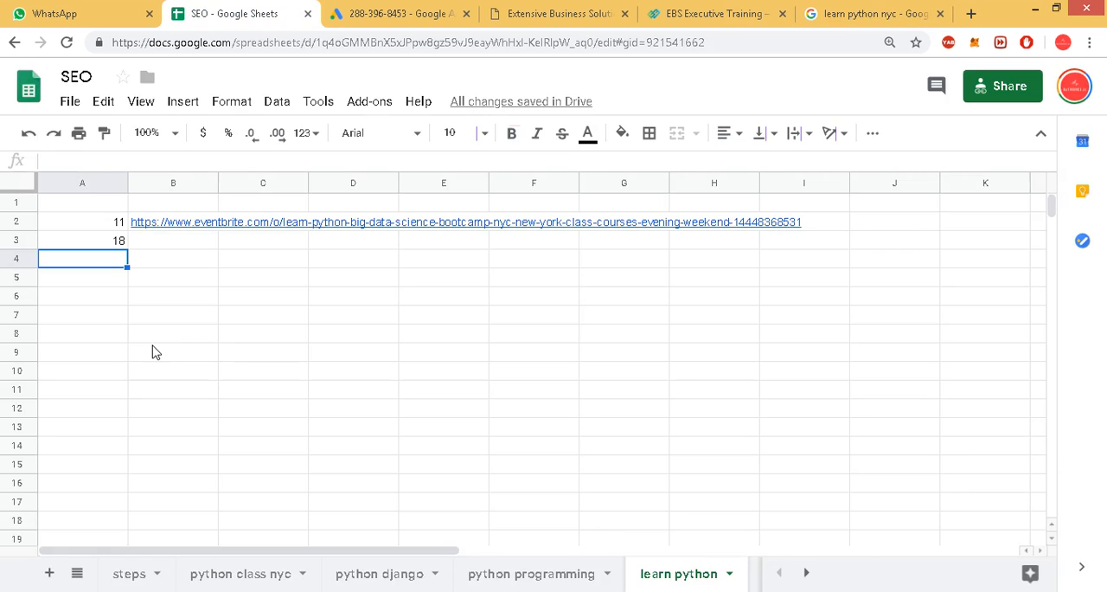
key(Right)
key(Up)
text(https://www.udemy.com/python-101-beginners-coding-bootcamp-free-course/learn/lecture/11790006#overview)
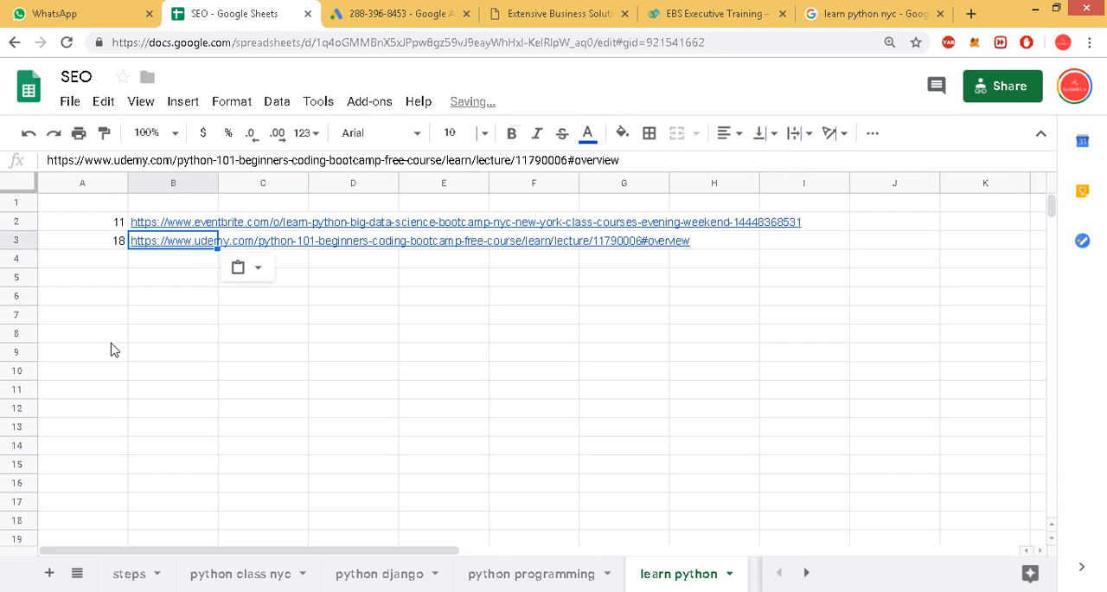
key(Return)
key(Left)
Look back through the second results page for "learn python nyc" for further own listings.
click(735, 13)
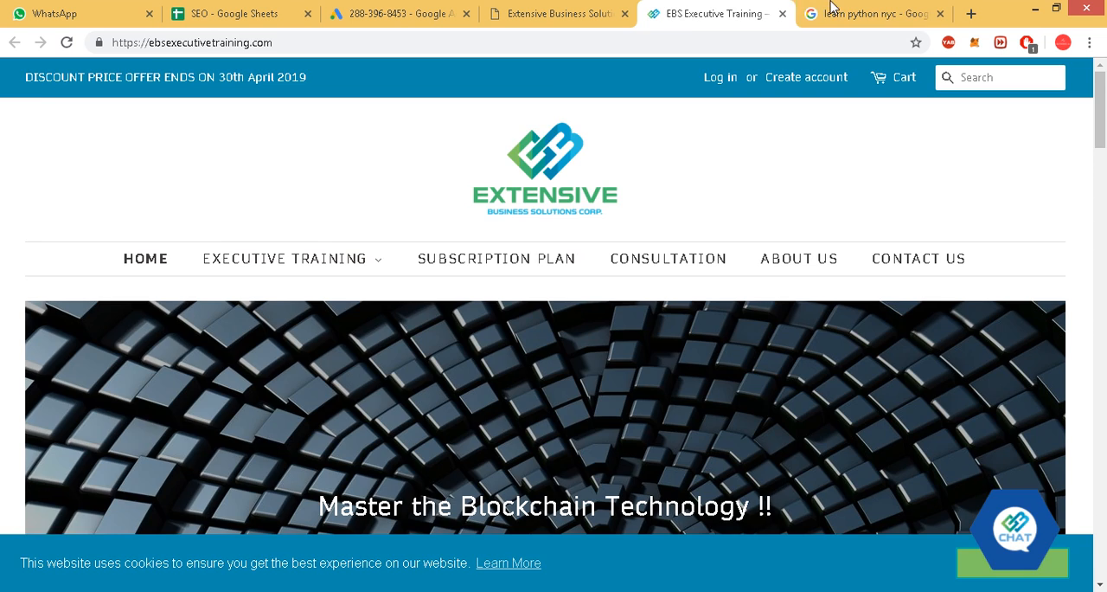
click(835, 10)
scroll(285, 344, down, 2)
scroll(355, 331, up, 5)
scroll(354, 331, up, 7)
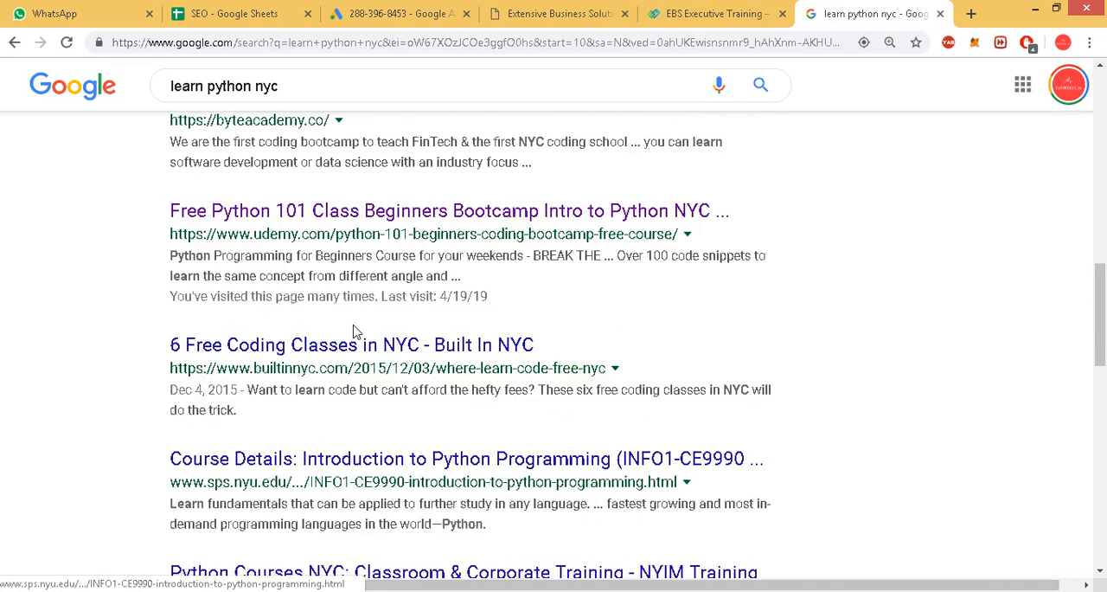
scroll(387, 325, up, 3)
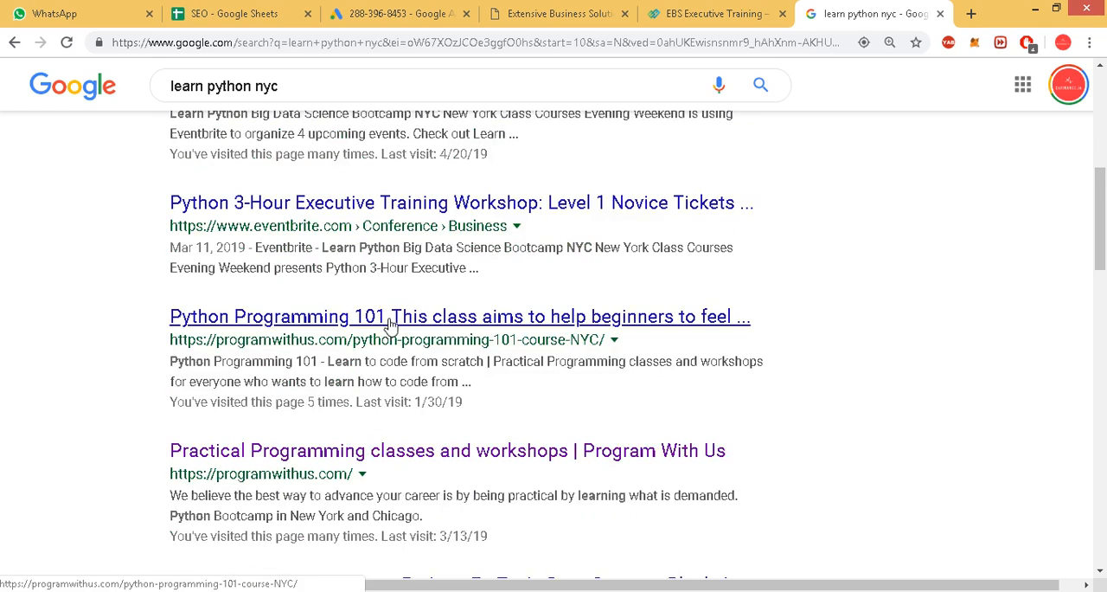
scroll(386, 318, down, 3)
scroll(387, 318, up, 1)
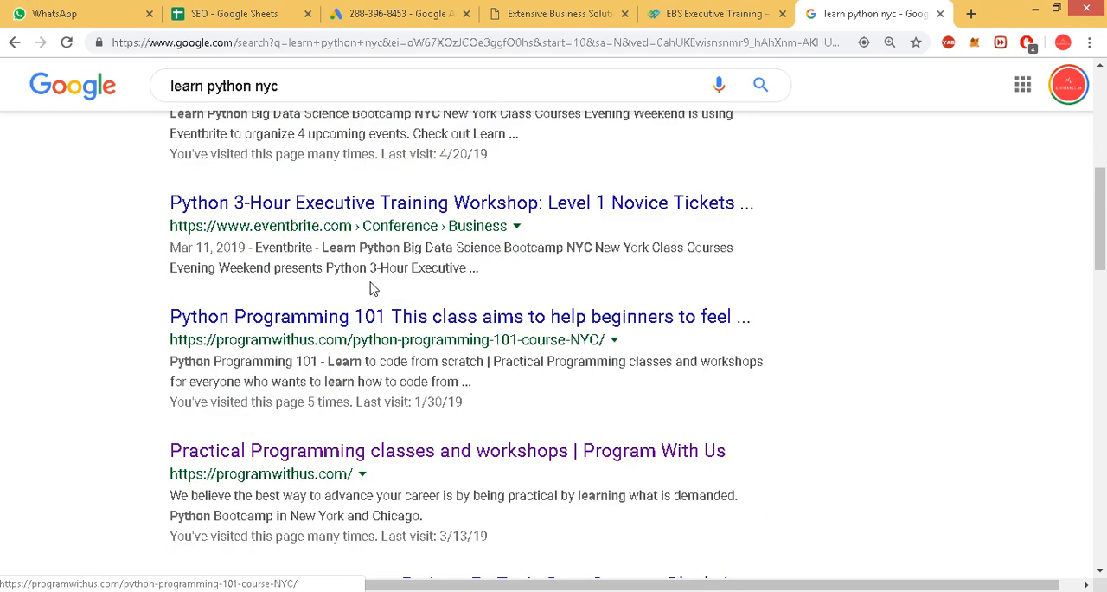
Open the Eventbrite "Python 3-Hour Executive Training Workshop: Level 1 Novice" result, read its description, and close the page.
middle_click(445, 206)
click(871, 8)
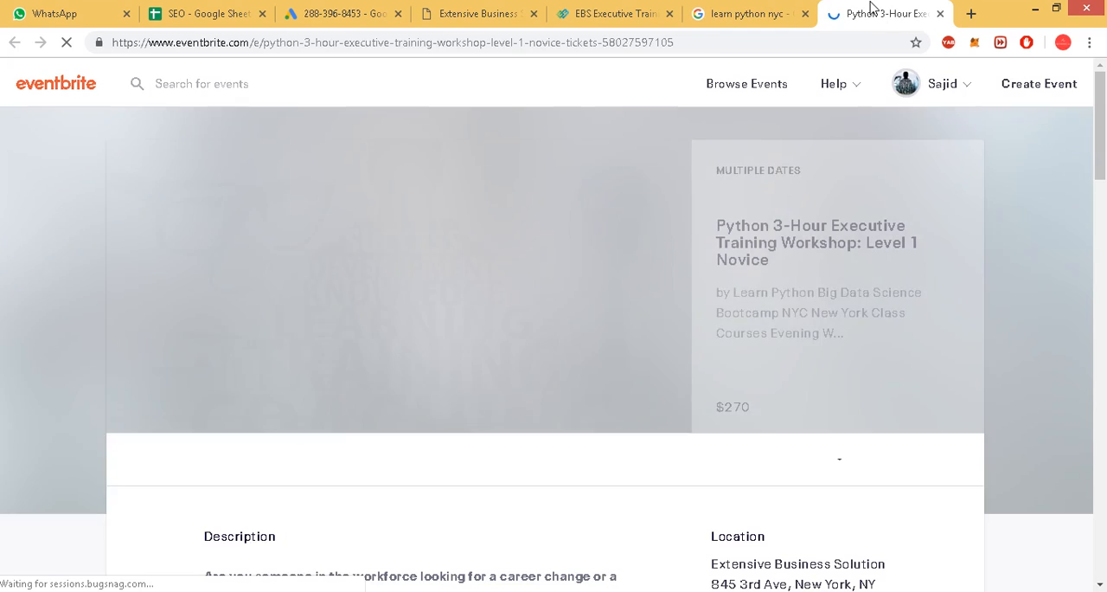
scroll(815, 376, down, 15)
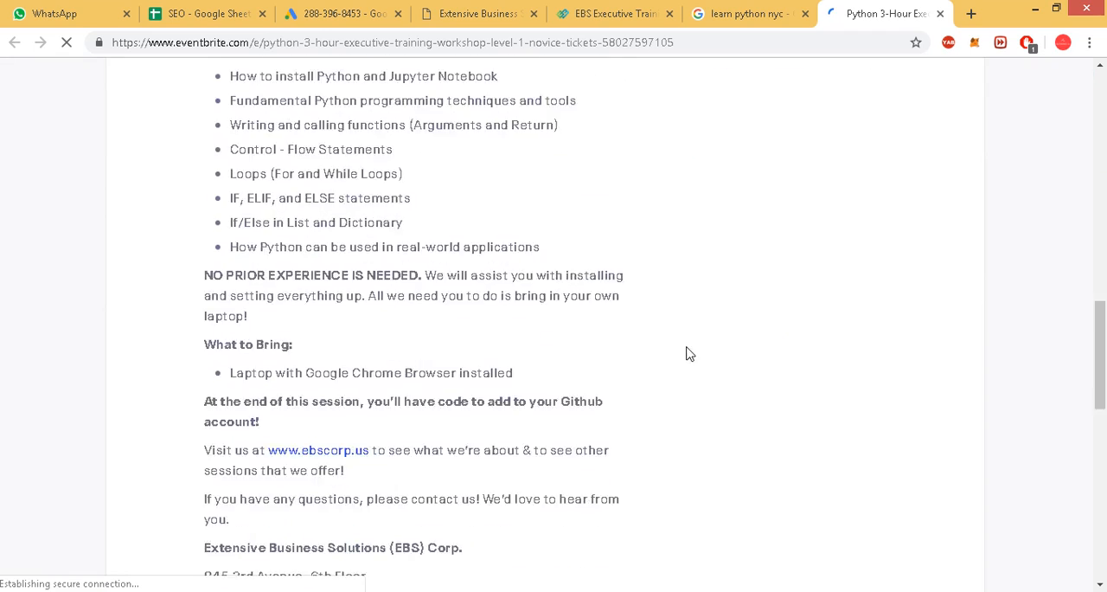
scroll(852, 156, down, 3)
middle_click(843, 6)
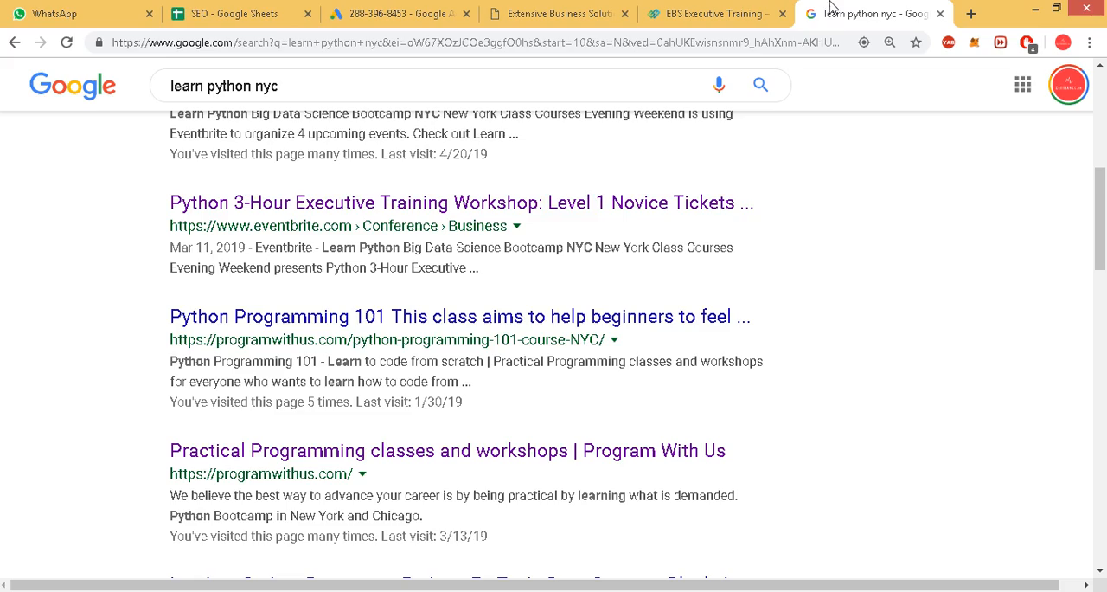
Go to the third results page and open the Qcfinance LinkedIn company result in a new tab.
scroll(385, 381, down, 10)
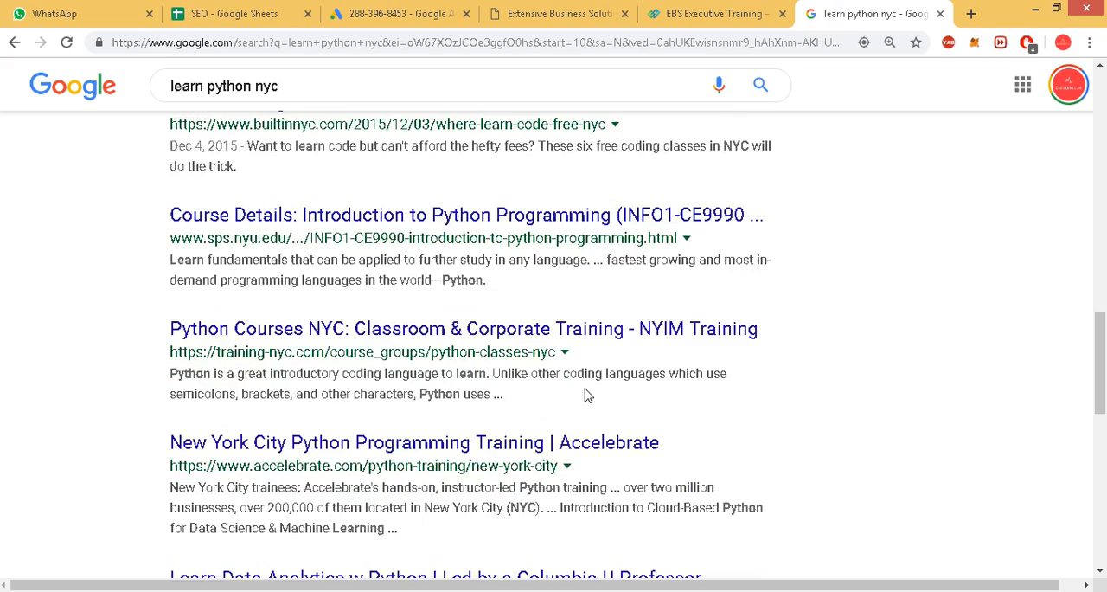
scroll(586, 392, down, 10)
click(628, 459)
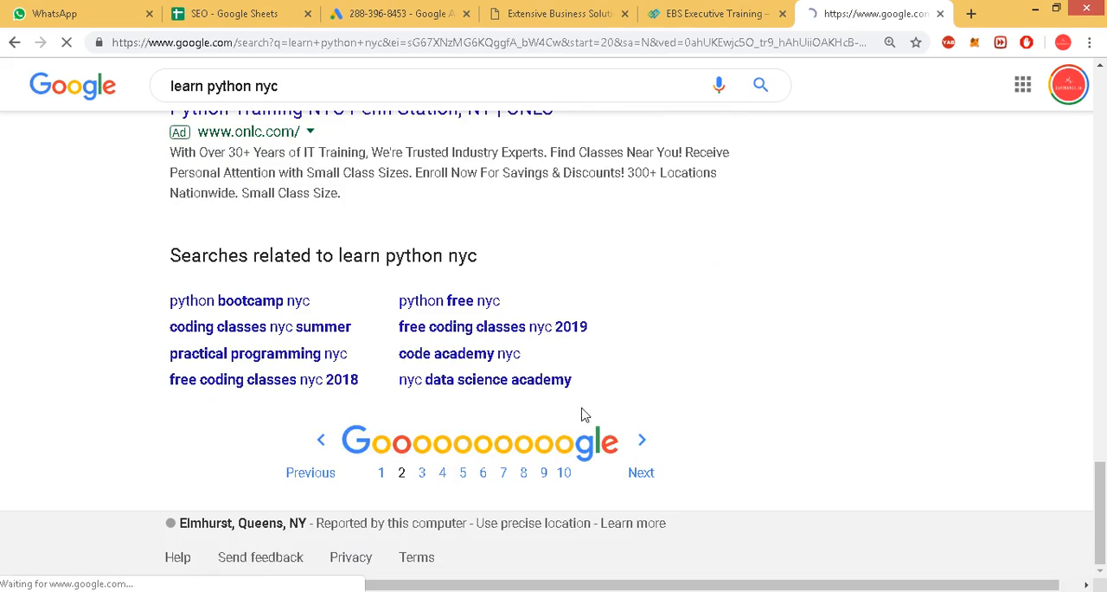
scroll(574, 403, down, 4)
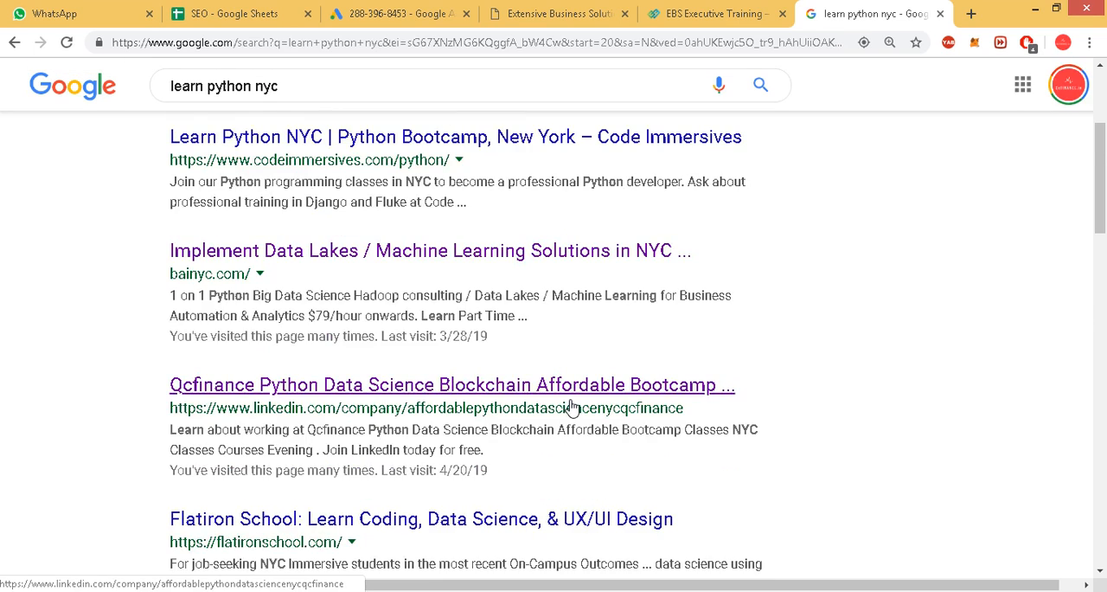
ctrl+click(449, 222)
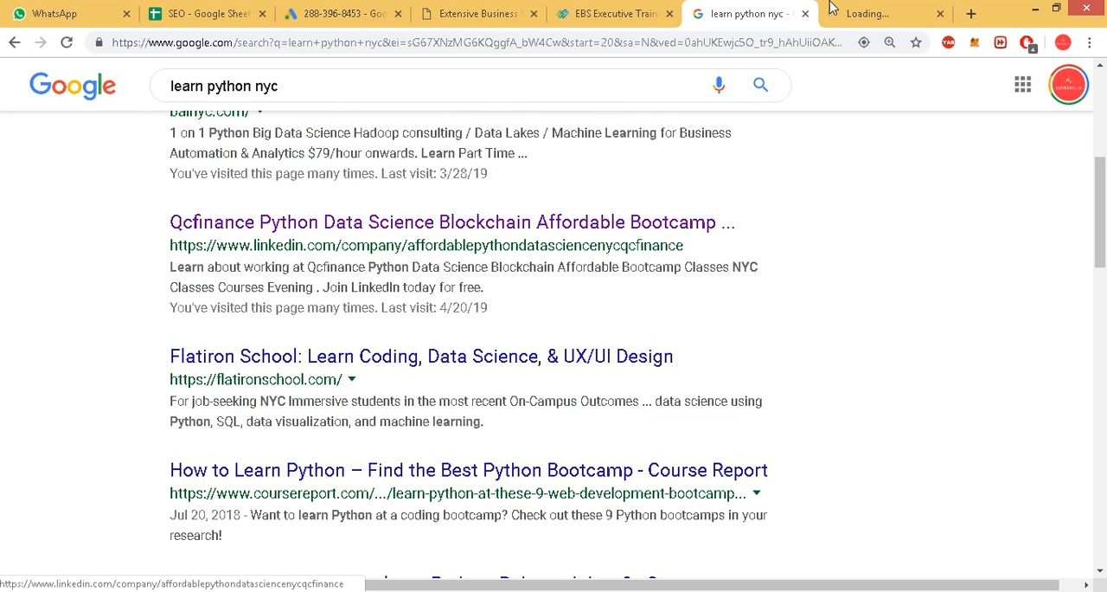
Record position 22 in A4 with the Qcfinance LinkedIn page's link in B4, and close the LinkedIn page.
key(ctrl+Tab)
click(465, 43)
key(ctrl+c)
right_click(450, 42)
click(480, 81)
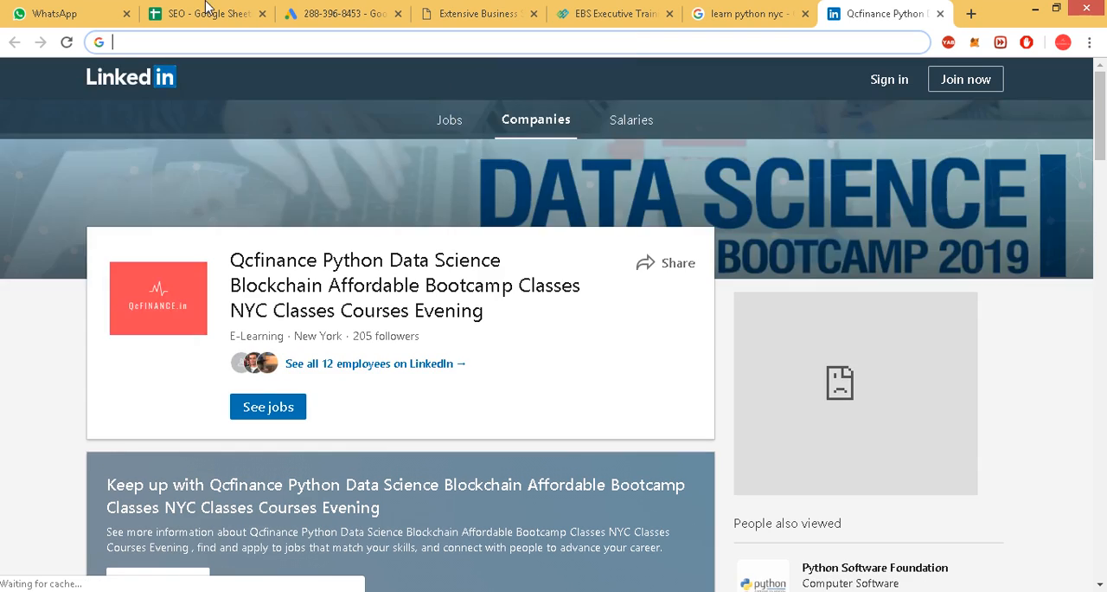
click(203, 13)
text(22)
key(Tab)
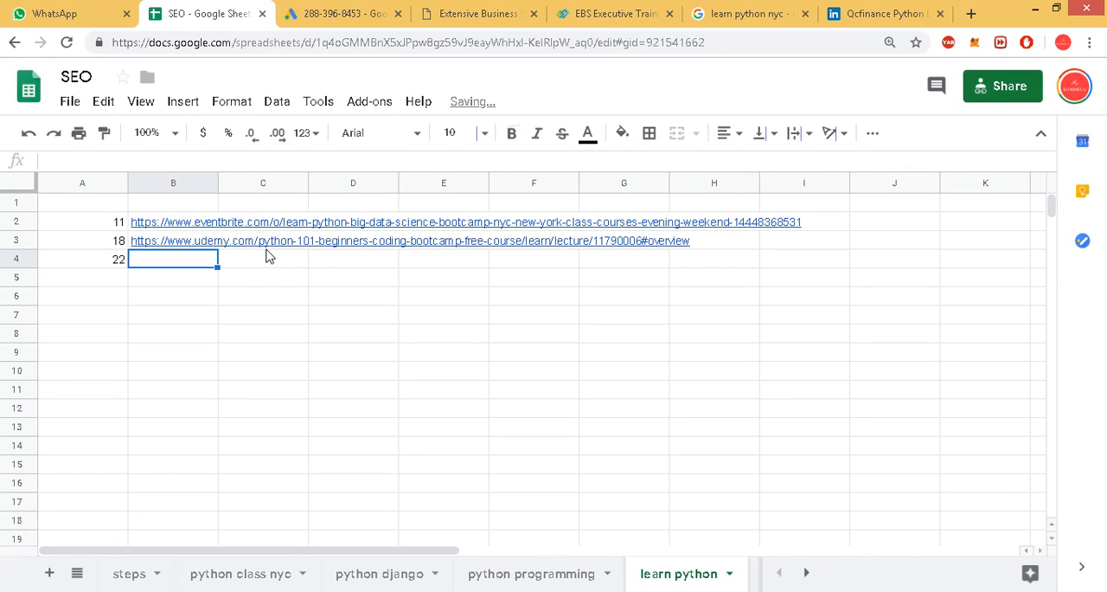
key(ctrl+v)
key(Return)
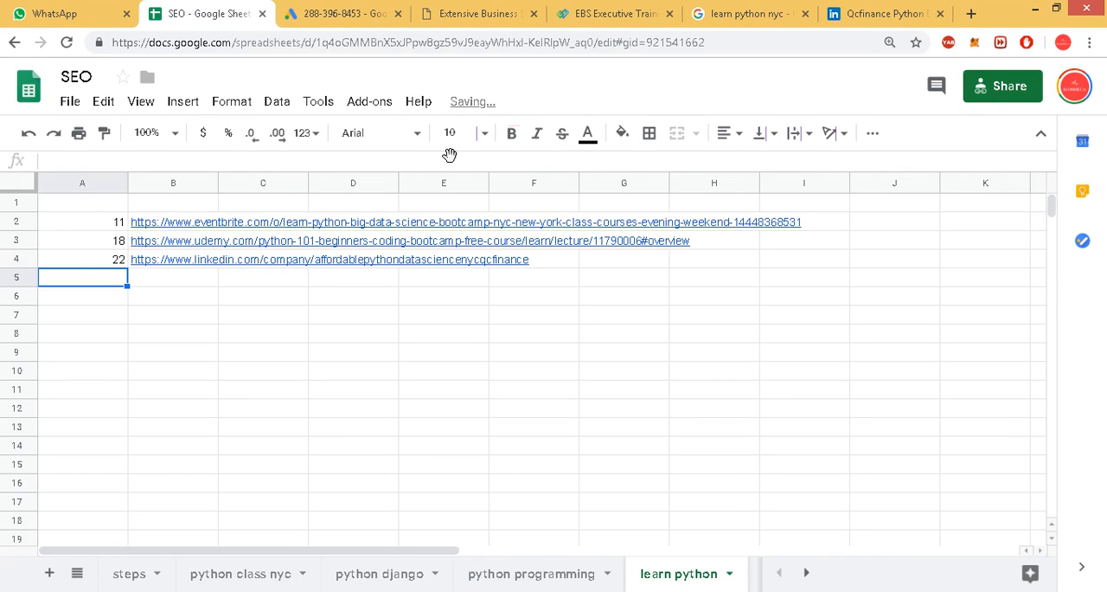
click(852, 13)
scroll(800, 164, down, 5)
click(940, 13)
Examine the rest of the third results page and the fourth results page for more own listings.
scroll(543, 419, down, 7)
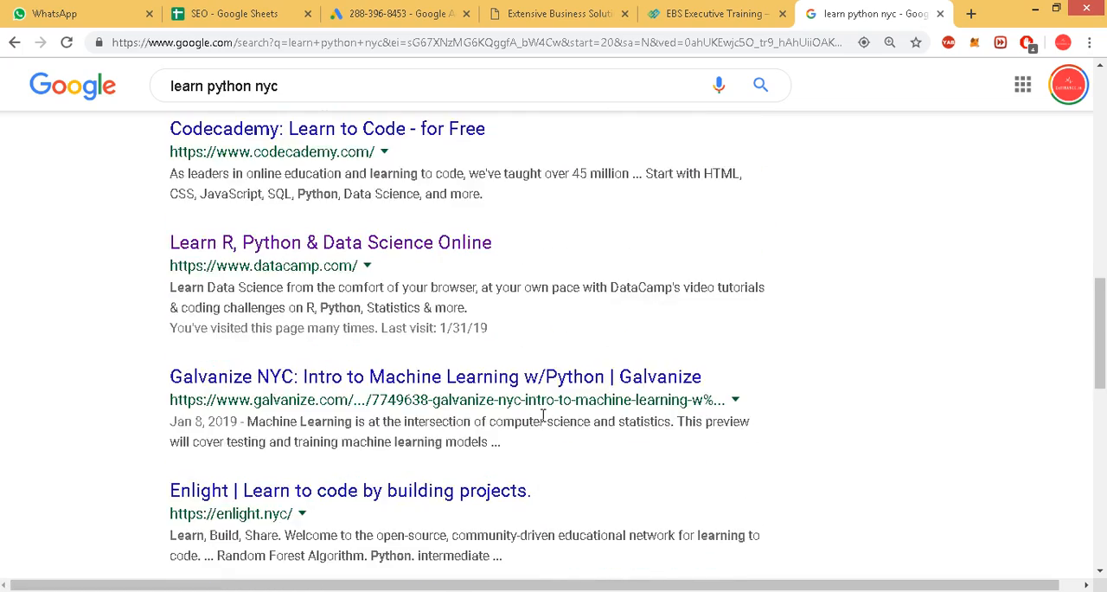
scroll(543, 419, down, 10)
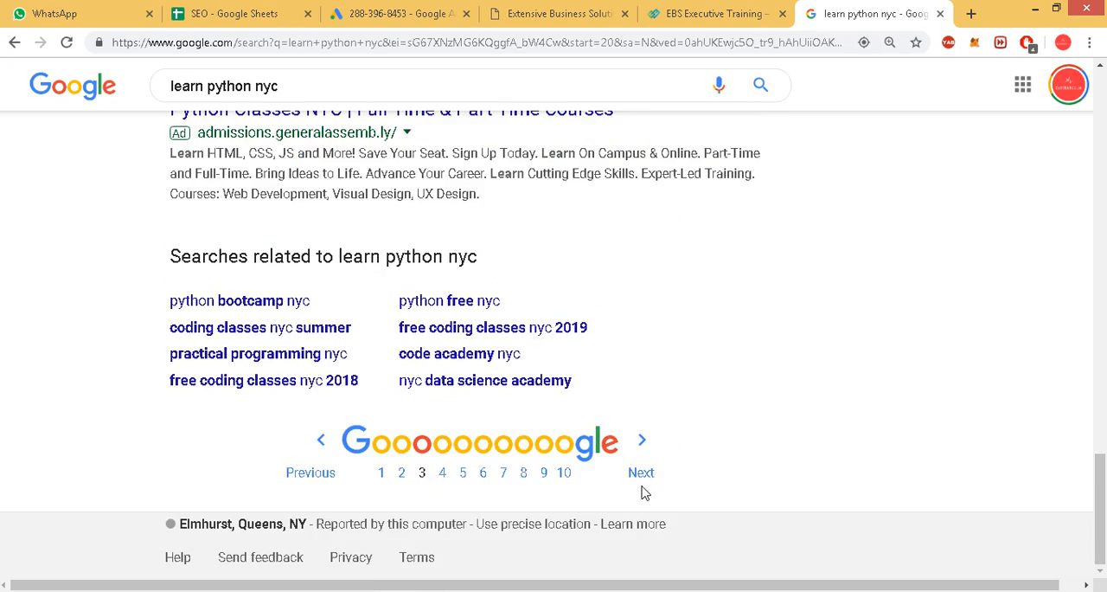
click(641, 470)
scroll(554, 468, down, 3)
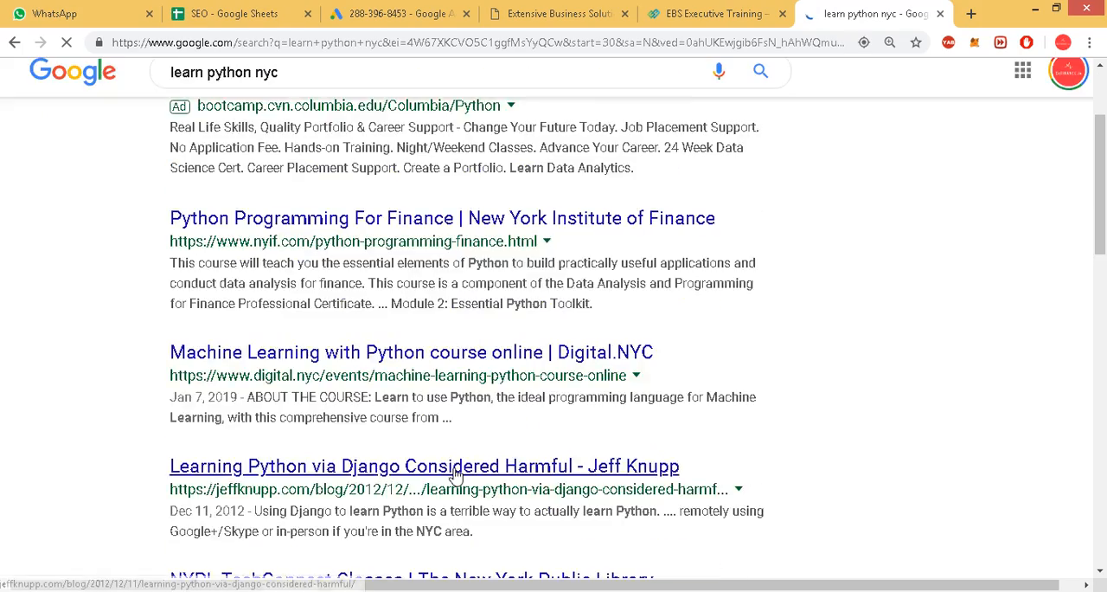
scroll(457, 468, up, 3)
scroll(519, 476, down, 8)
scroll(459, 476, down, 1)
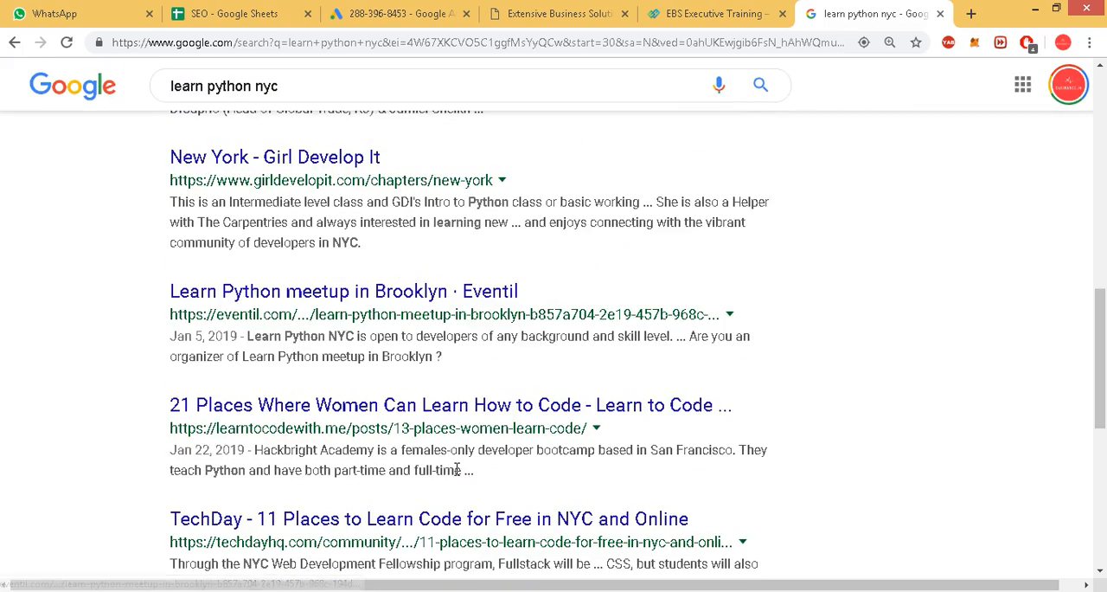
scroll(350, 277, down, 3)
scroll(407, 372, up, 3)
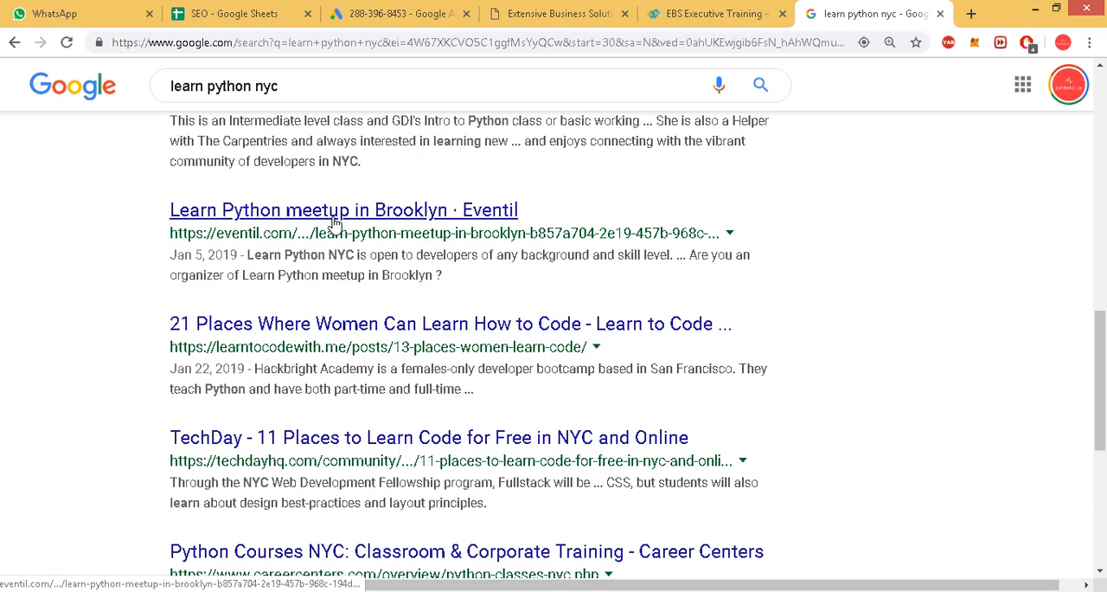
scroll(378, 368, up, 8)
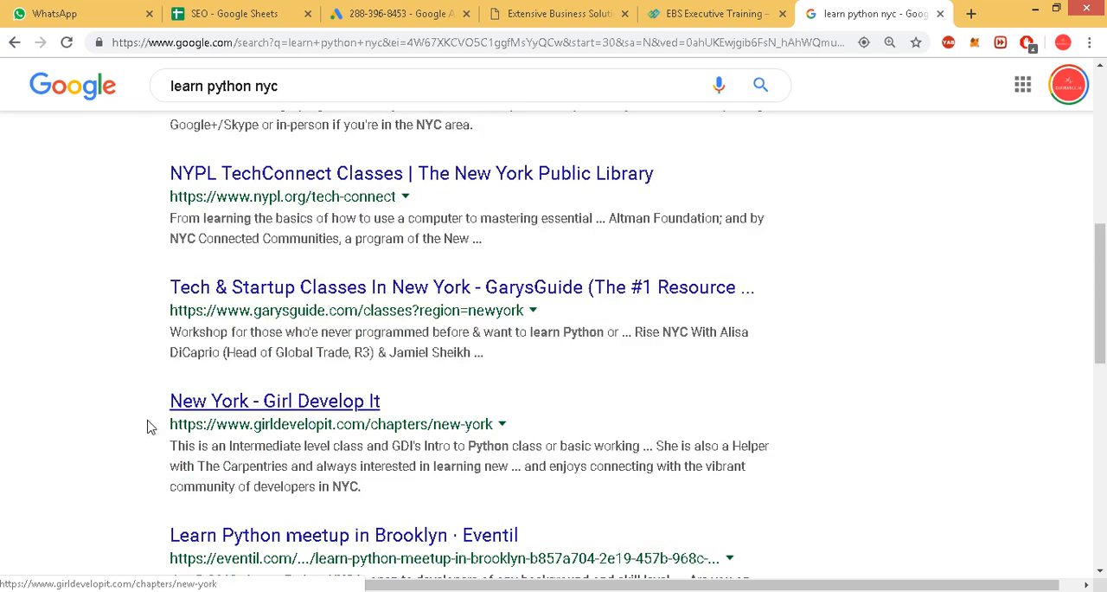
Return to the SEO spreadsheet and check the "python programming" and "python django" sheets.
click(266, 11)
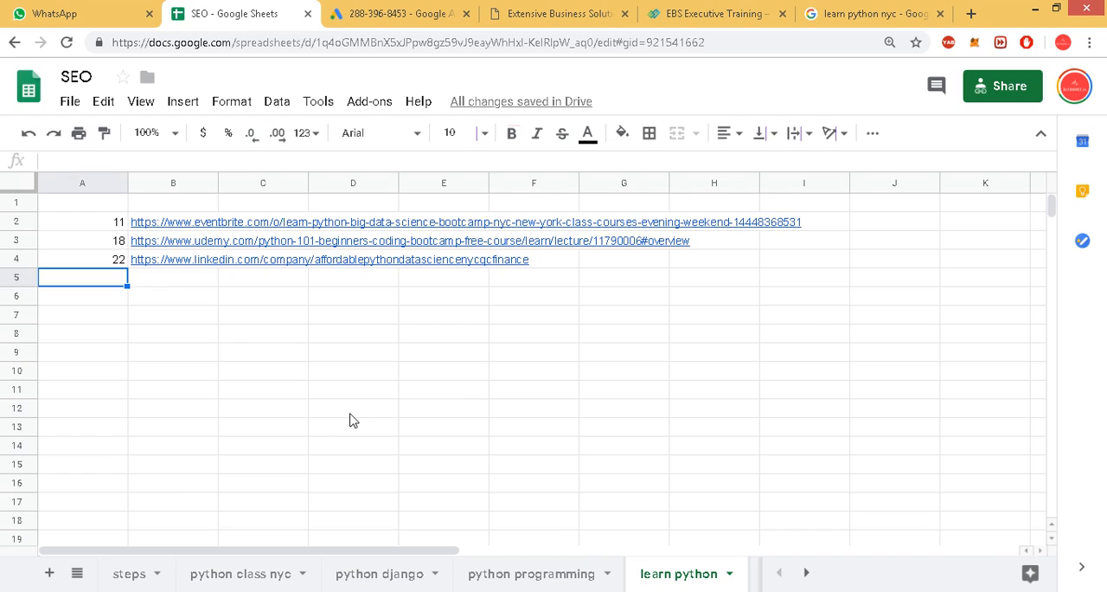
click(176, 469)
click(531, 574)
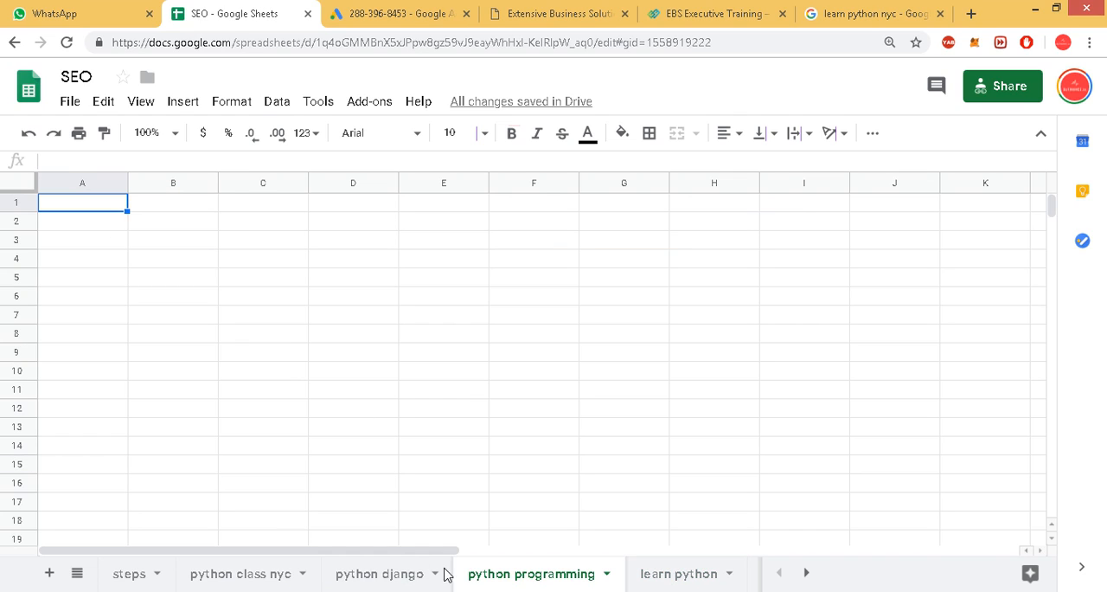
click(370, 575)
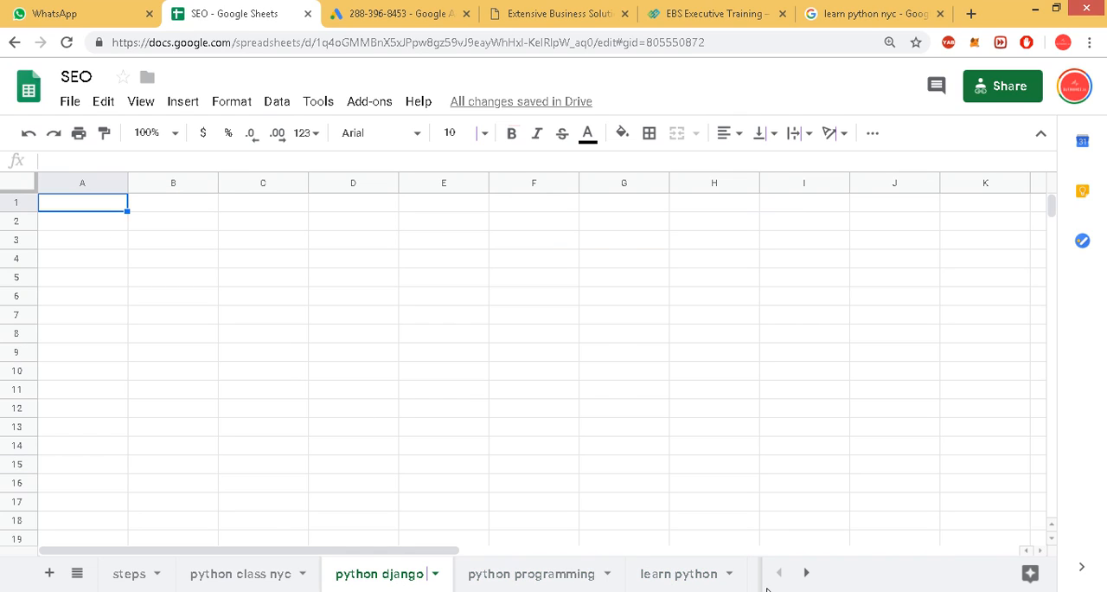
Move the "sitting on sholder of peers" sheet directly after the "steps" sheet.
click(806, 572)
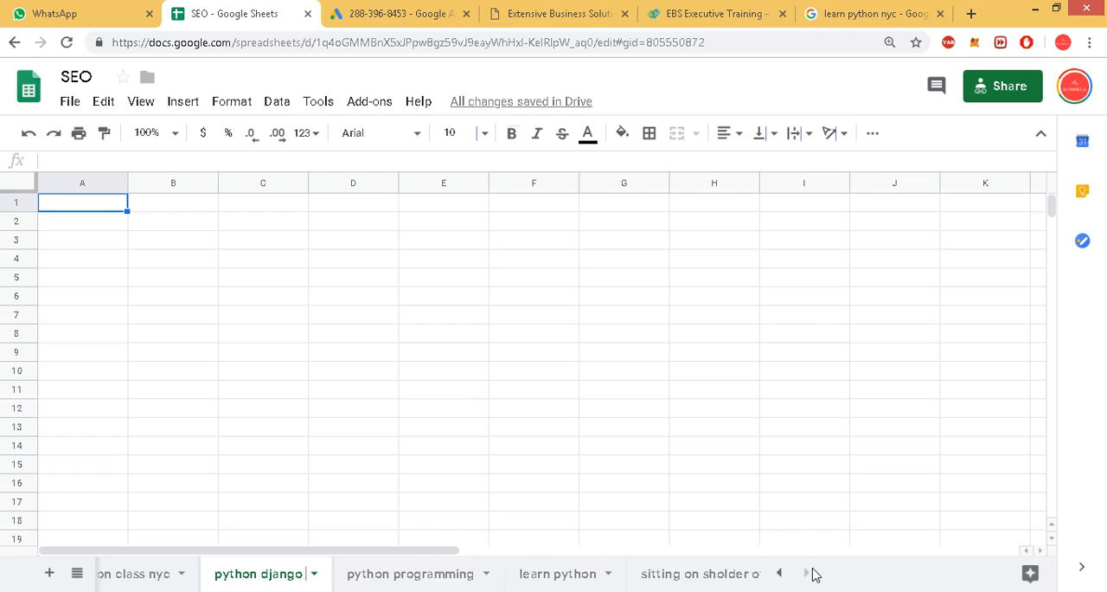
click(651, 575)
drag(608, 586, 87, 569)
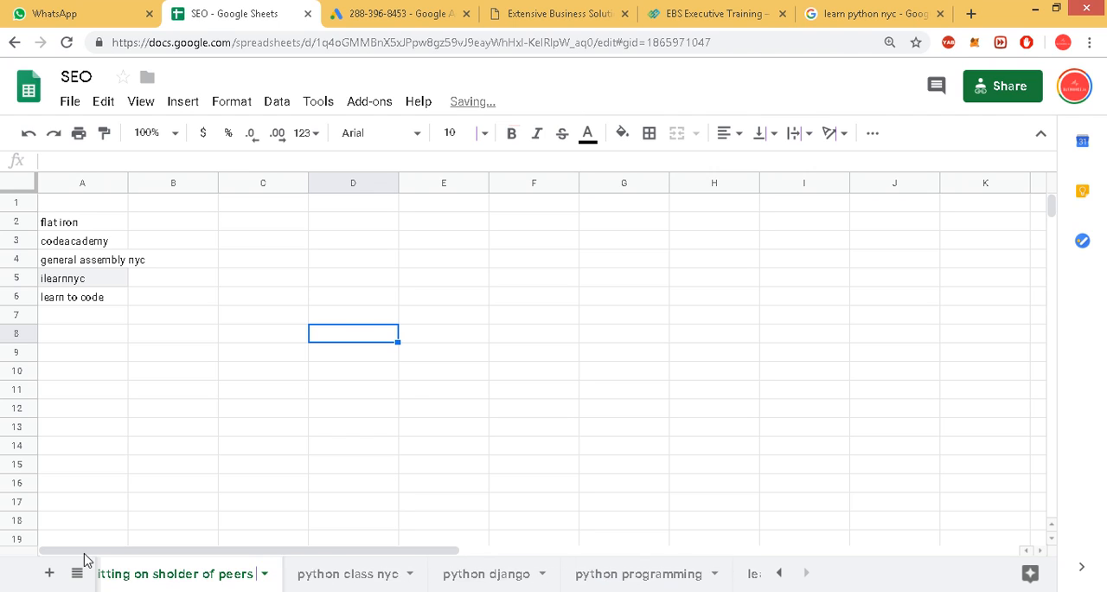
click(776, 576)
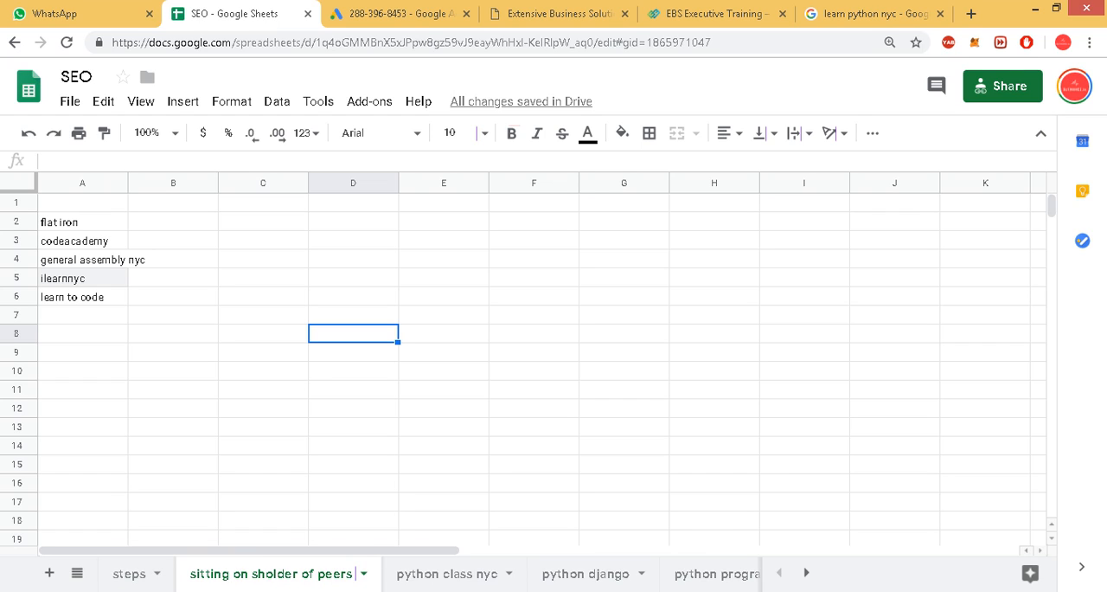
click(1006, 591)
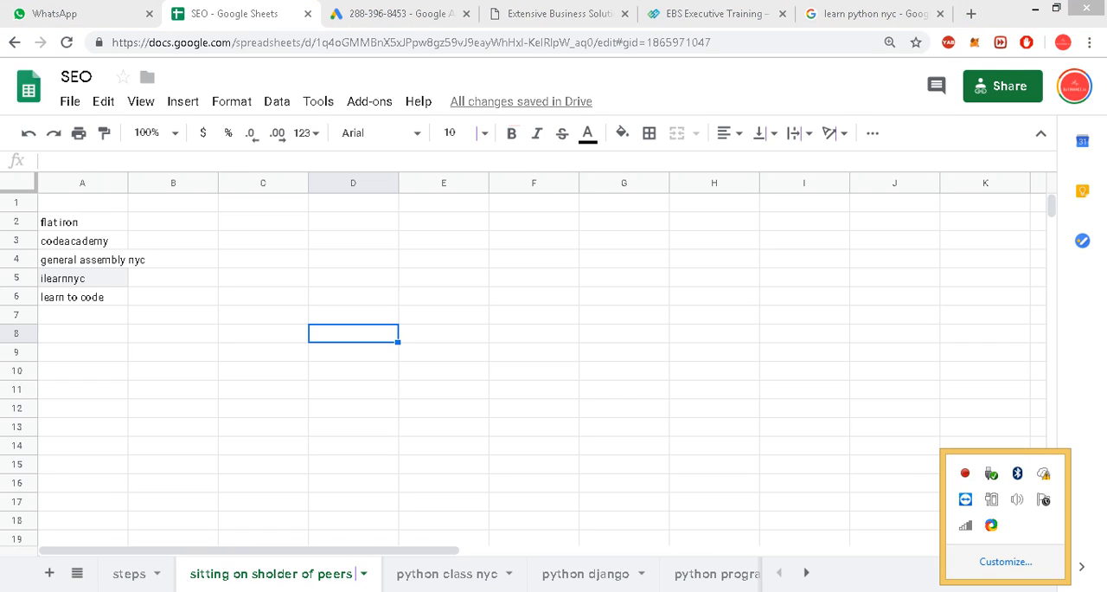